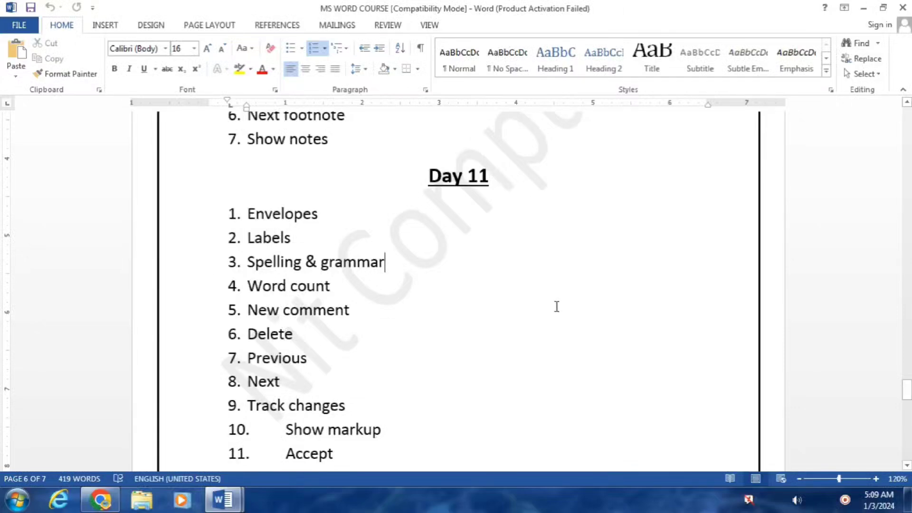
Scroll through and click around the Day 11 course notes.
middle_click(555, 306)
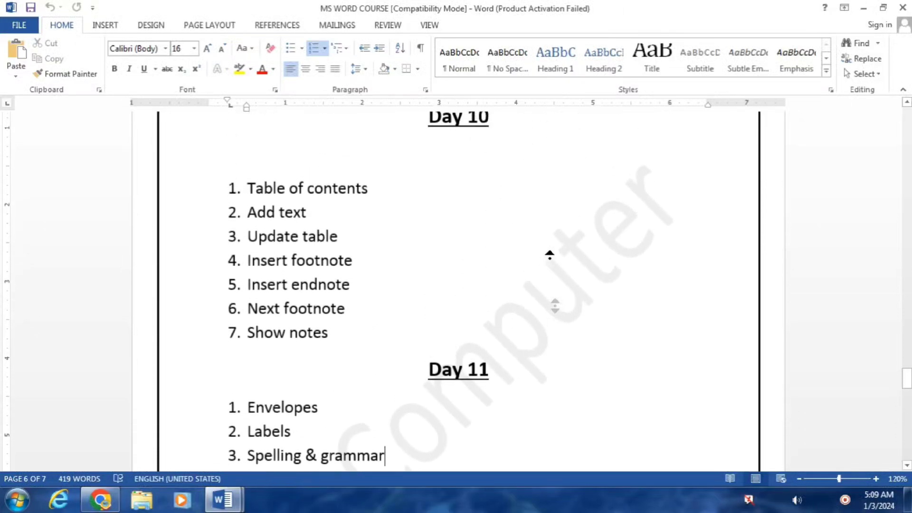
click(550, 256)
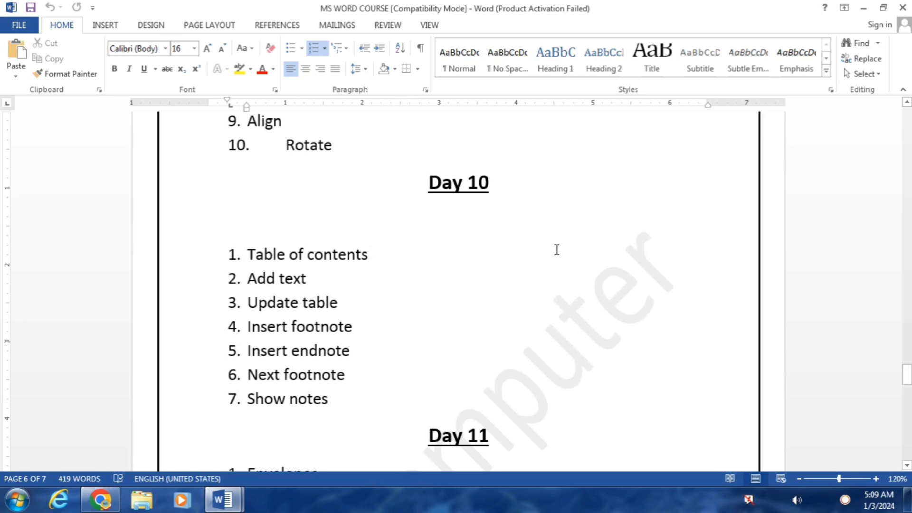
middle_click(559, 231)
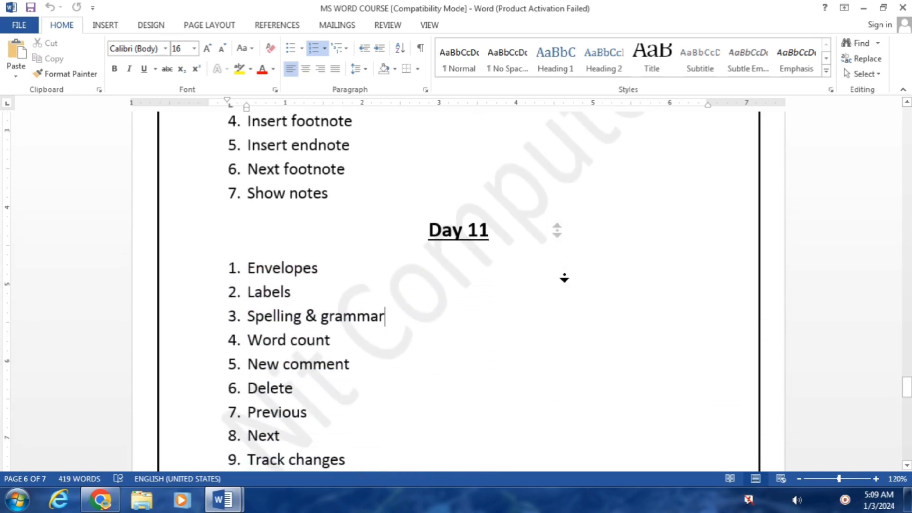
click(565, 276)
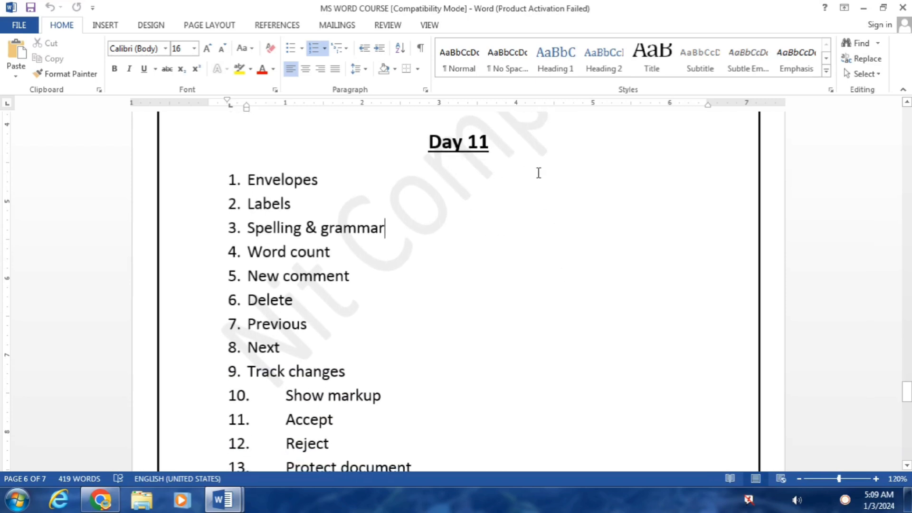
middle_click(555, 227)
middle_click(555, 227)
middle_click(554, 228)
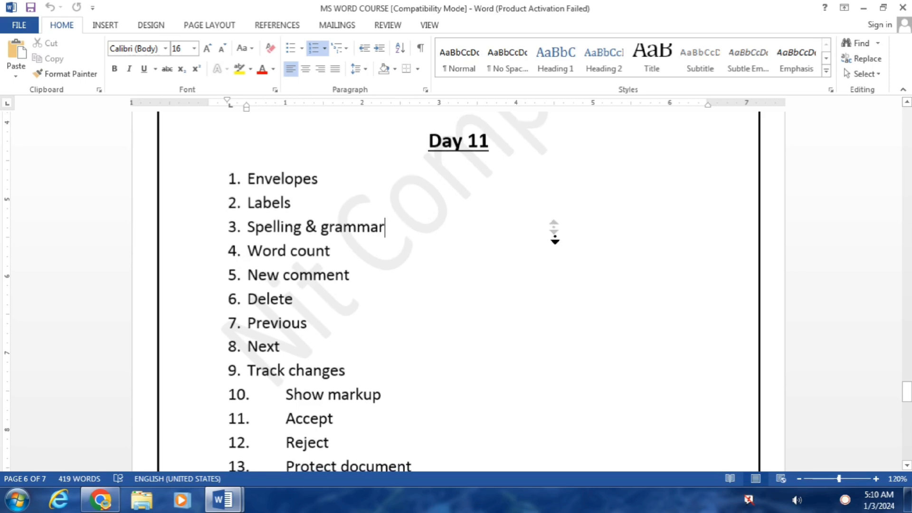
middle_click(556, 245)
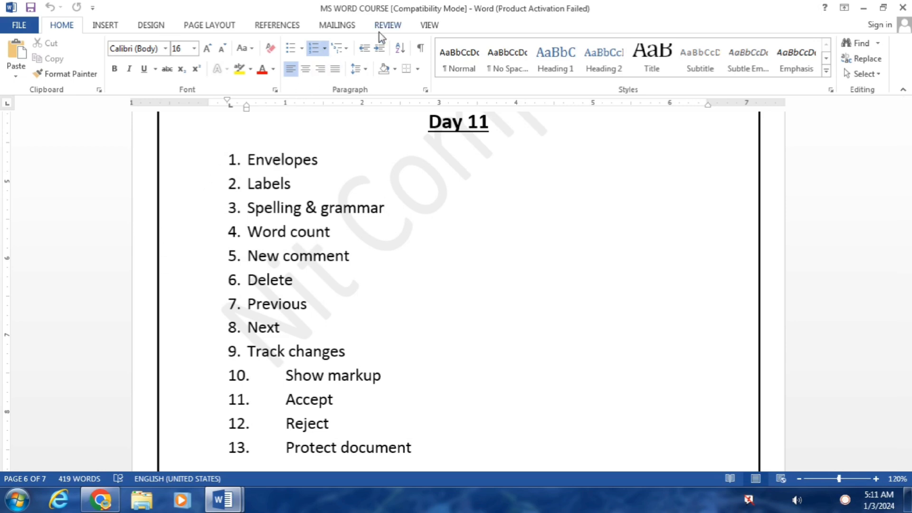
Create a new blank document, Document2, with Ctrl+N.
click(339, 26)
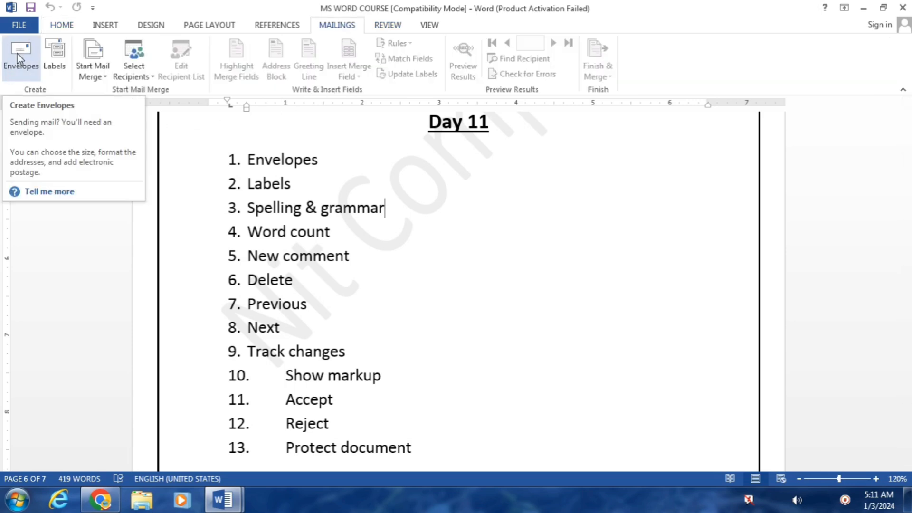
click(379, 258)
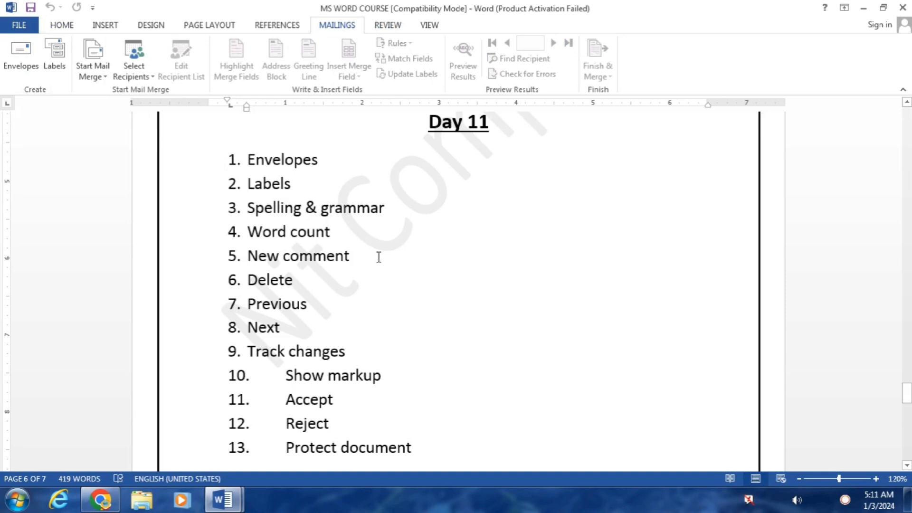
key(ctrl+n)
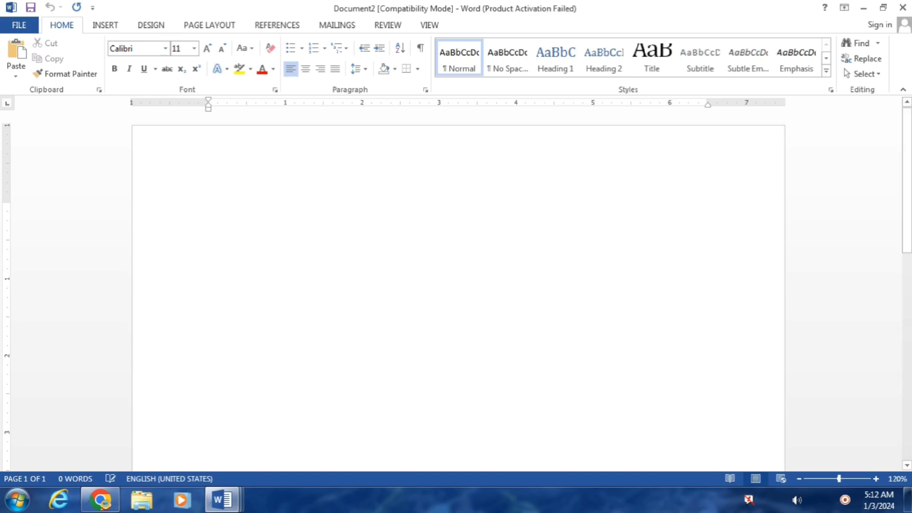
Open the Envelopes and Labels dialog via Mailings > Envelopes for Document2.
click(338, 26)
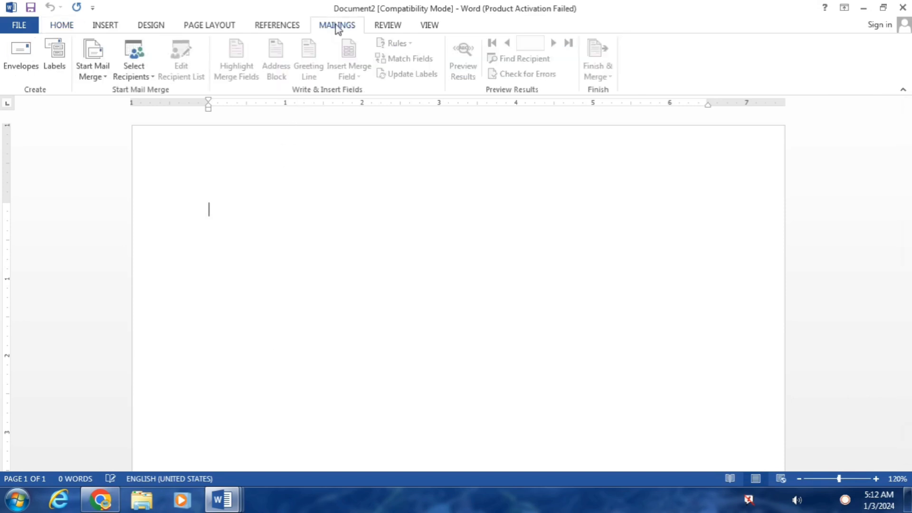
click(18, 71)
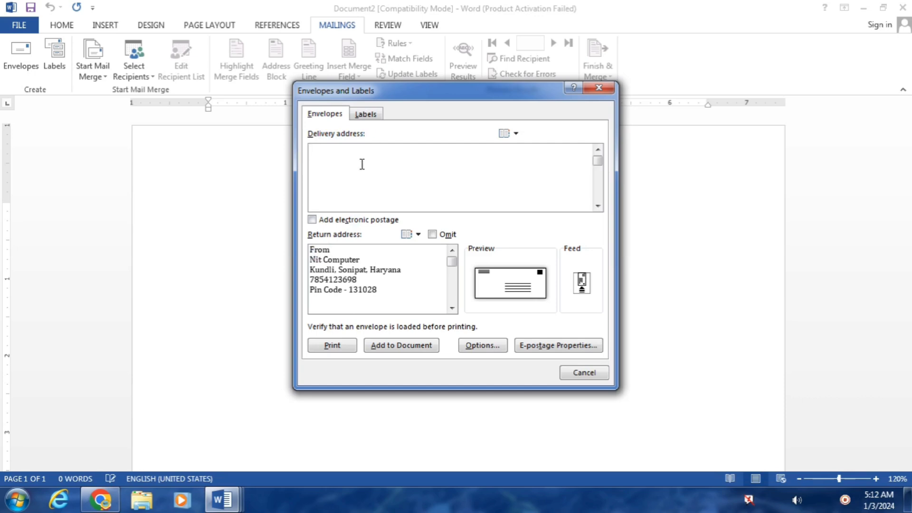
Enter 'To' plus the recipient's name, postal address and phone number as the delivery address.
text(T)
text(o)
text(S)
text(hyam)
text( S)
text(/)
text(of )
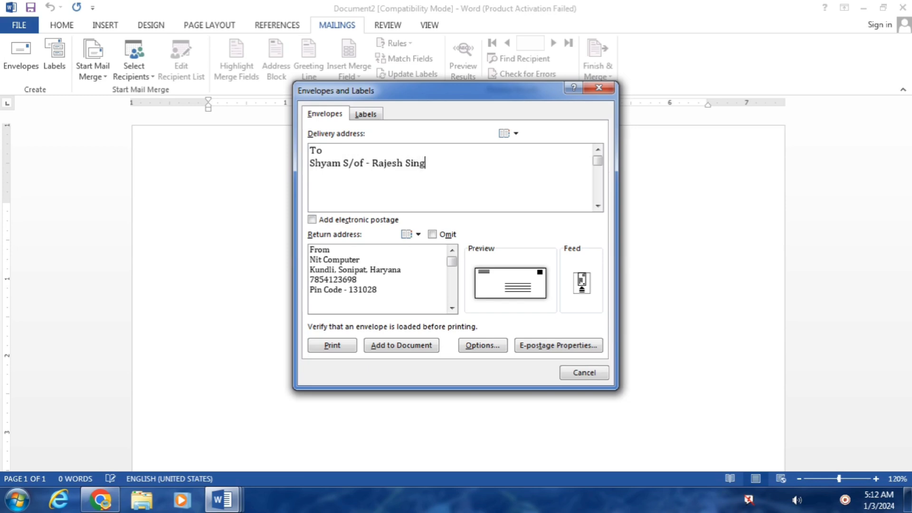
key(Return)
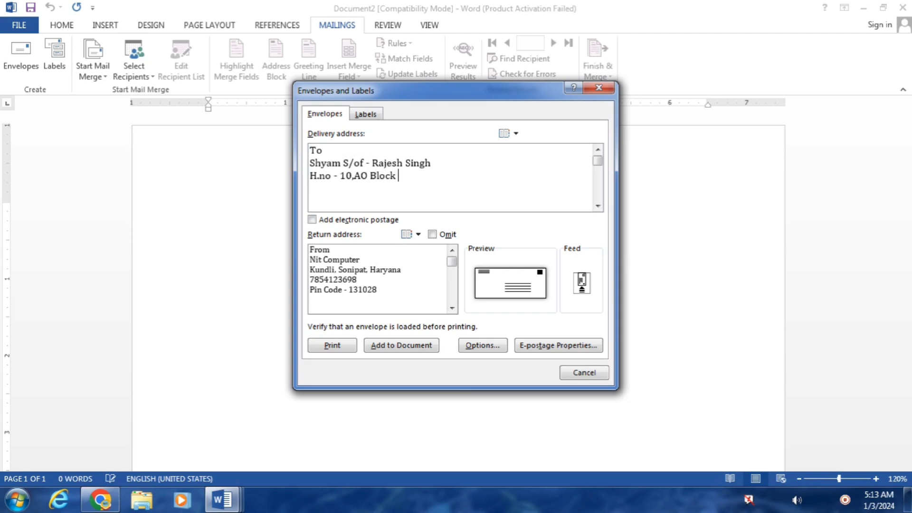
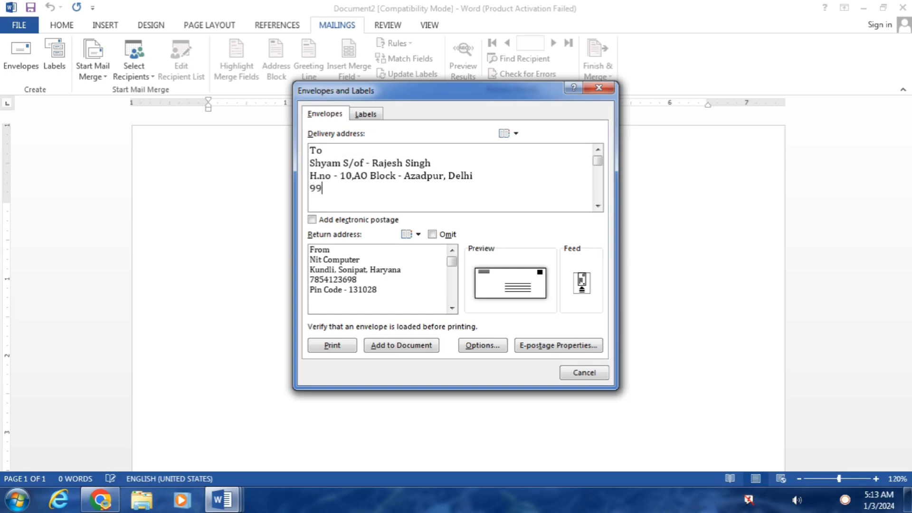
Correct the ending of the return address phone number.
click(362, 281)
key(BackSpace)
key(BackSpace)
key(BackSpace)
text(5631)
drag(393, 297, 287, 254)
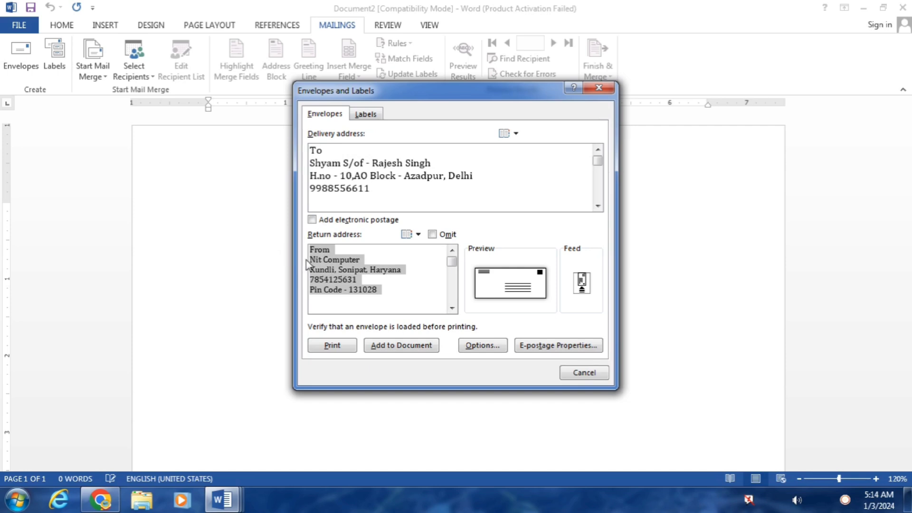
key(Delete)
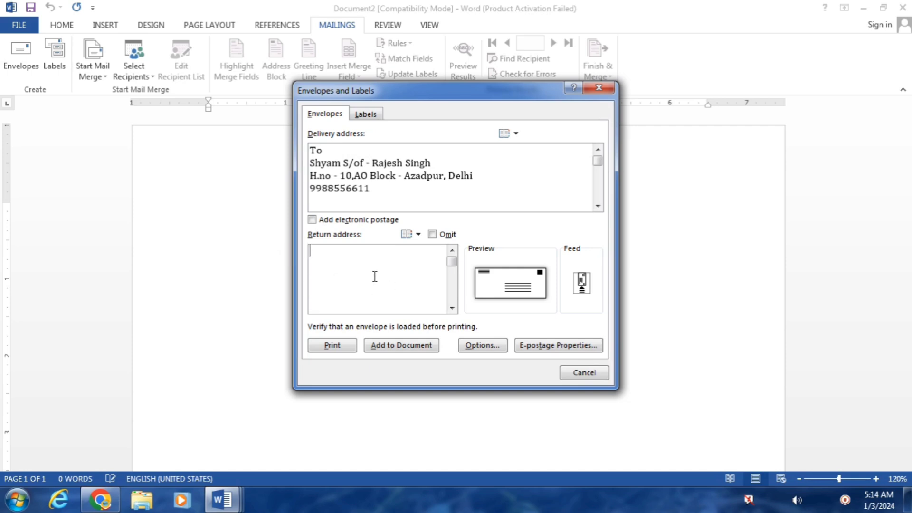
text(from)
key(BackSpace)
key(BackSpace)
key(BackSpace)
key(BackSpace)
key(ctrl+v)
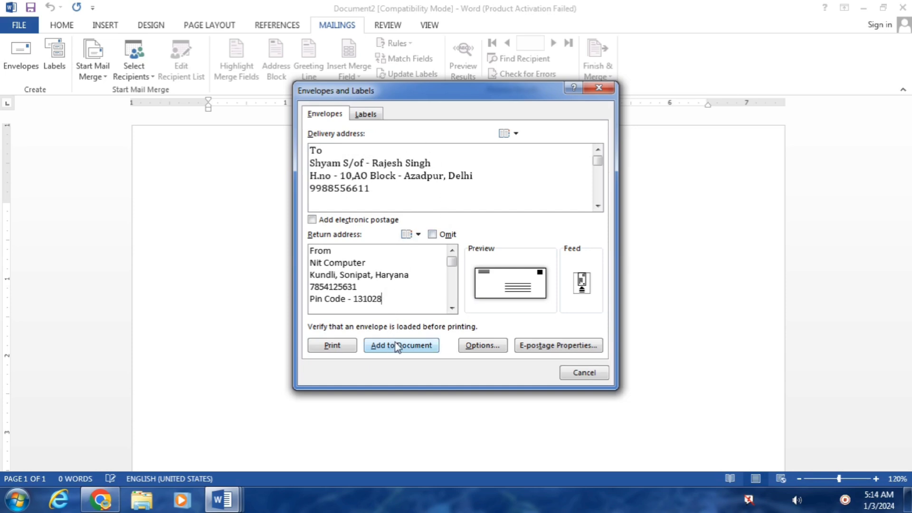
Add the envelope to the document and save the return address as the default.
click(380, 351)
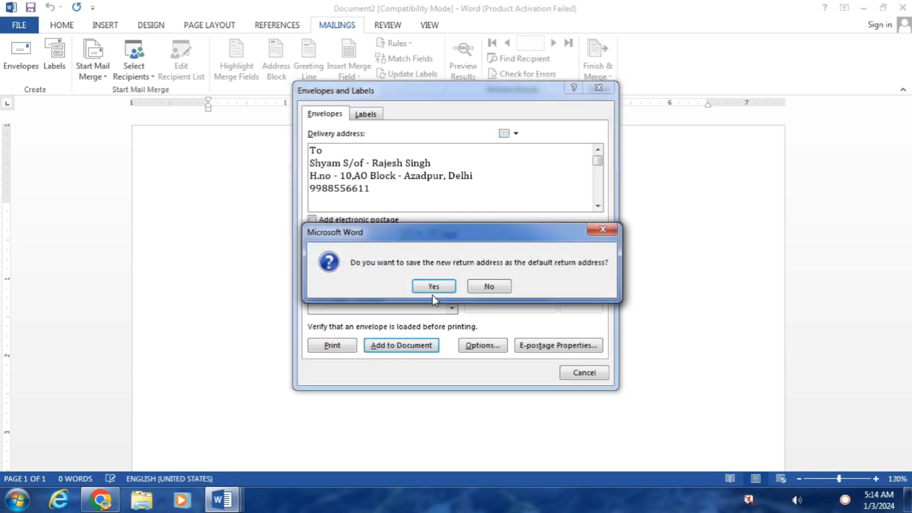
click(434, 286)
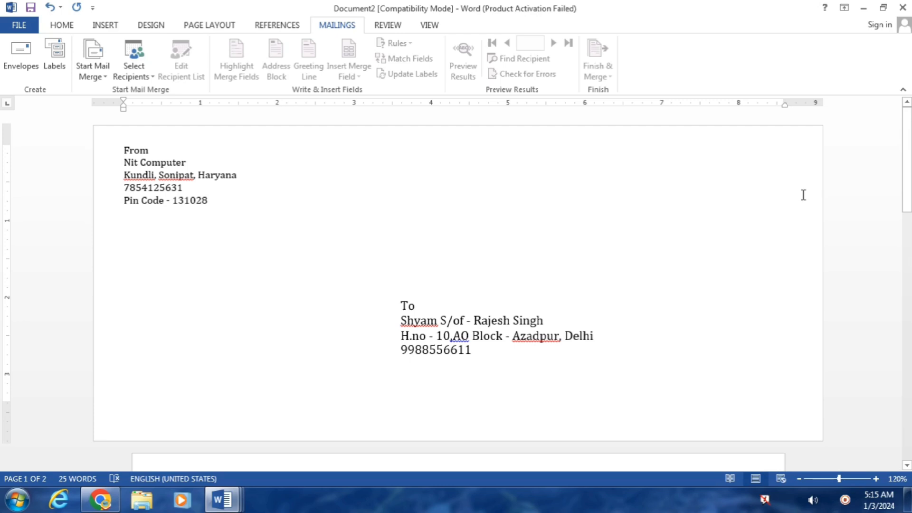
click(21, 23)
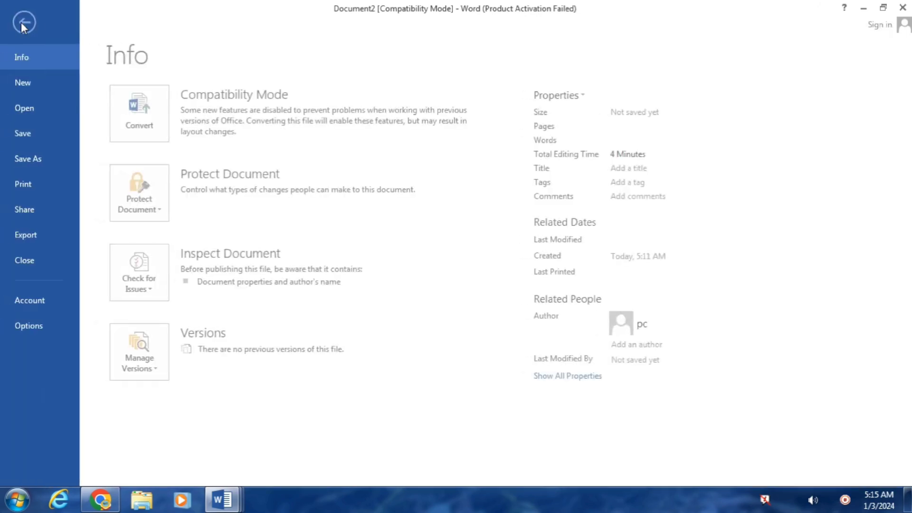
click(26, 186)
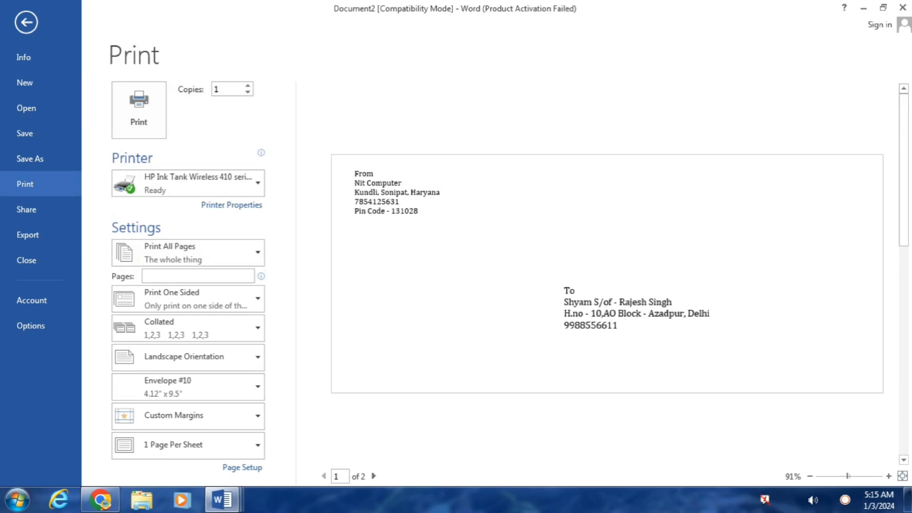
click(27, 22)
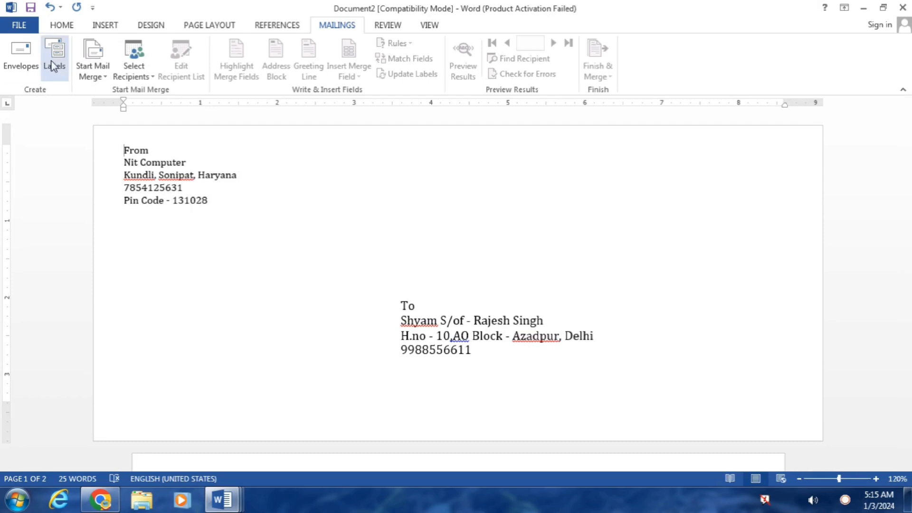
Delete the envelope's address text from the page and open the Labels settings.
triple_click(113, 196)
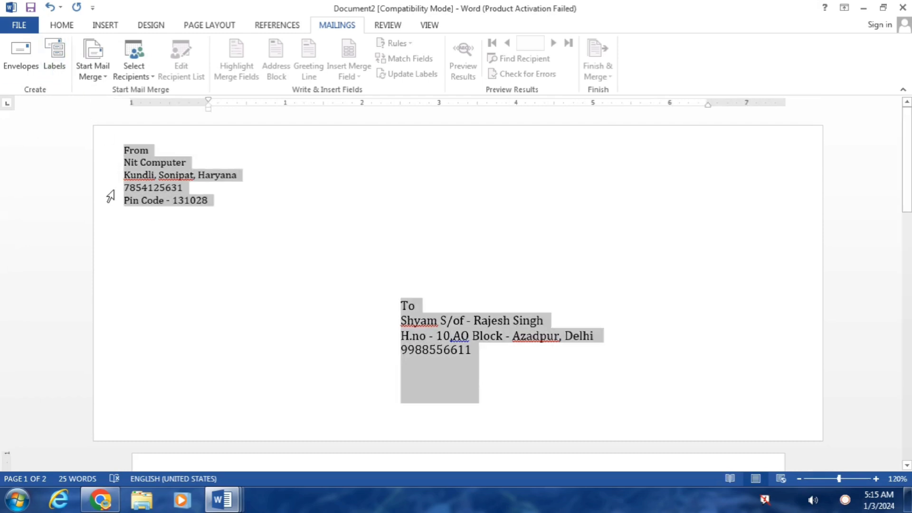
key(Delete)
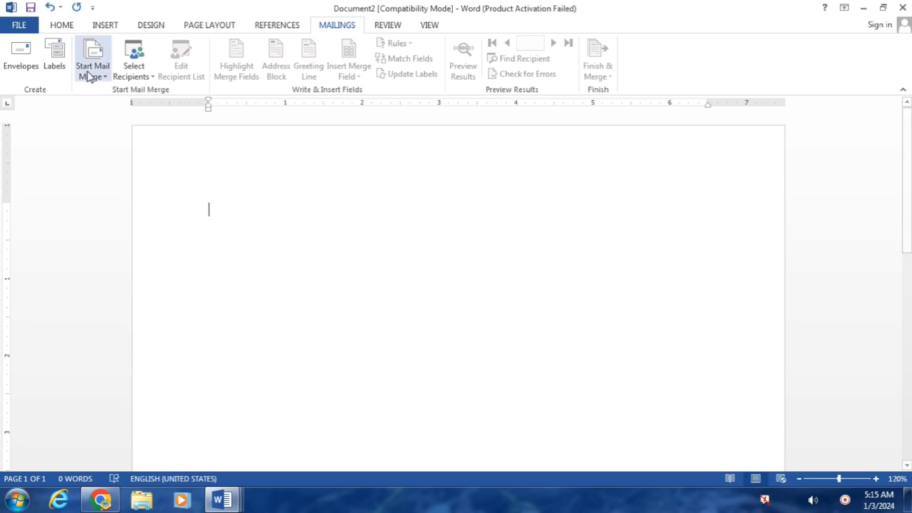
click(61, 58)
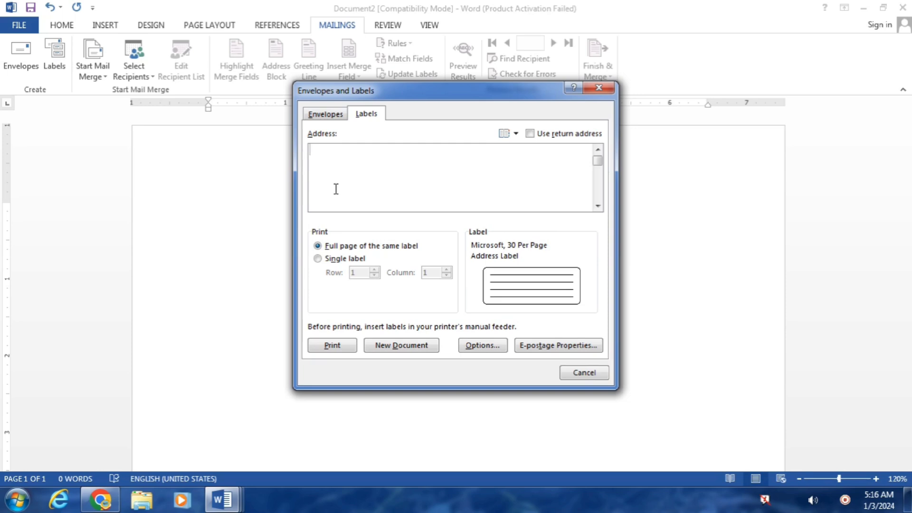
Type the shop's name, its market street address and a phone number as three label lines.
text(Shyam )
text(nEl)
key(BackSpace)
key(BackSpace)
key(BackSpace)
text(Electroni)
text(cs)
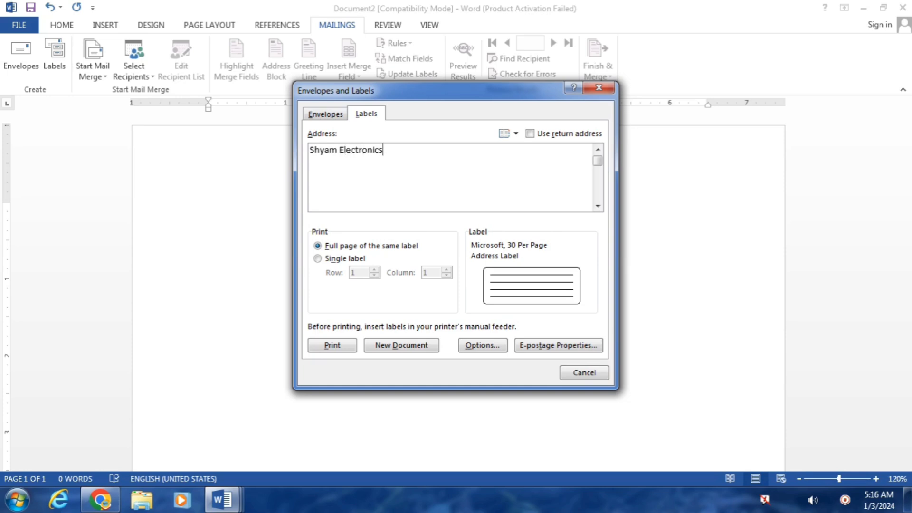
key(Return)
text(Gupta )
text(Market, )
text(Piou )
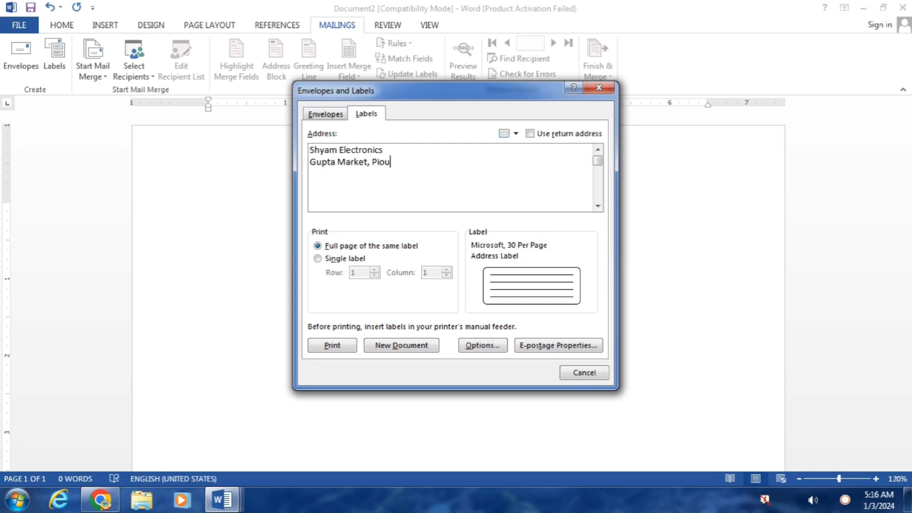
text(Man)
text(iyari , )
text(Kundli)
key(Return)
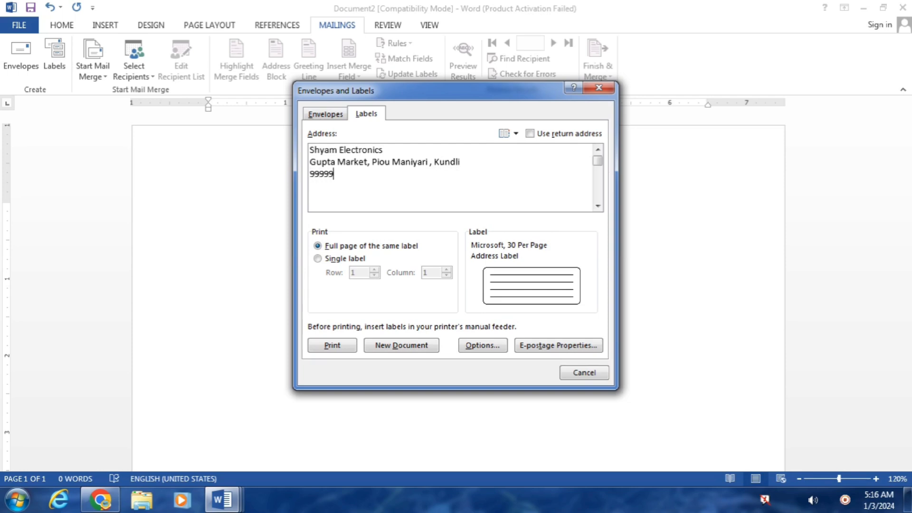
Choose the landscape Microsoft 30 Per Page label product (11" × 8.5" page) in Label Options.
click(479, 347)
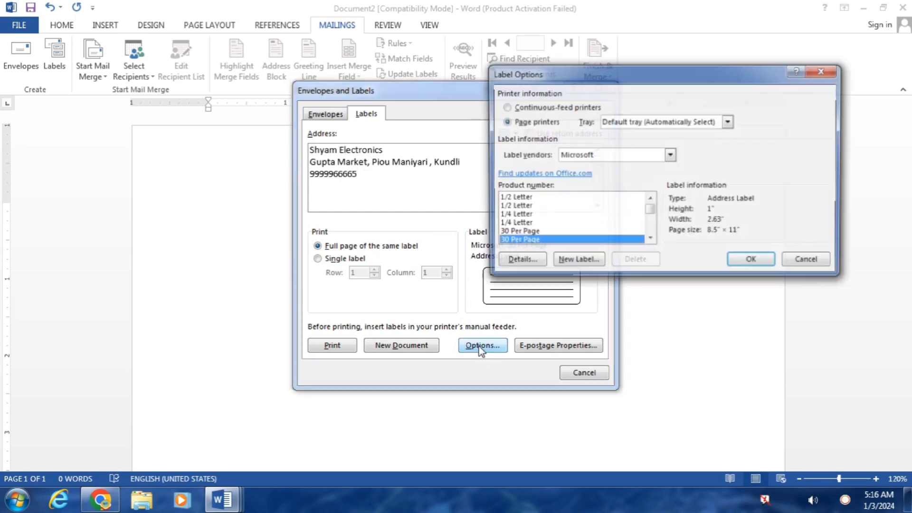
click(512, 197)
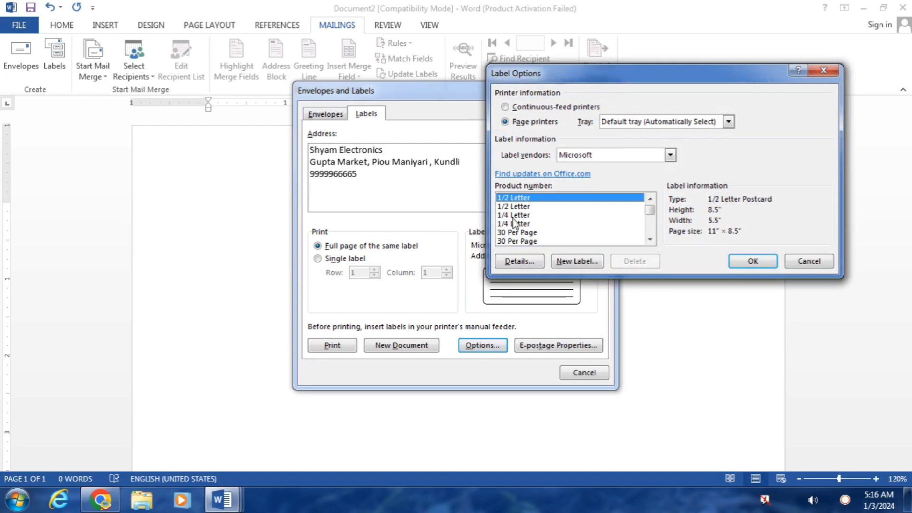
click(517, 215)
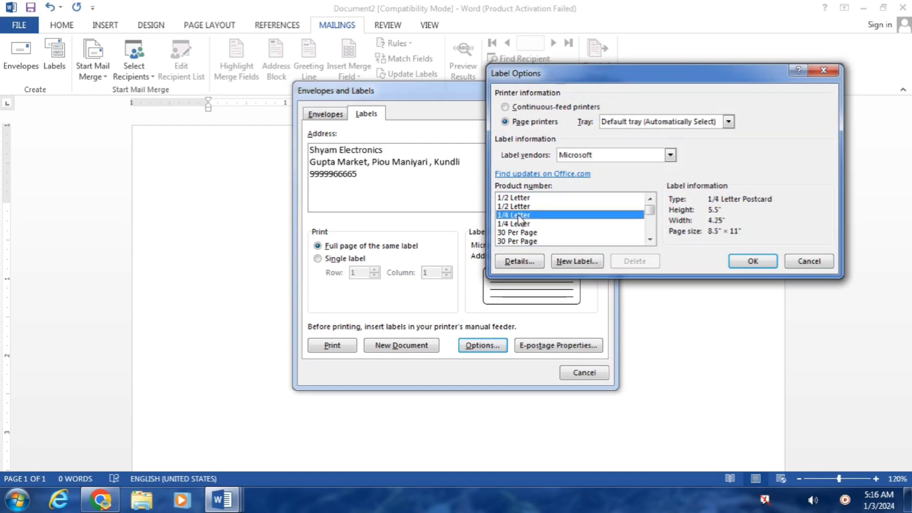
click(518, 242)
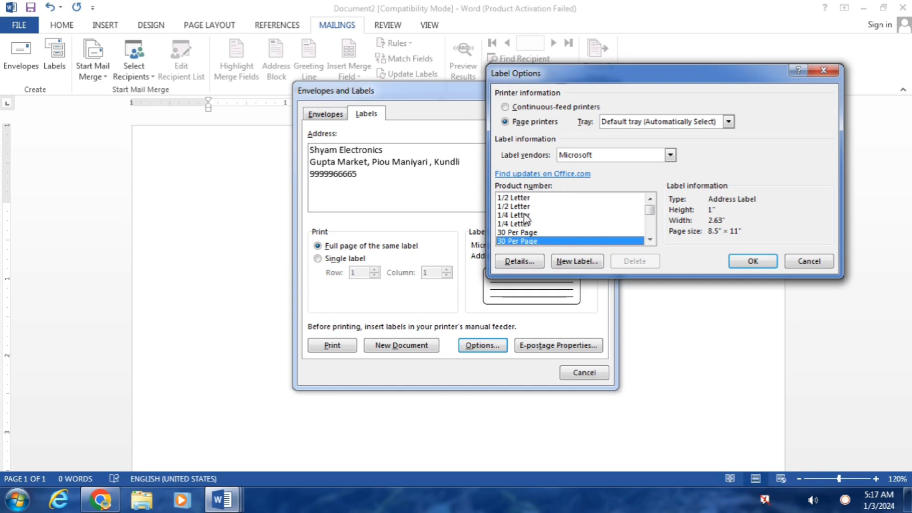
click(526, 233)
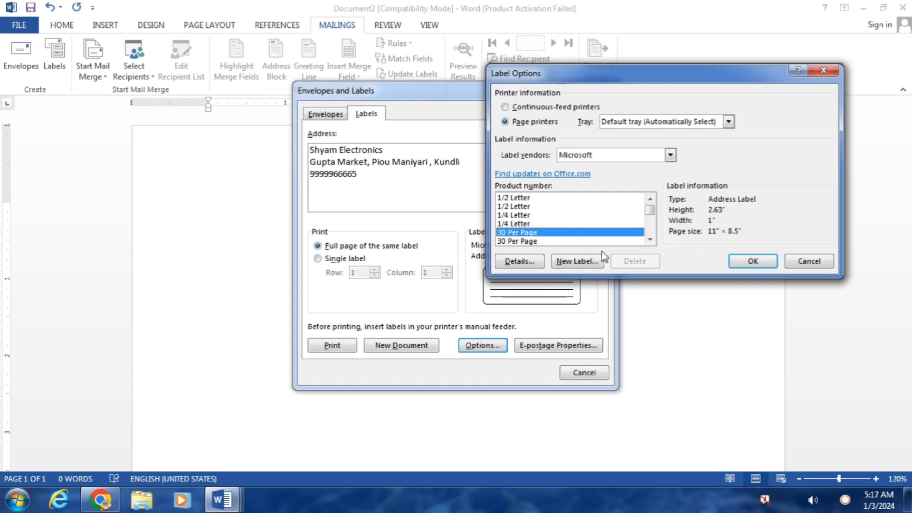
click(516, 241)
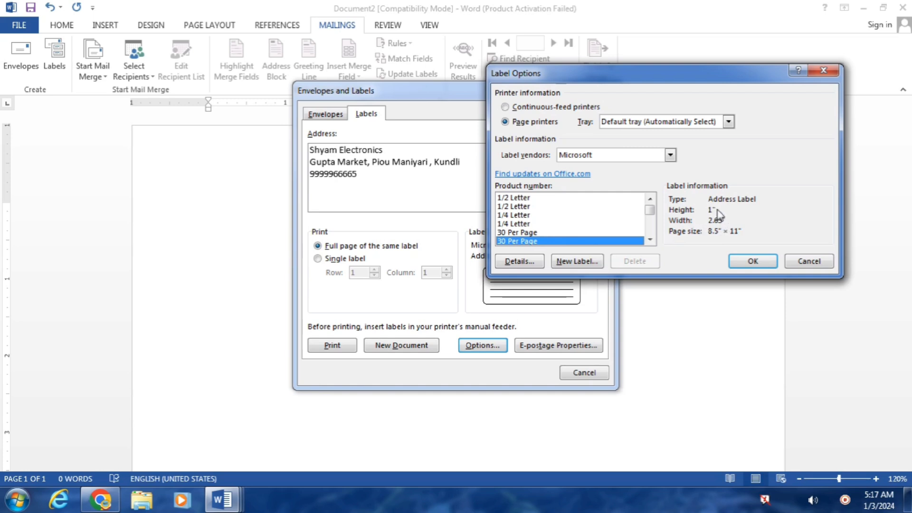
click(518, 232)
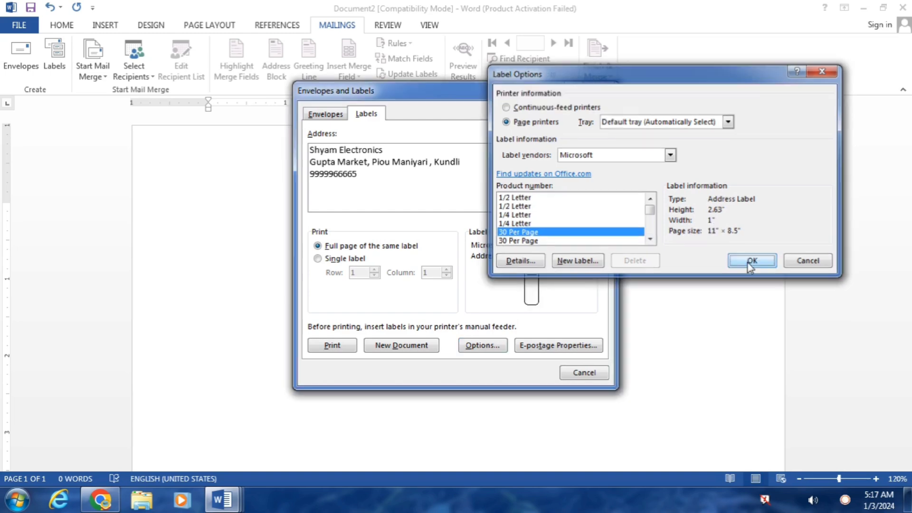
click(751, 262)
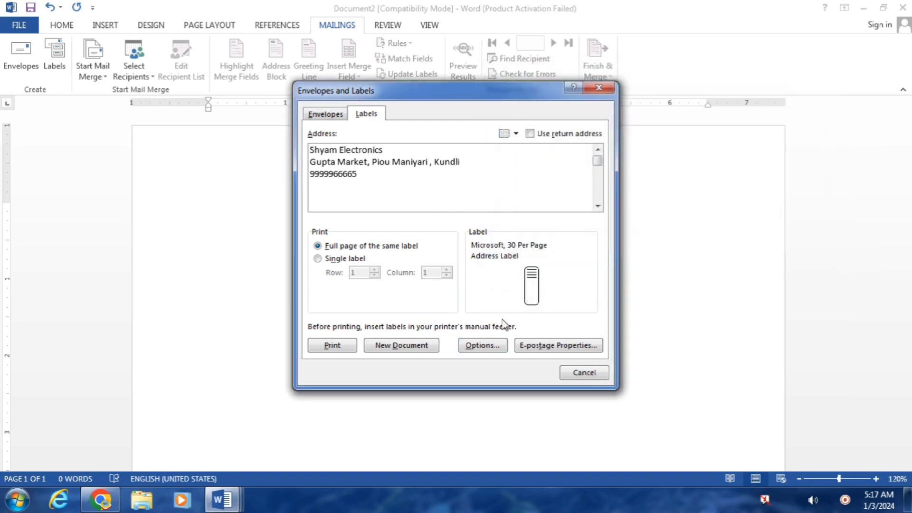
Generate the Labels3 sheet of identical shop address labels and scroll through it.
click(411, 347)
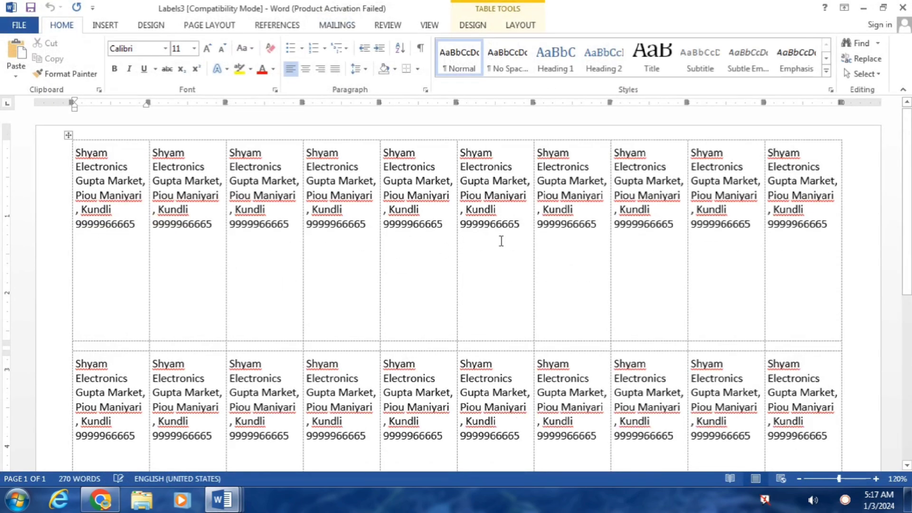
drag(907, 190, 910, 354)
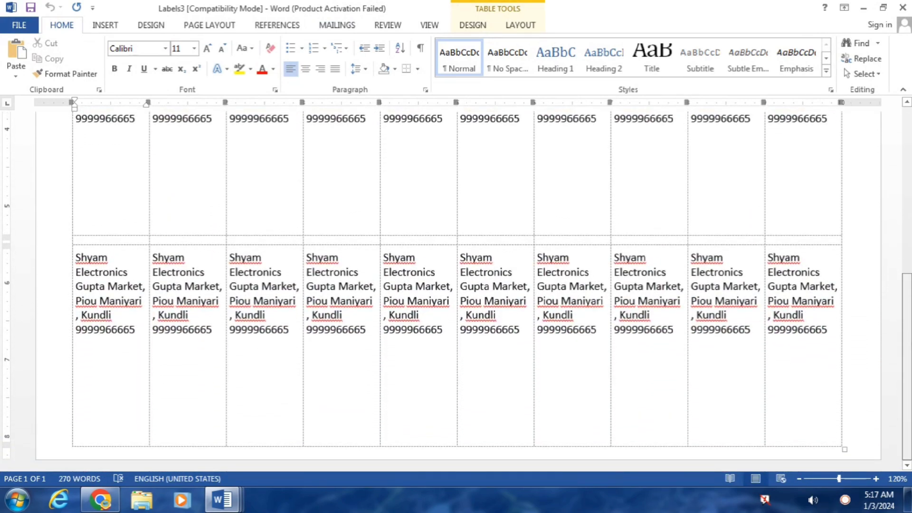
scroll(456, 285, up, 8)
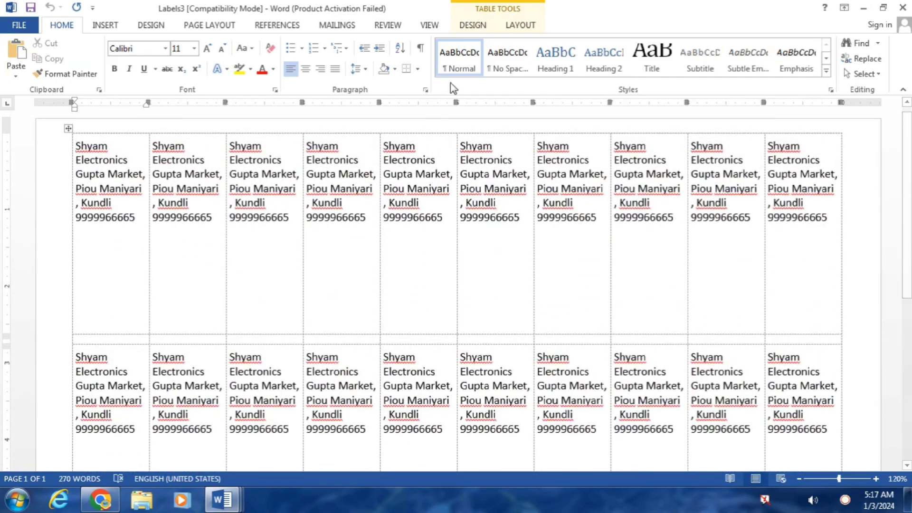
click(333, 24)
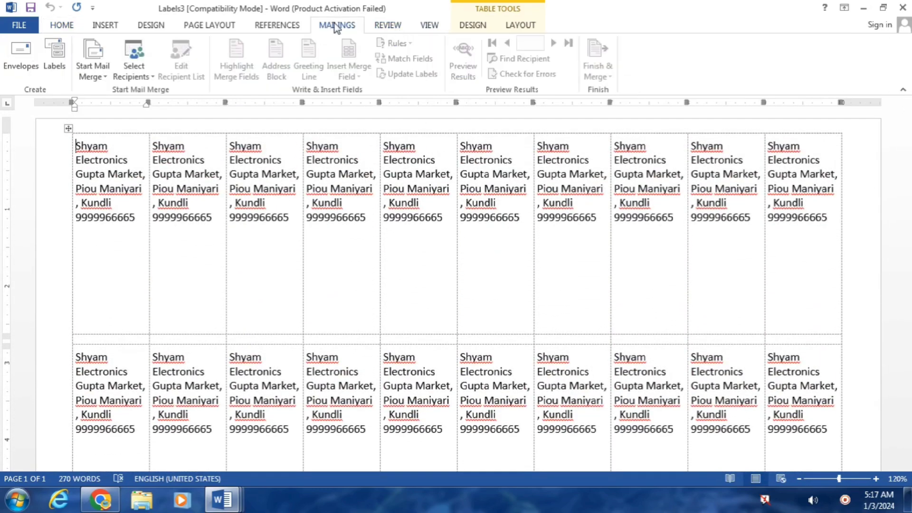
Switch to the portrait 30 Per Page label product and generate the Labels4 sheet.
click(55, 64)
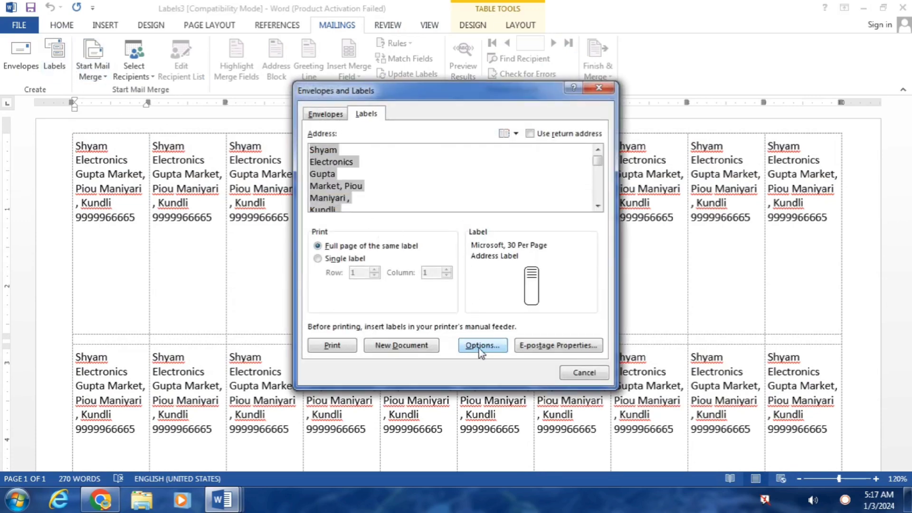
click(480, 346)
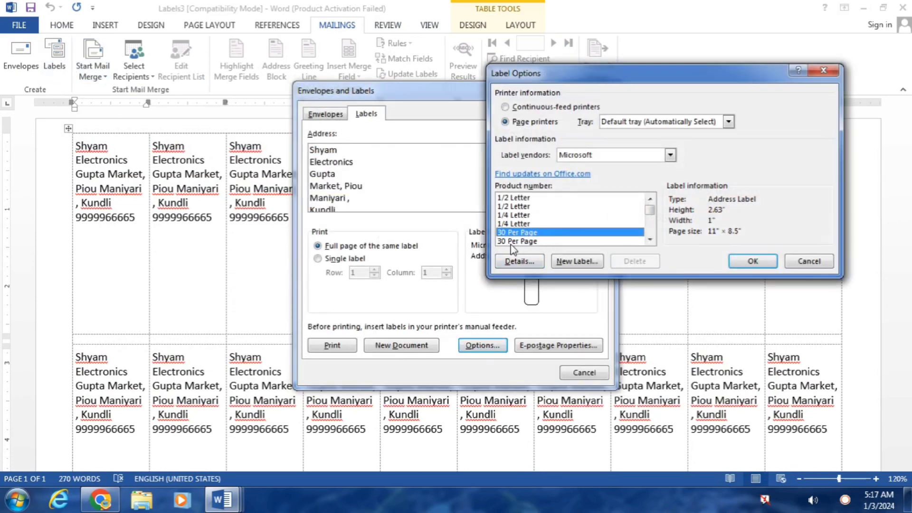
click(522, 241)
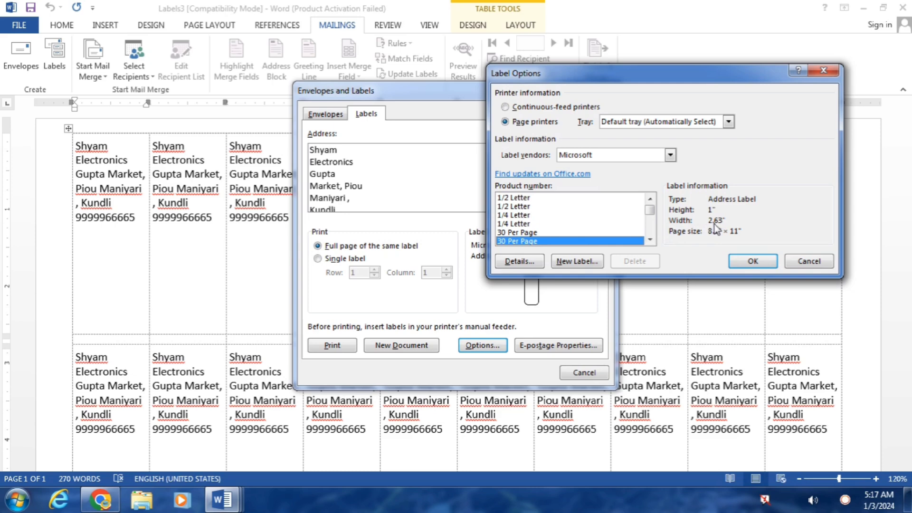
click(756, 263)
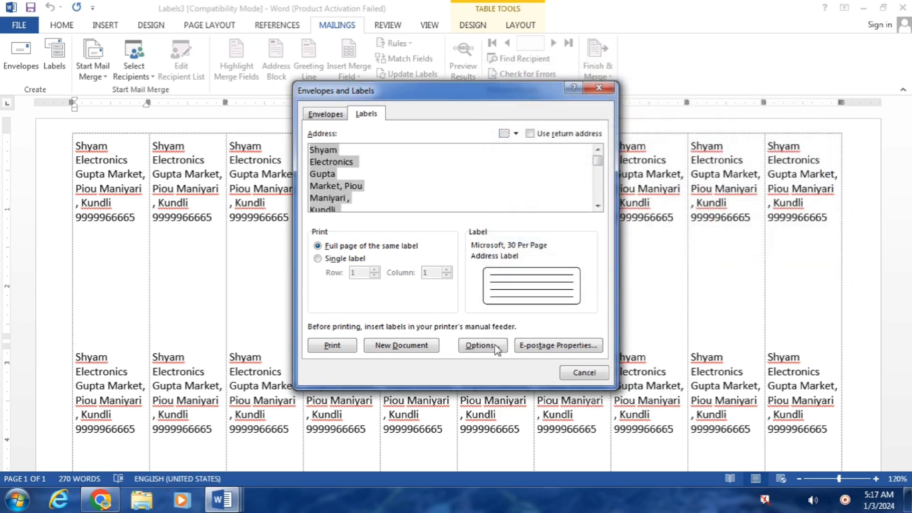
click(402, 344)
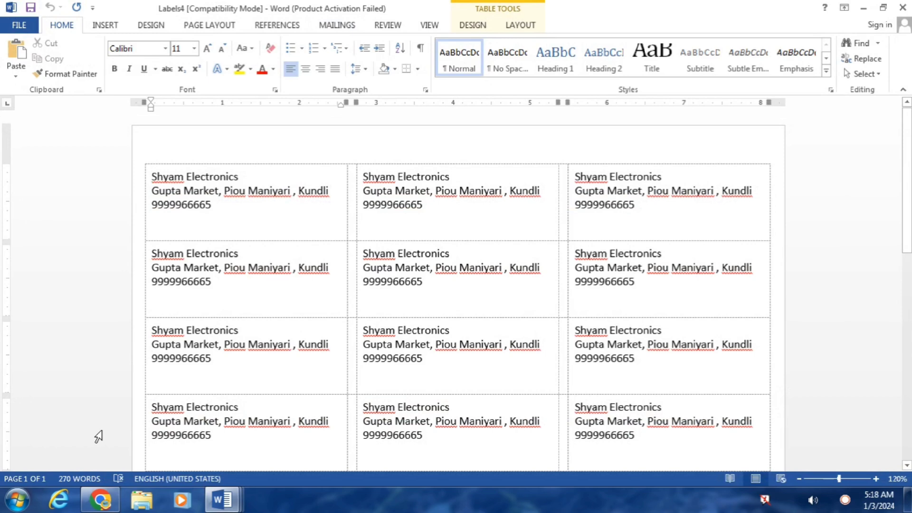
Center and bold all the text on the Labels4 sheet.
key(ctrl+a)
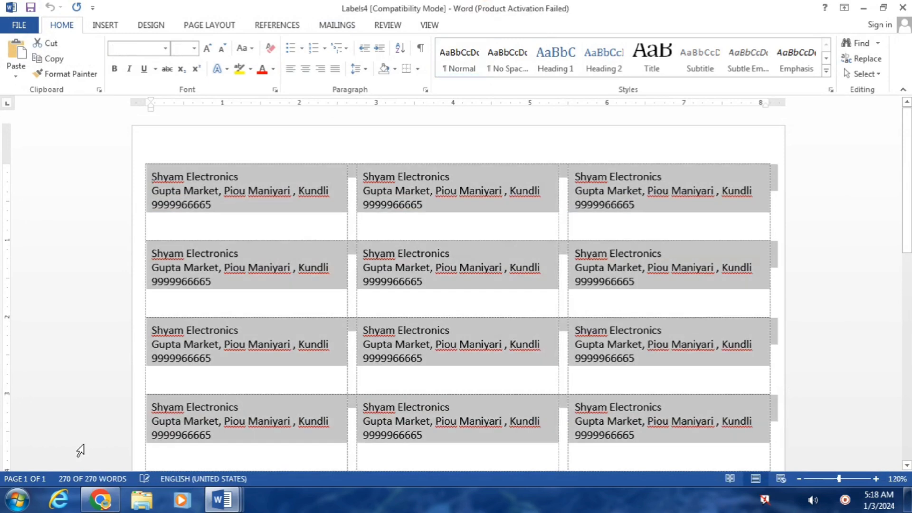
key(ctrl+e)
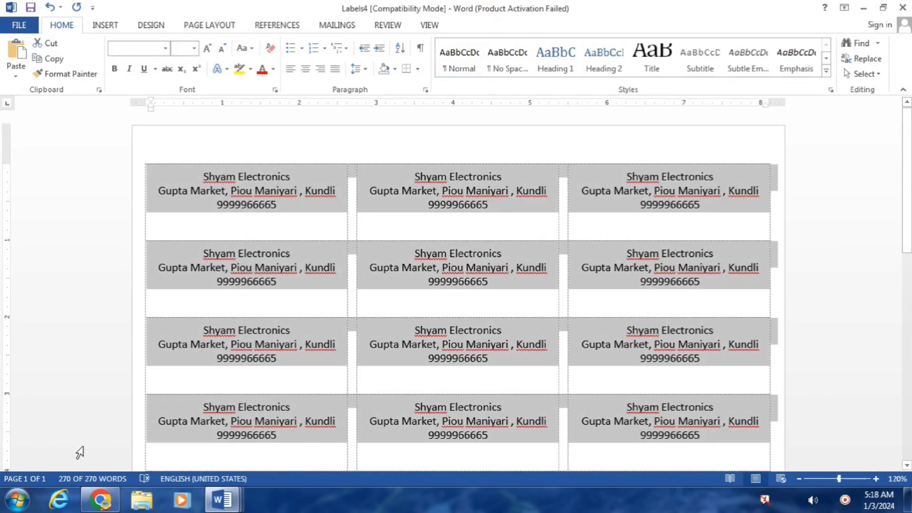
key(ctrl+b)
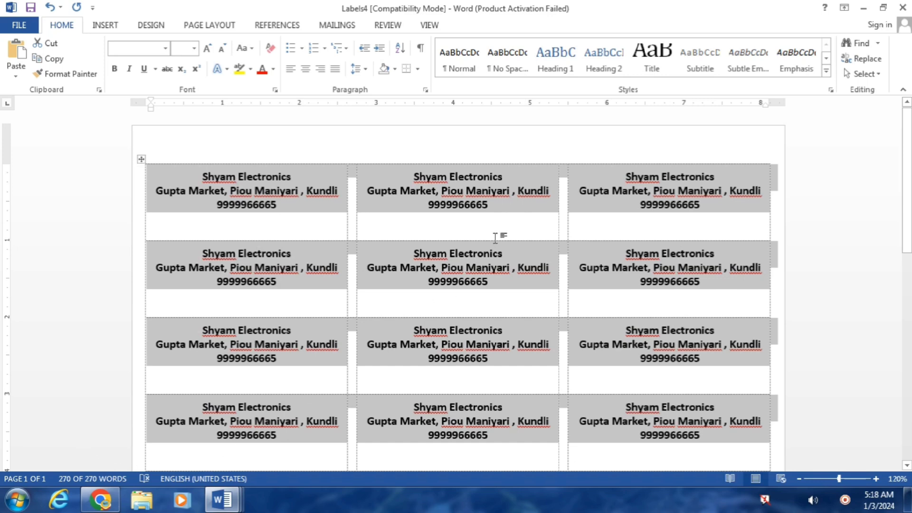
click(499, 234)
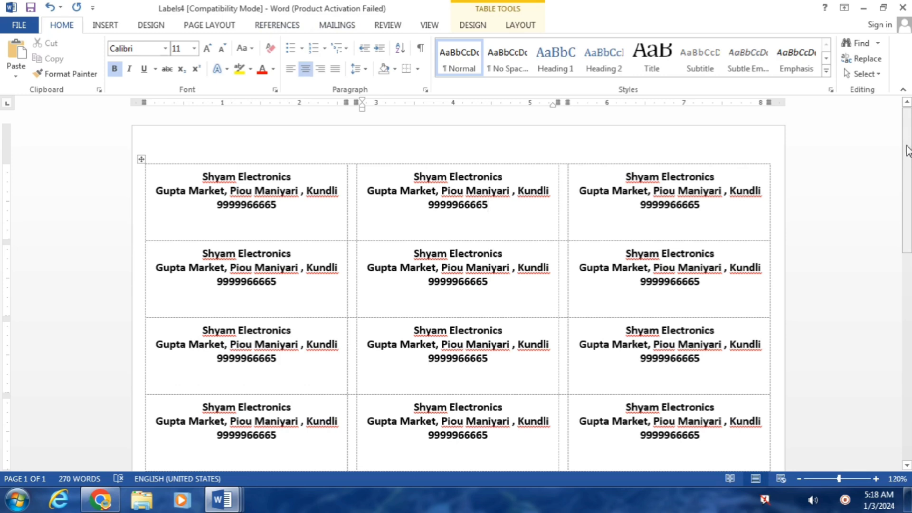
Scroll through the labels, then move on to a new blank Document5.
scroll(909, 150, down, 2)
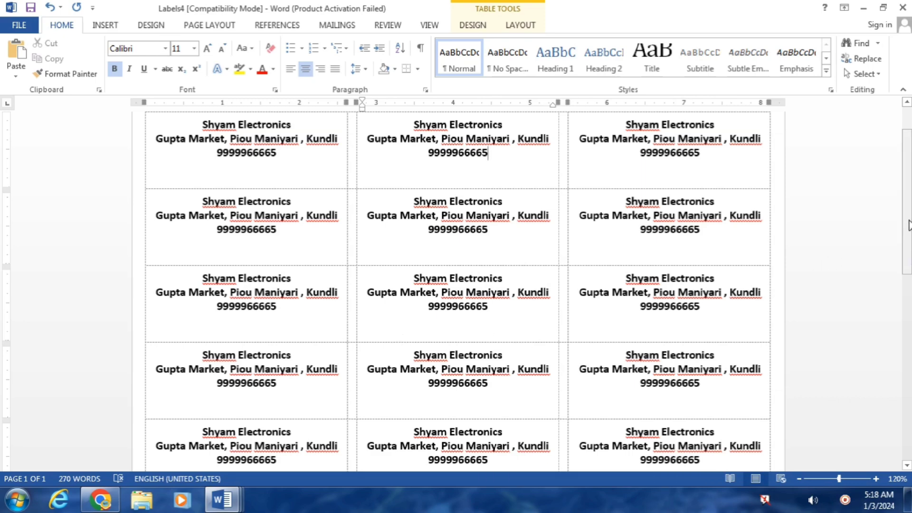
mouse_move(910, 228)
mouse_down()
mouse_move(910, 393)
mouse_move(887, 171)
mouse_up()
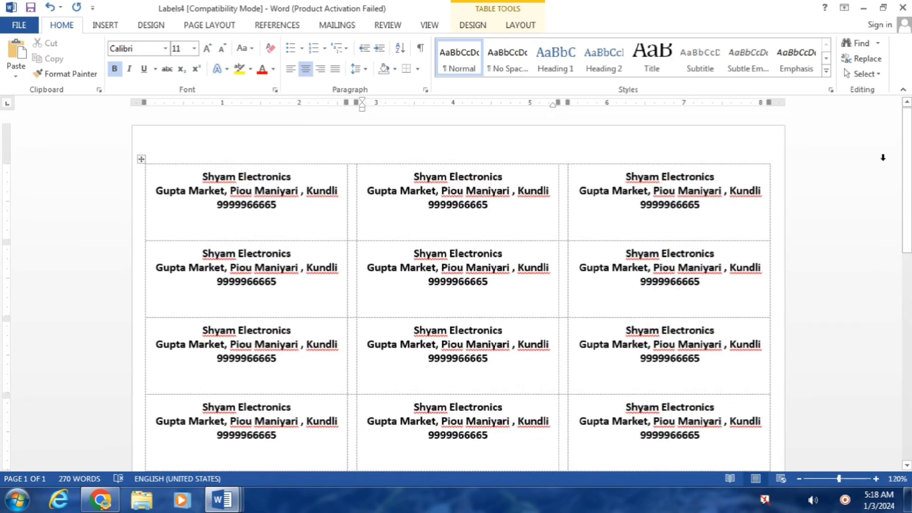
key(alt+Tab)
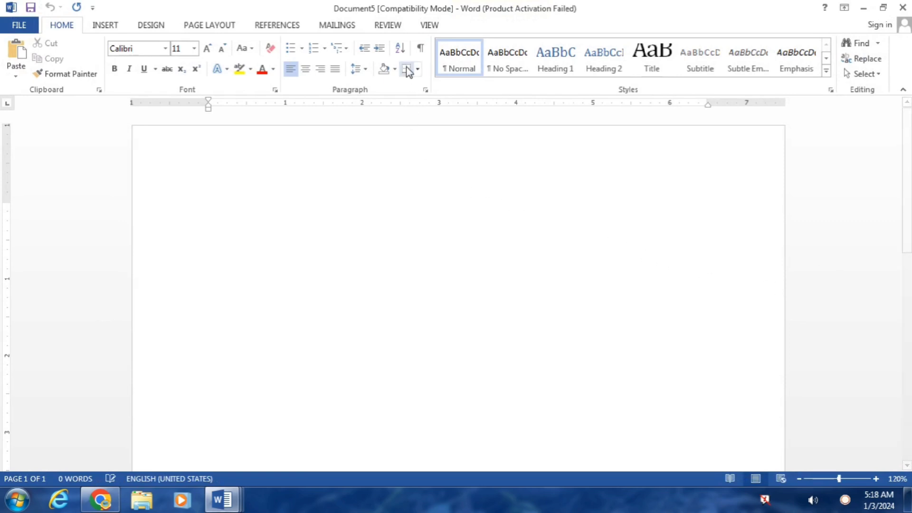
Set the font size to 16 on the Home tab.
click(388, 26)
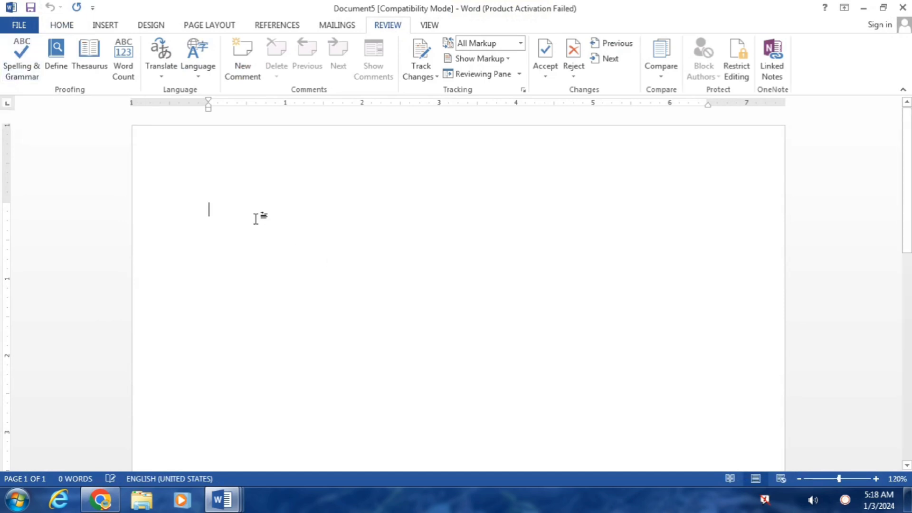
click(62, 26)
click(208, 48)
click(207, 48)
click(208, 48)
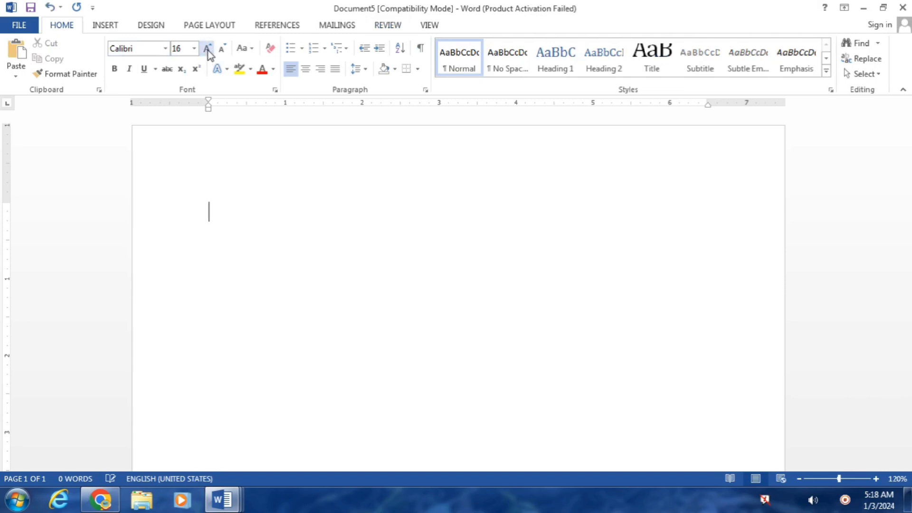
Type the line 'I has a paintang' and place the cursor inside 'paintang'.
click(389, 25)
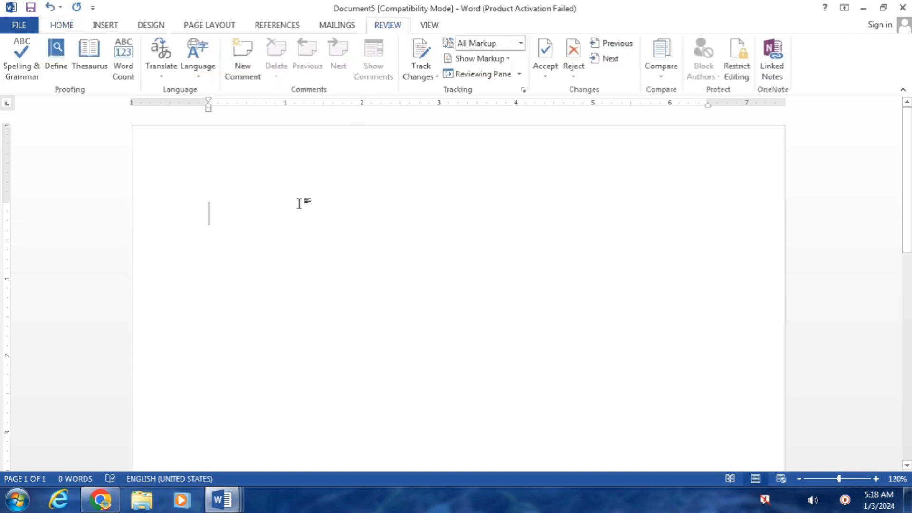
text(I)
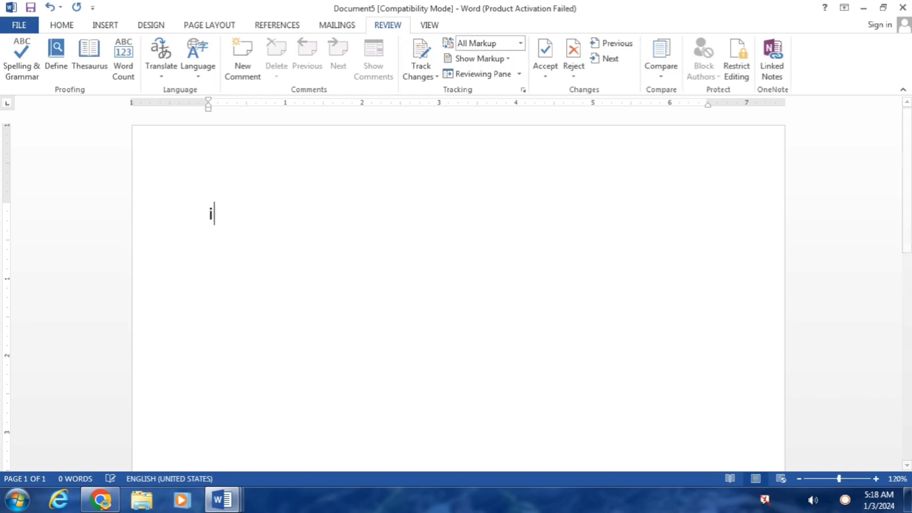
text( has a p)
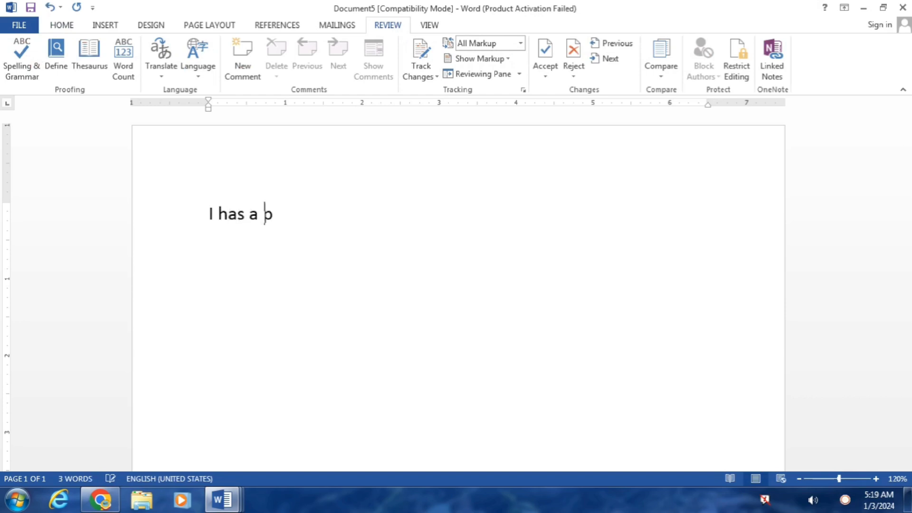
text(aintang)
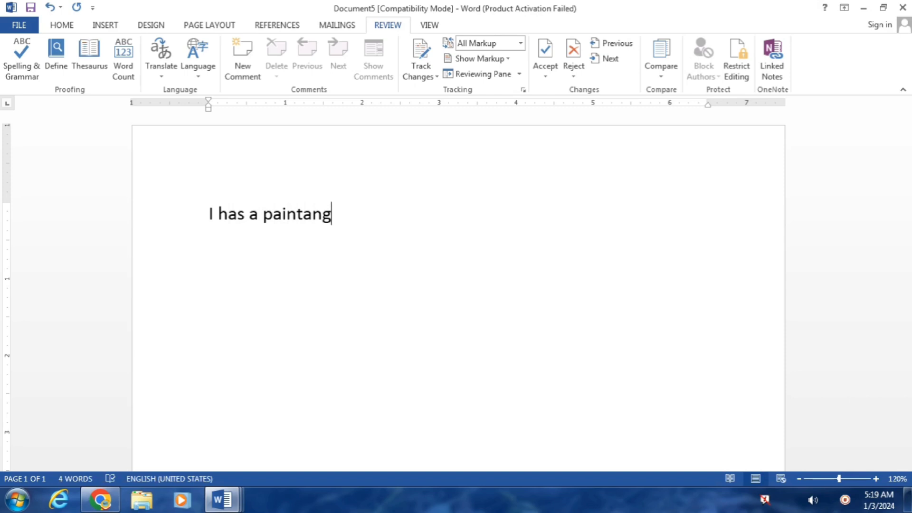
key(Return)
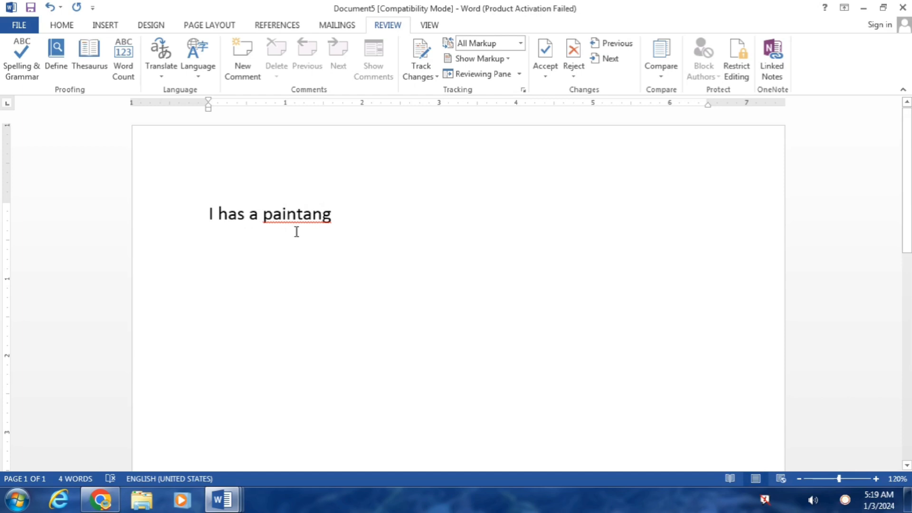
click(322, 217)
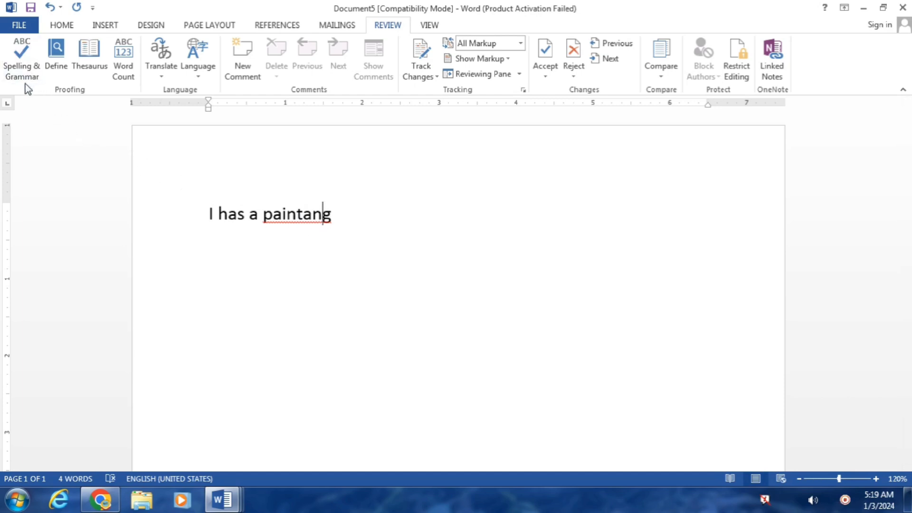
Use Spelling & Grammar to change 'paintang' to 'painting', then start a new line.
click(33, 66)
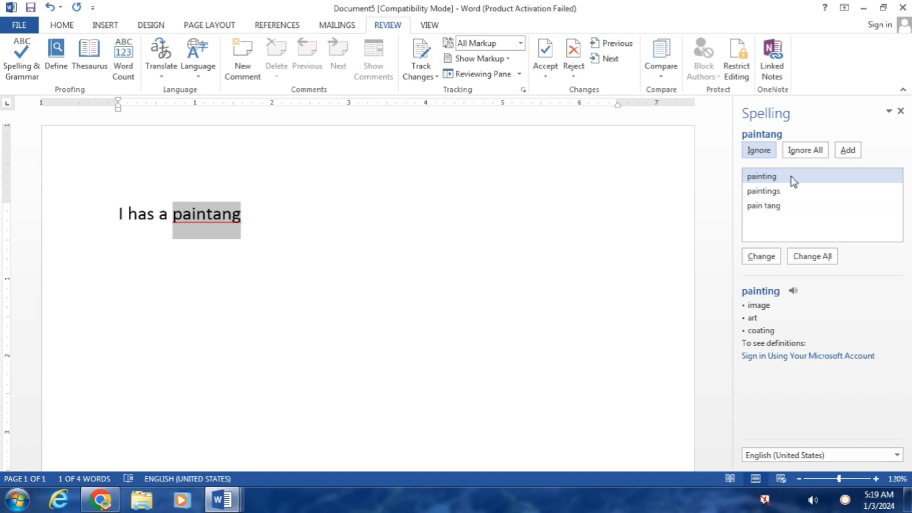
click(765, 259)
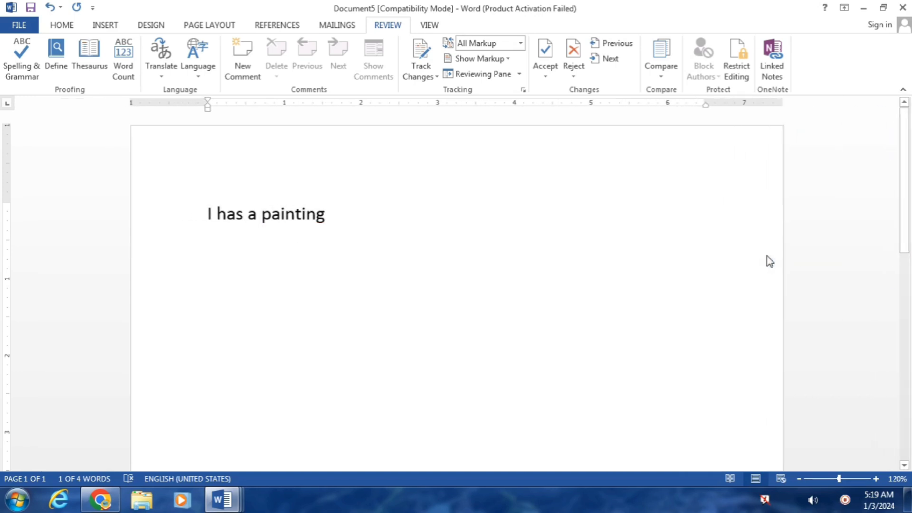
click(465, 285)
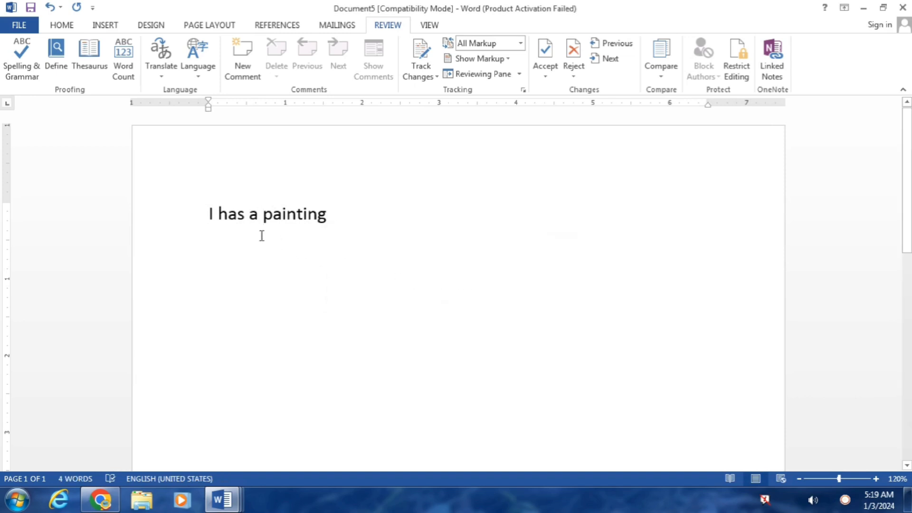
click(346, 214)
key(Return)
Type 'A appla' as the second line and start another line.
text(an)
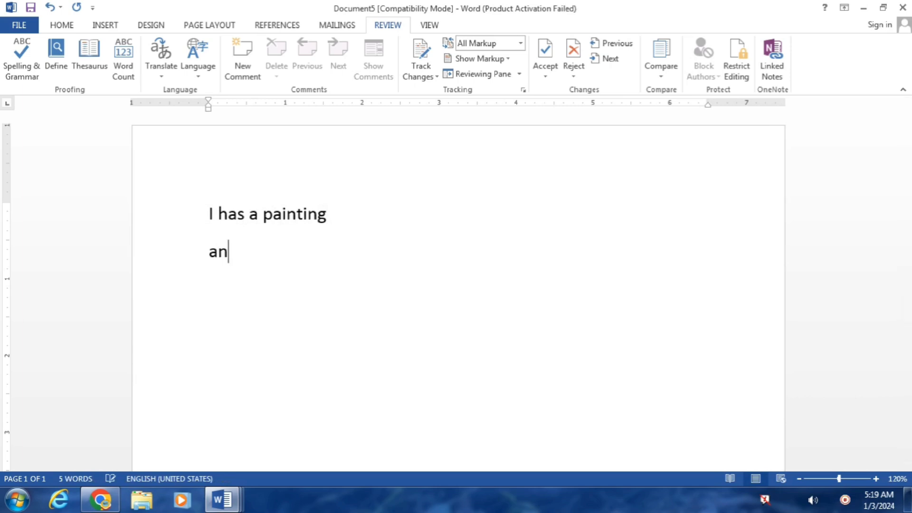
key(BackSpace)
text(appl)
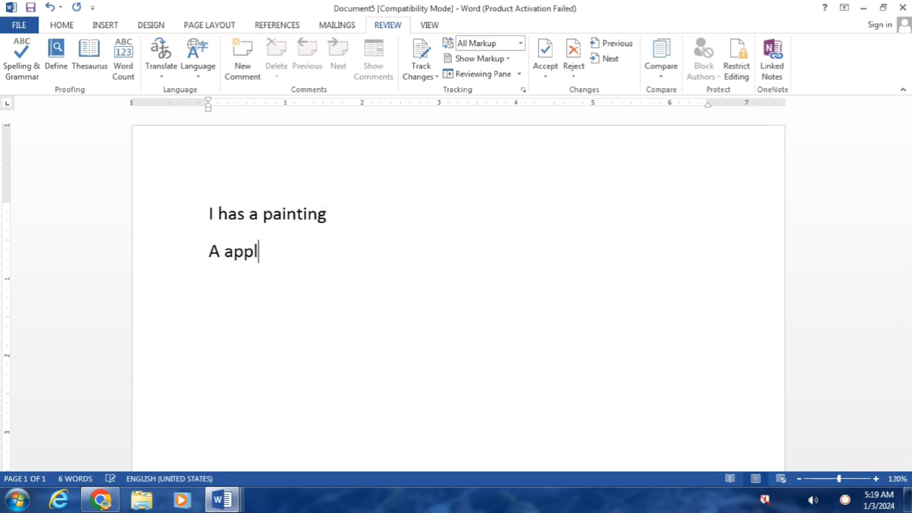
text(a)
key(Return)
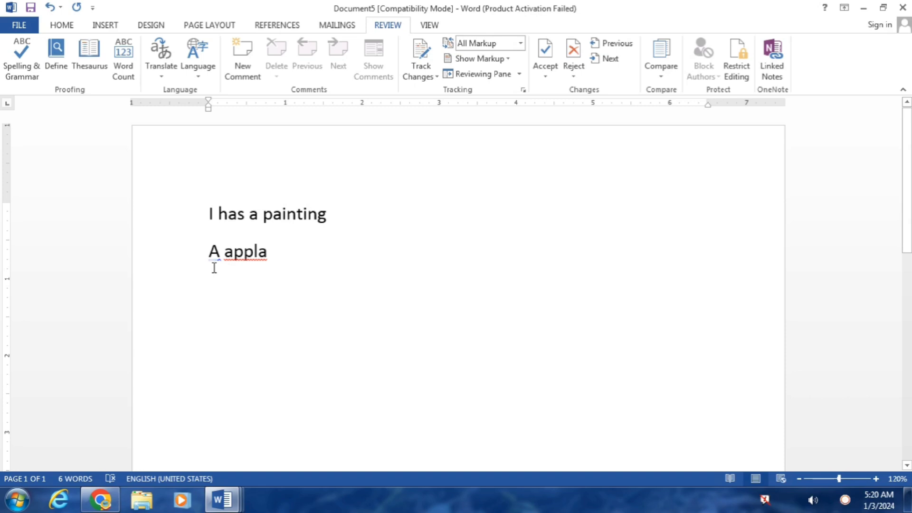
Run the F7 check to change 'appla' to 'apple' and 'A' to 'An'.
click(268, 254)
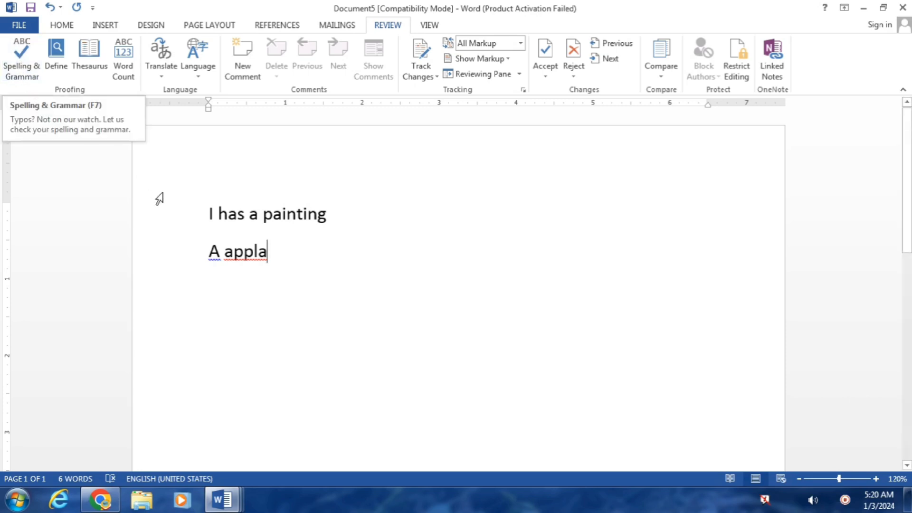
key(F7)
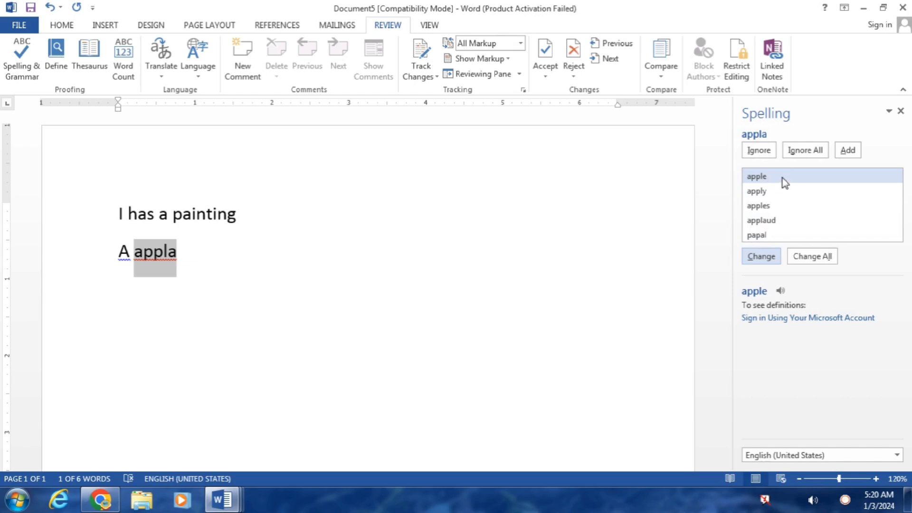
click(761, 257)
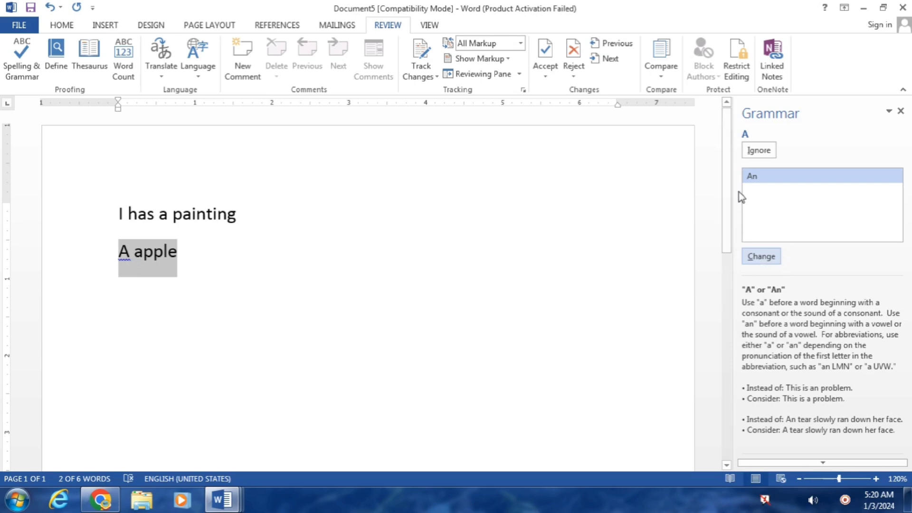
click(761, 257)
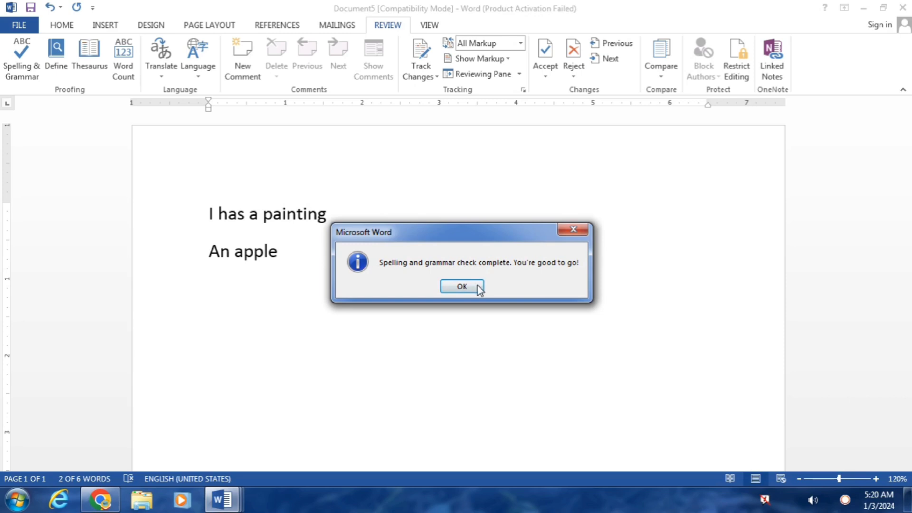
click(463, 286)
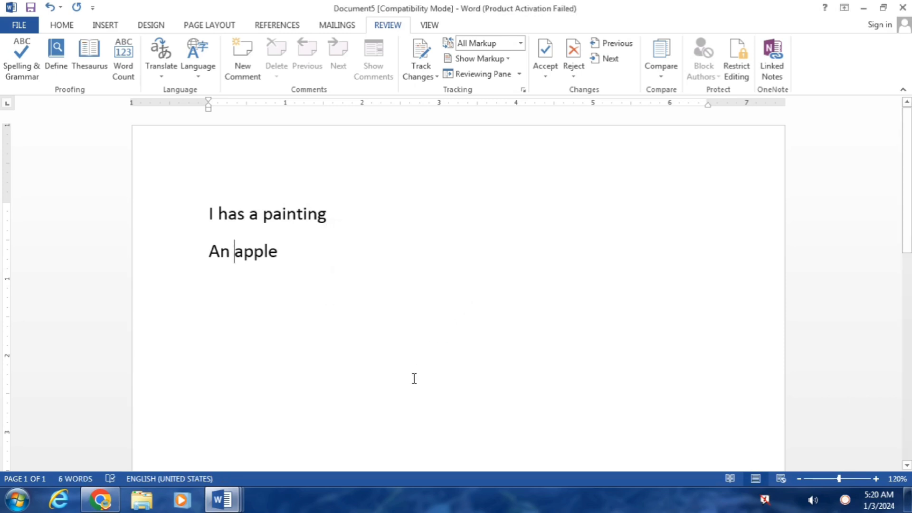
Undo both corrections so the second line reads 'A appla' again.
click(327, 259)
key(Return)
key(ctrl+z)
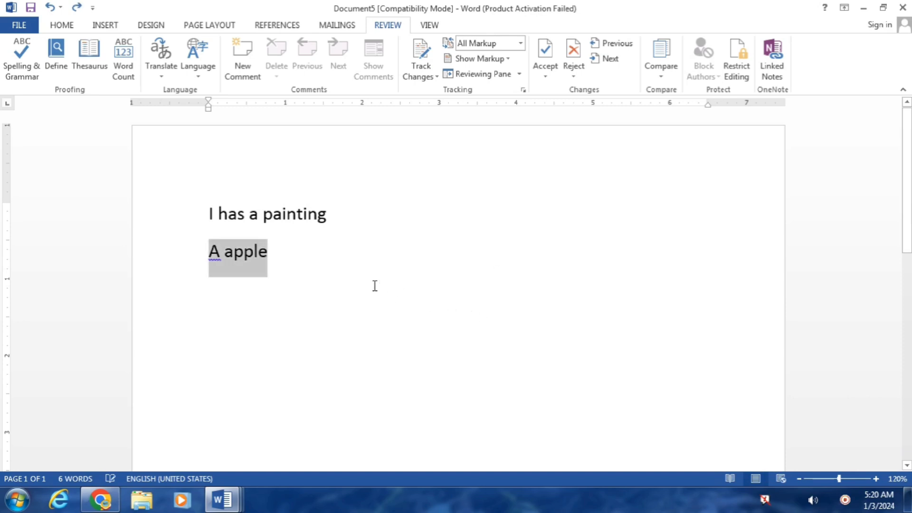
key(ctrl+z)
click(270, 288)
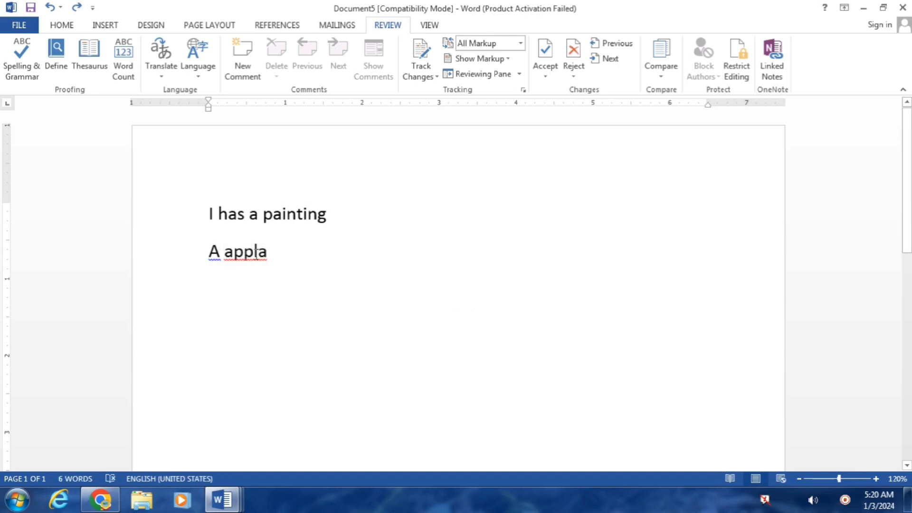
Correct 'appla' to 'apple' and 'A' to 'An' using right-click suggestions.
right_click(256, 251)
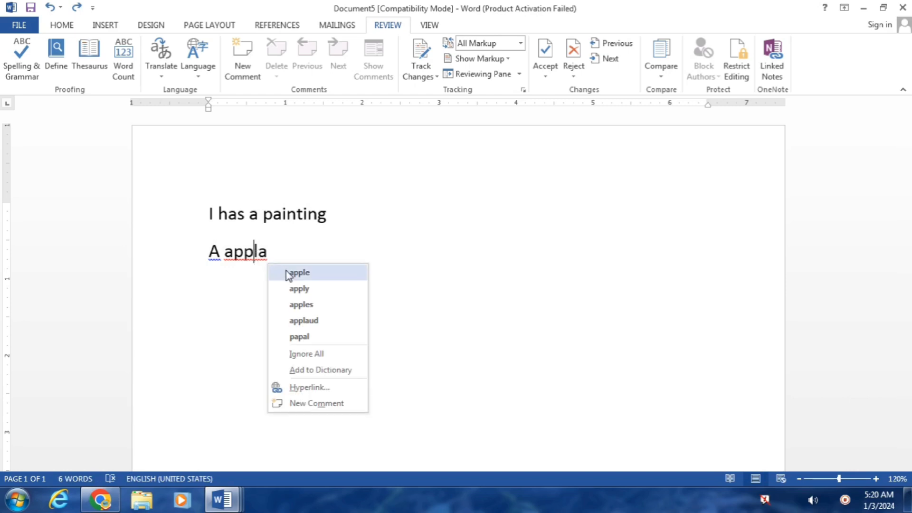
click(331, 275)
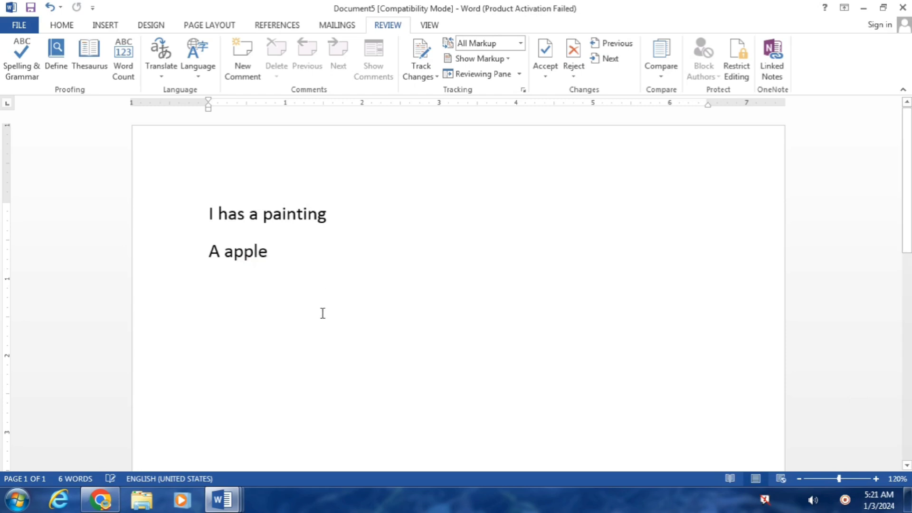
key(Return)
right_click(217, 263)
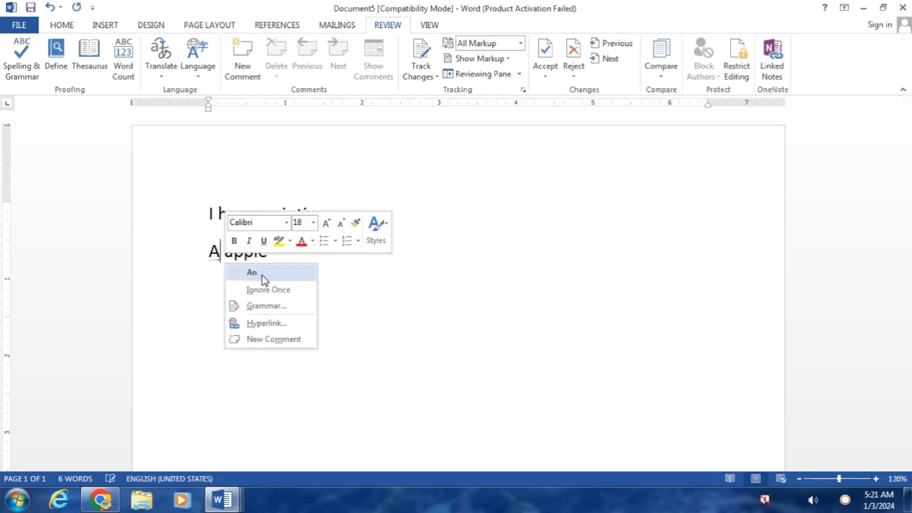
click(262, 275)
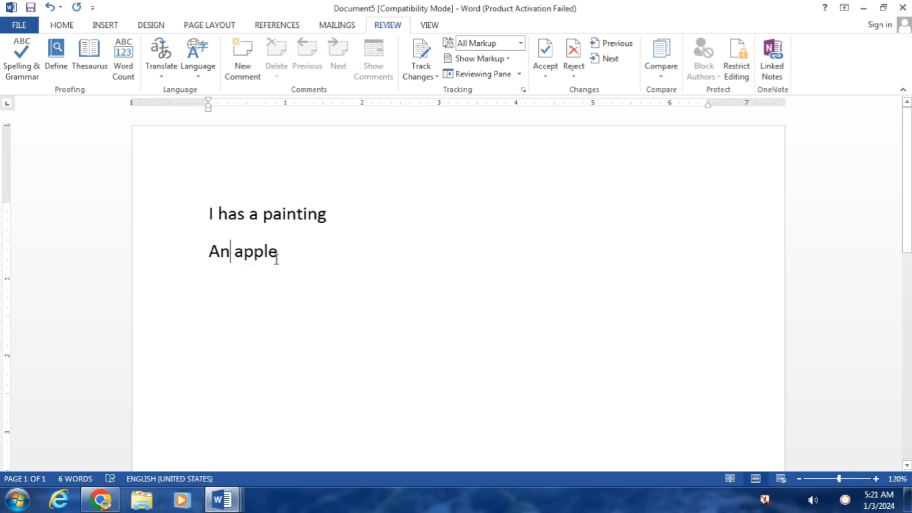
click(304, 257)
Type a first name on a new line, Ignore All its spelling flag, then select all text.
key(Return)
text(sh)
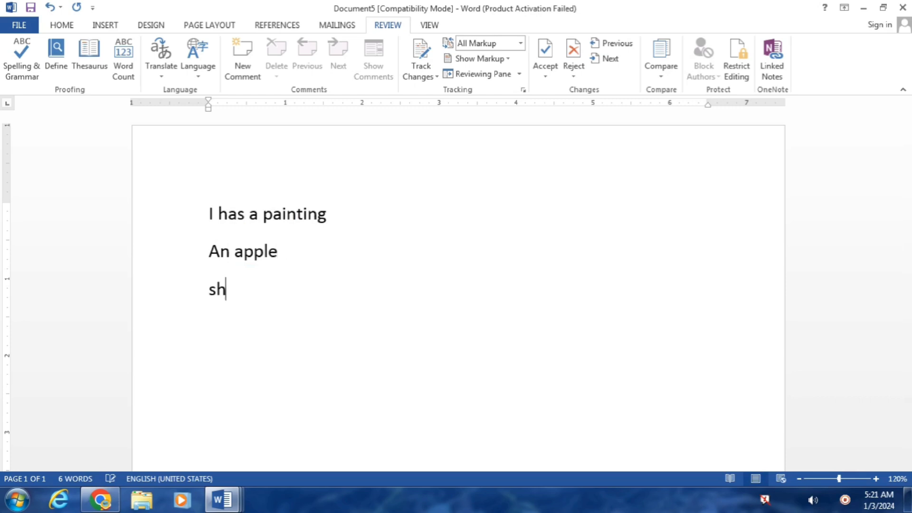
text(yam)
key(Return)
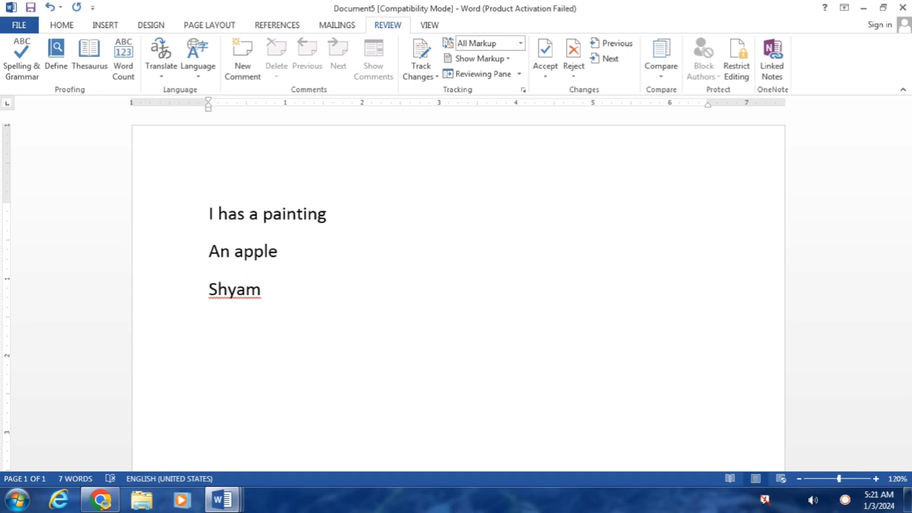
right_click(236, 290)
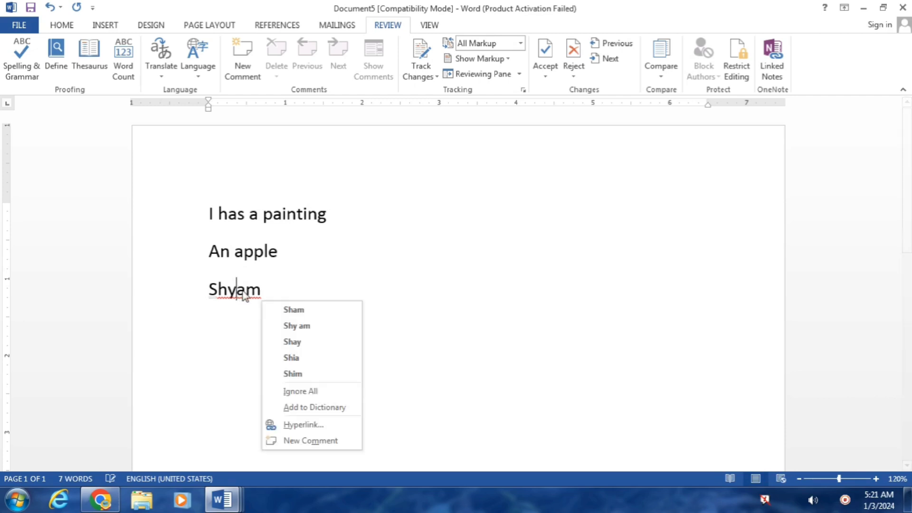
click(301, 391)
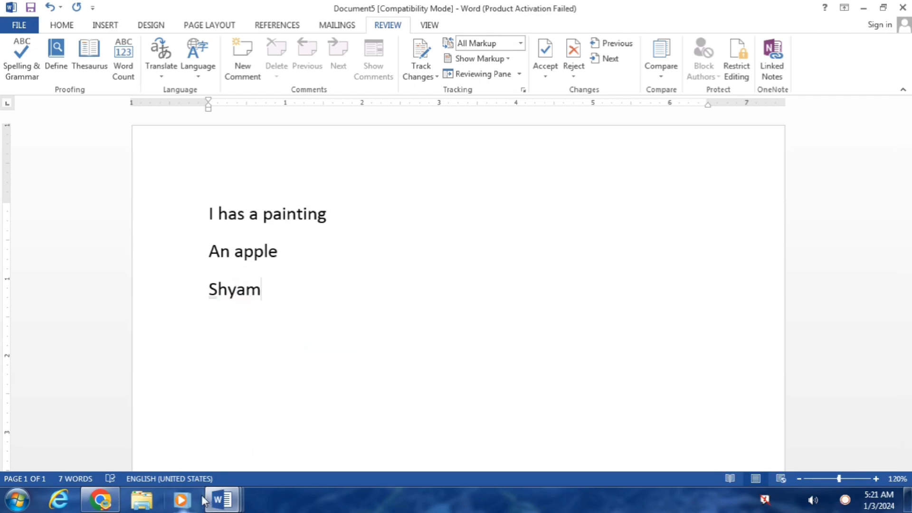
key(Return)
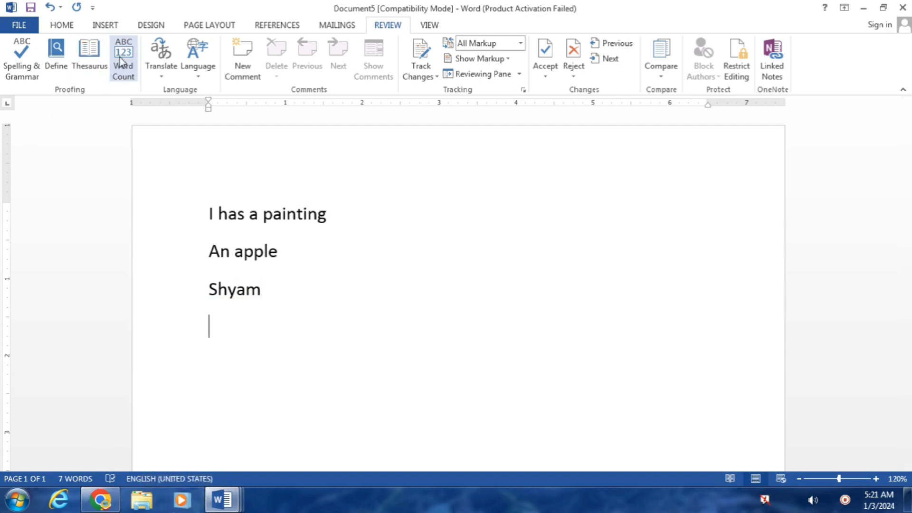
key(ctrl+a)
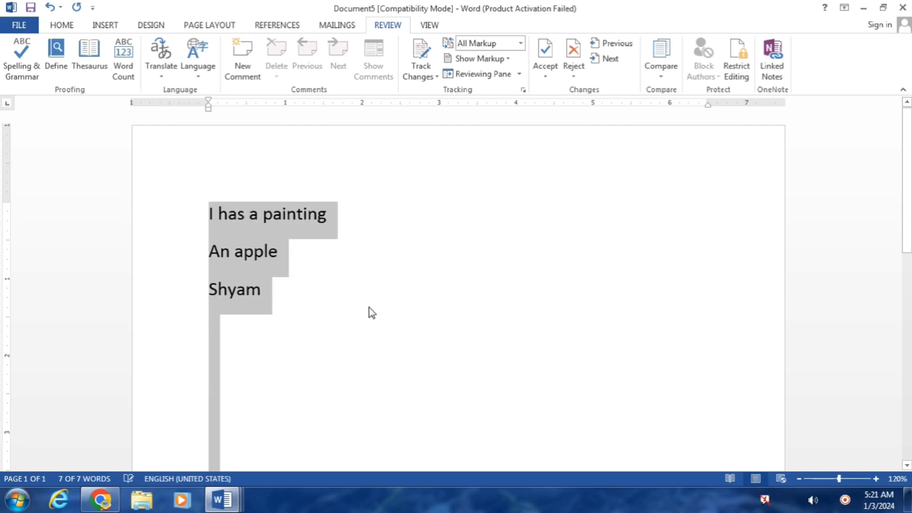
Replace all text with 'My name is' plus a surname, enlarged two font sizes.
key(Delete)
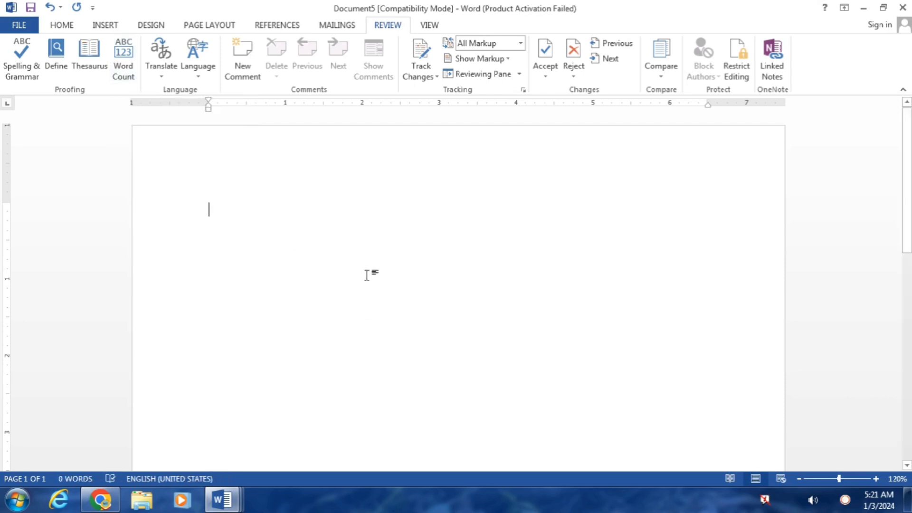
text(My name is s)
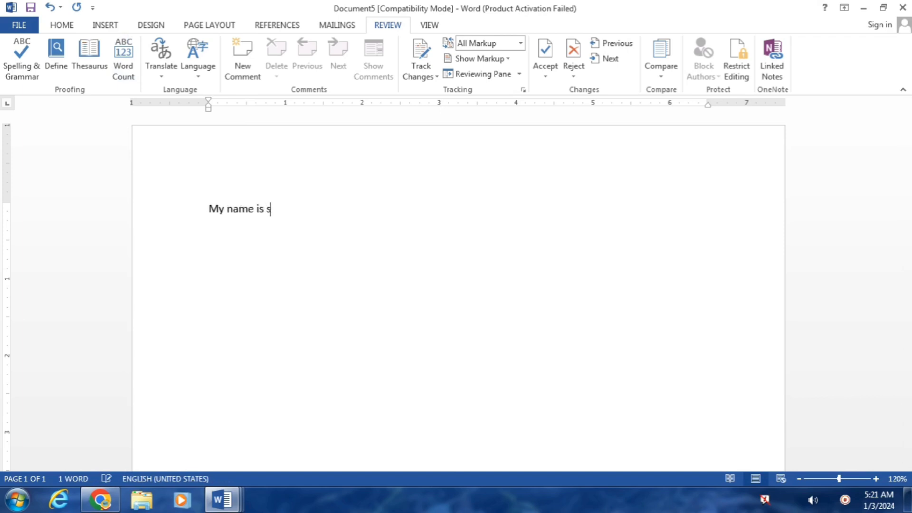
text(ingh)
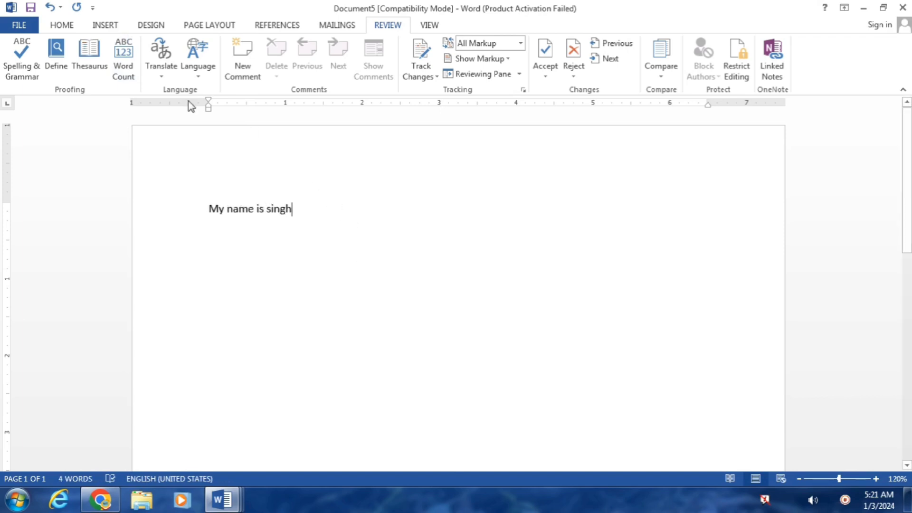
drag(342, 209, 109, 223)
key(ctrl+shift+greater)
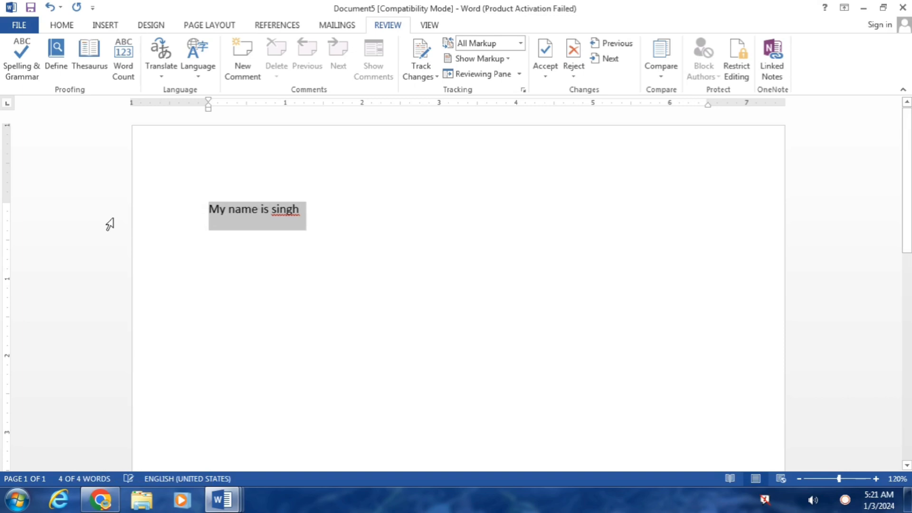
key(ctrl+shift+greater)
key(ctrl+shift+greater)
key(ctrl+shift+greater)
click(349, 227)
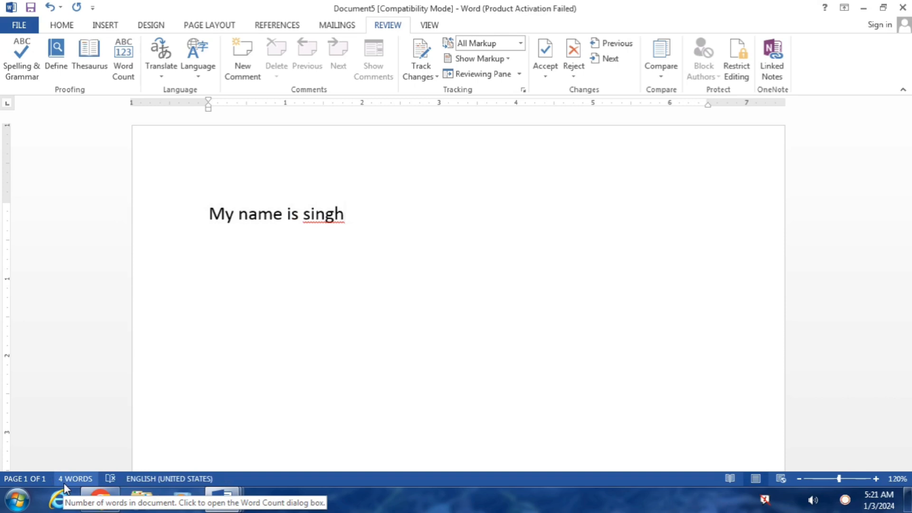
Review Word Count (4 words, 16 characters with spaces), then delete the sentence.
click(119, 55)
drag(604, 151, 451, 170)
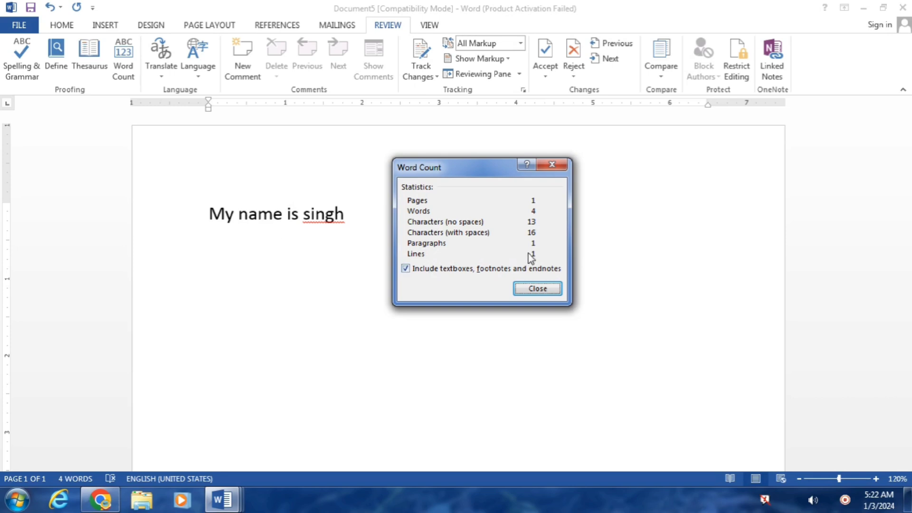
click(544, 288)
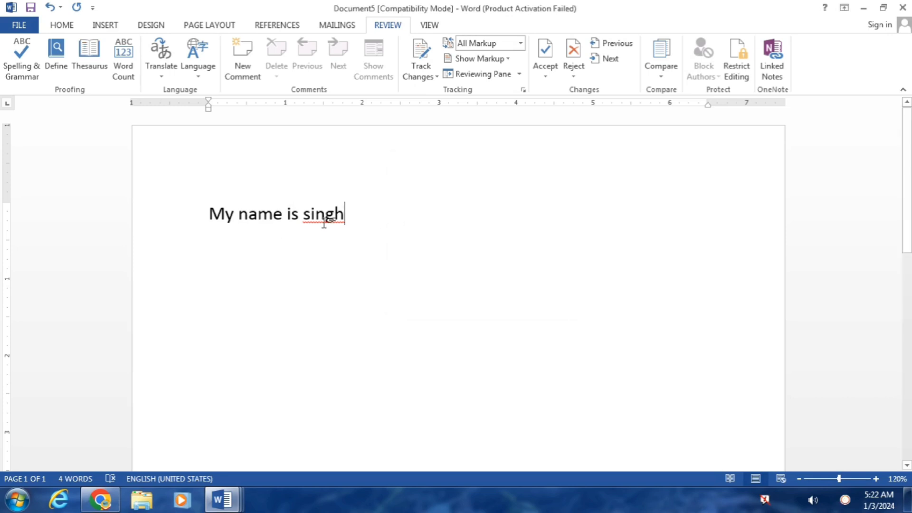
click(110, 228)
key(BackSpace)
Generate five paragraphs with =rand() and view Word Count showing 239 words.
text(=)
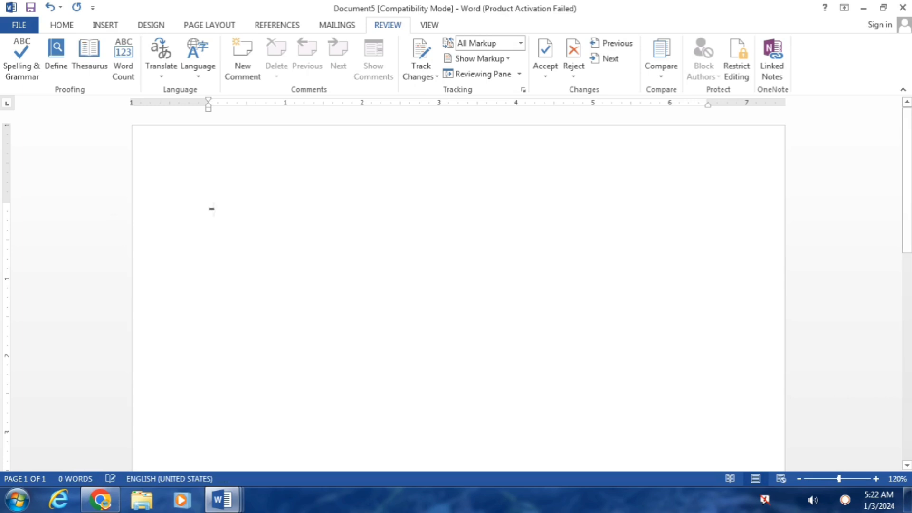
text(rand())
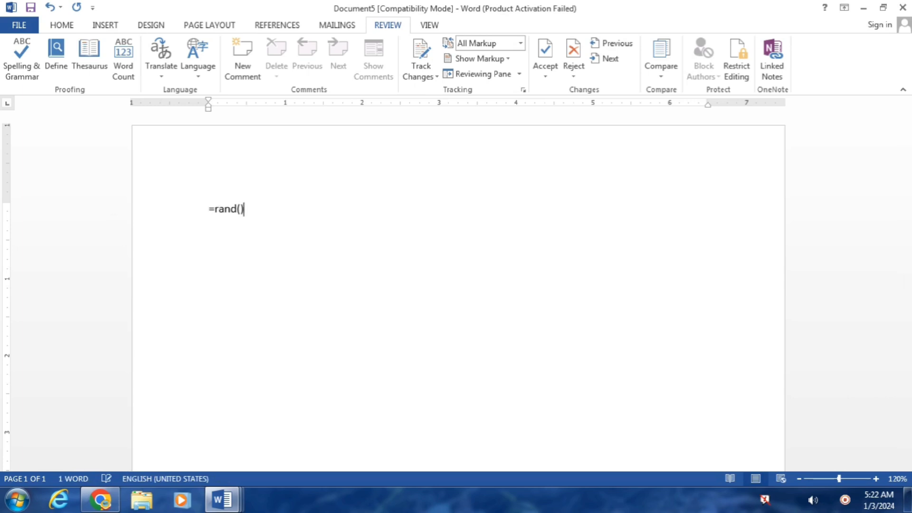
key(Return)
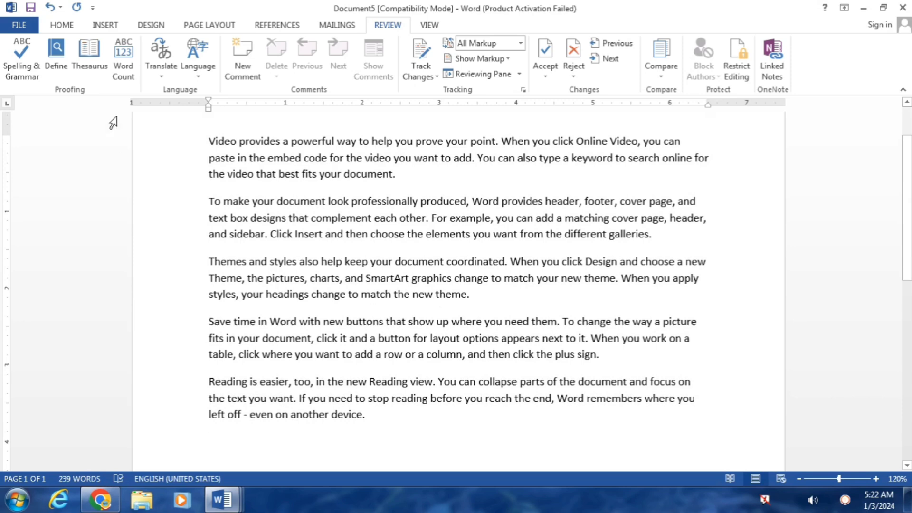
click(127, 59)
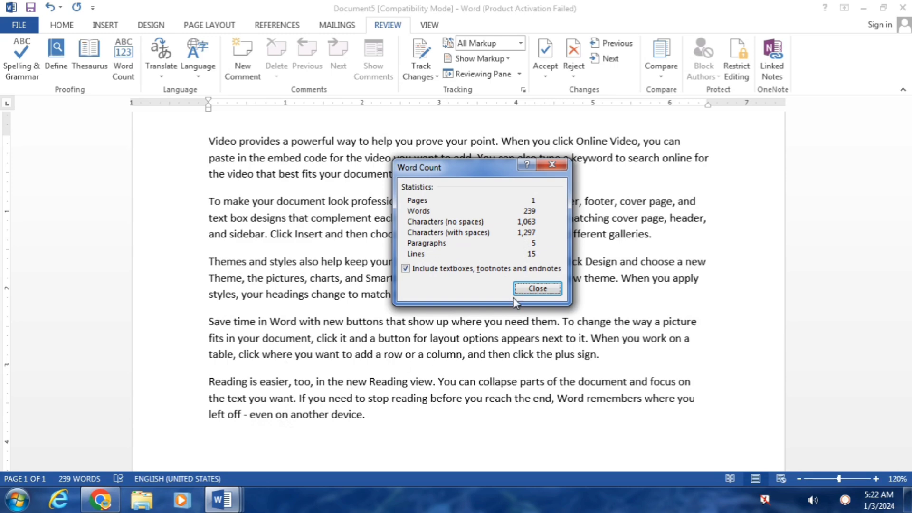
Close the Word Count box and add a 'Very good' comment on 'document.'.
click(536, 289)
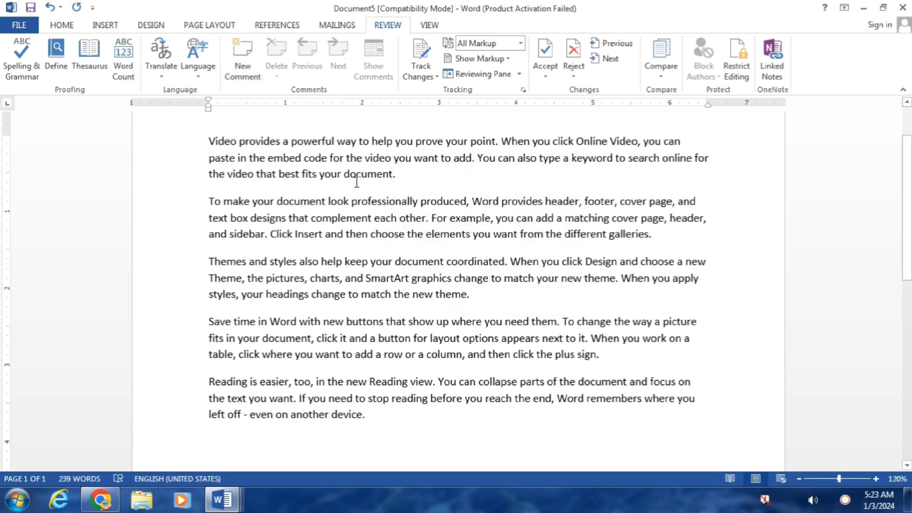
drag(398, 176, 346, 175)
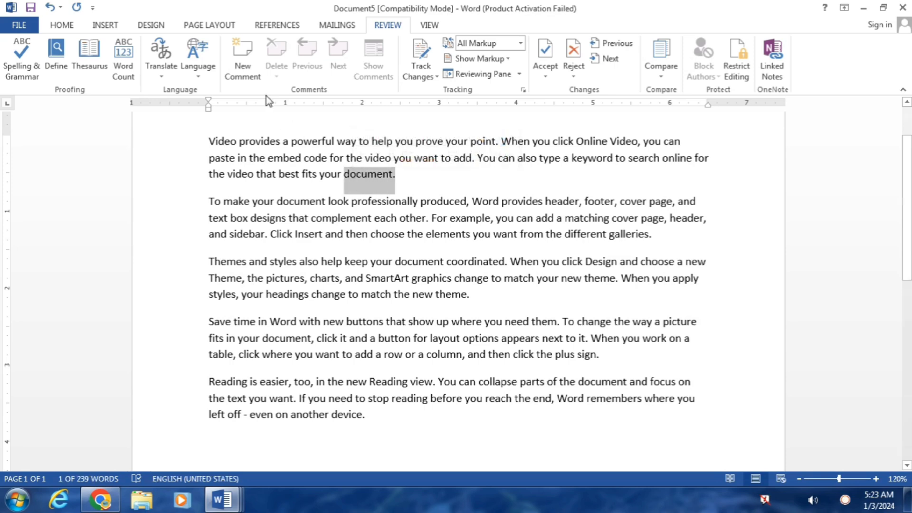
click(243, 58)
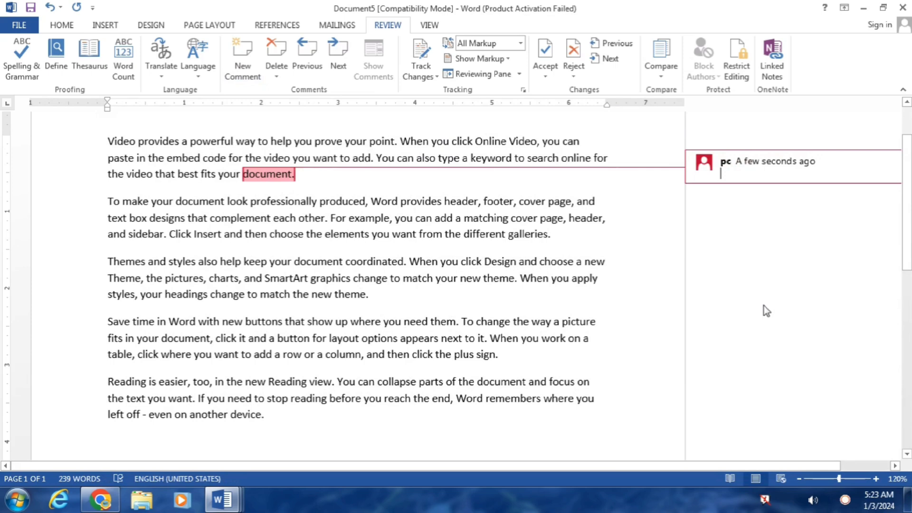
text(very goo)
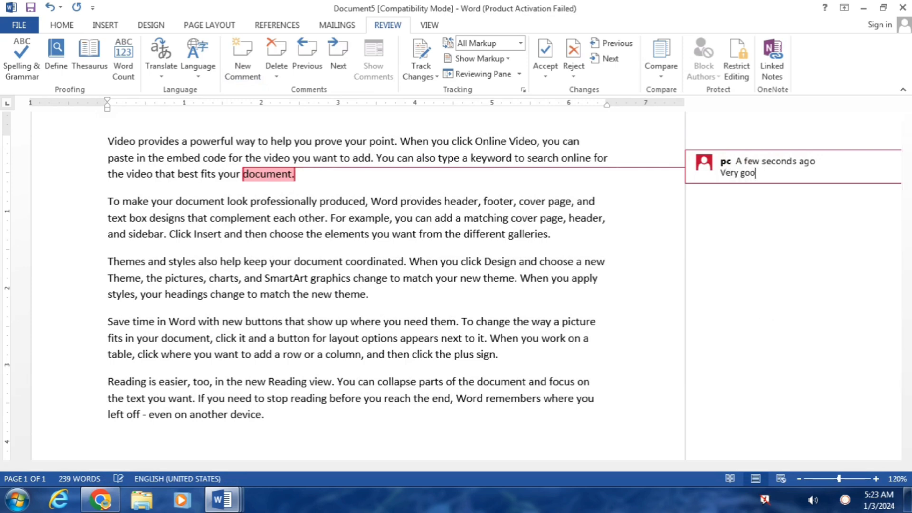
text(d)
click(285, 236)
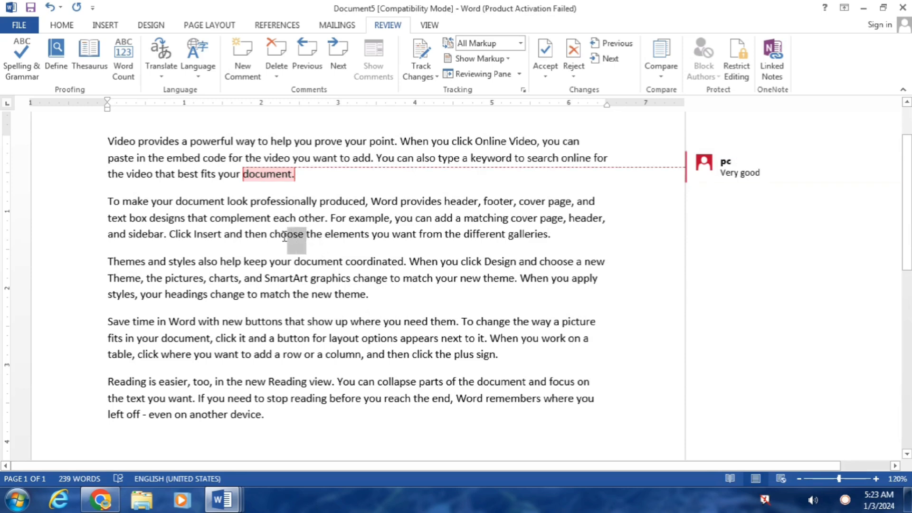
Add a comment reading 'good' on the word 'choose' in the second paragraph.
drag(285, 236, 269, 237)
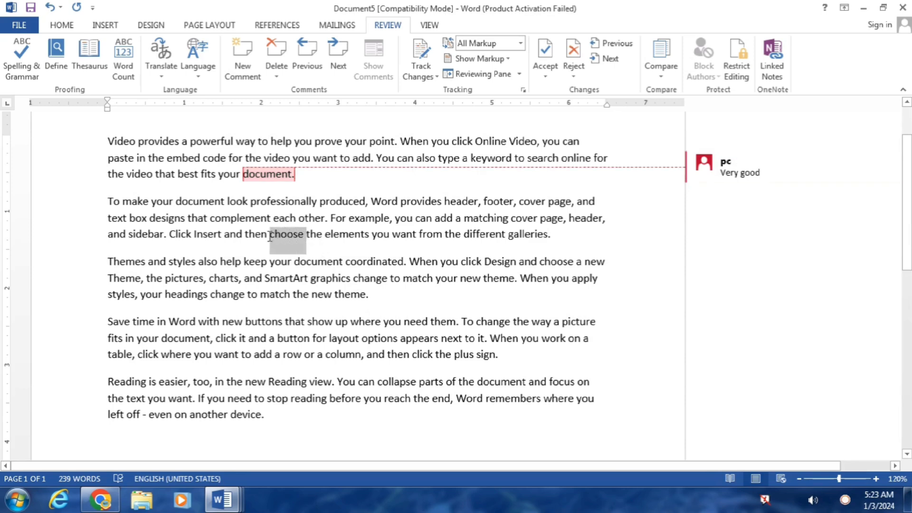
click(241, 66)
text(ood)
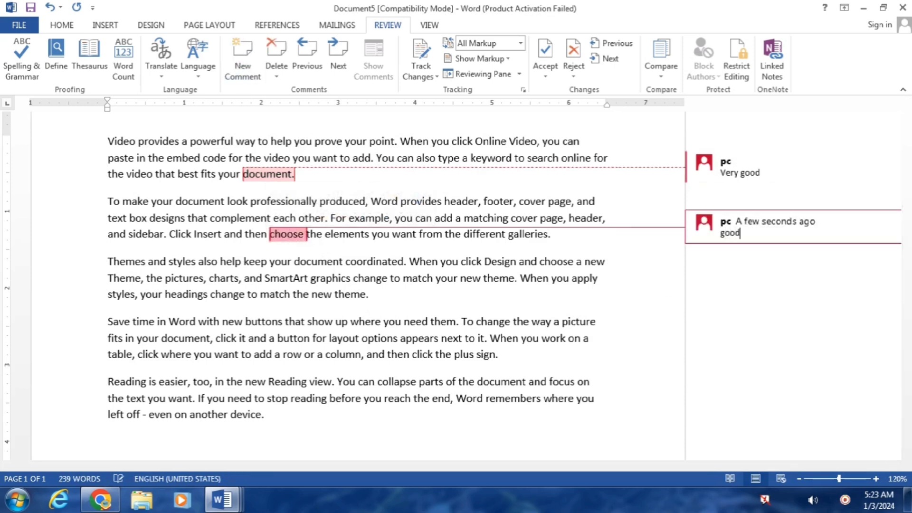
click(384, 321)
Add a comment reading 'hello' on the word 'where' in the fourth paragraph.
drag(384, 321, 350, 324)
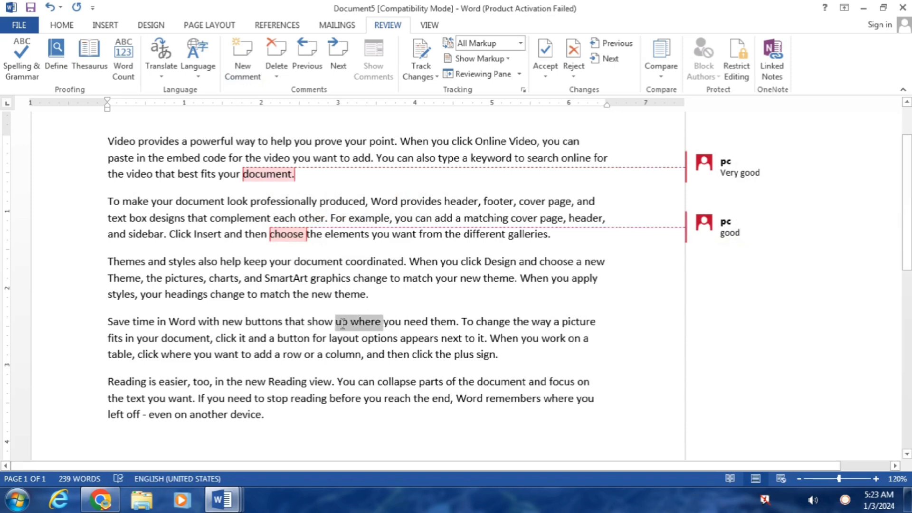
click(243, 76)
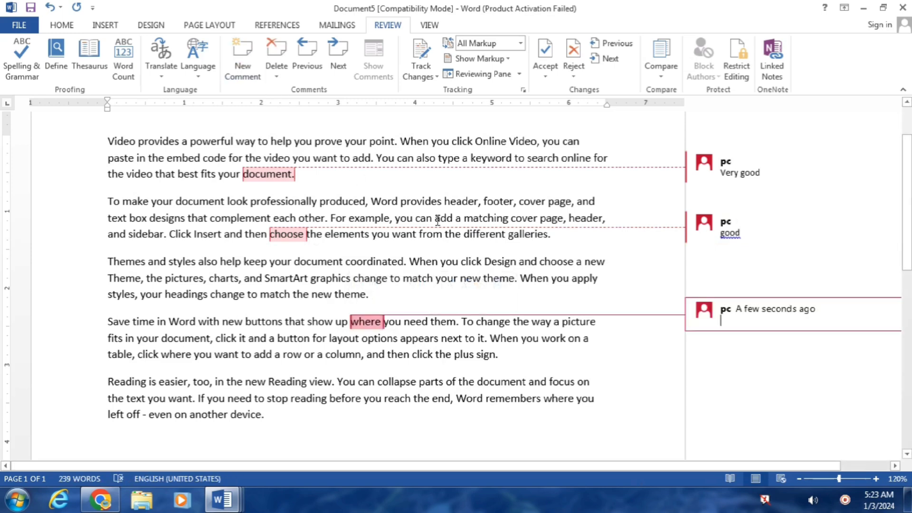
text(hello)
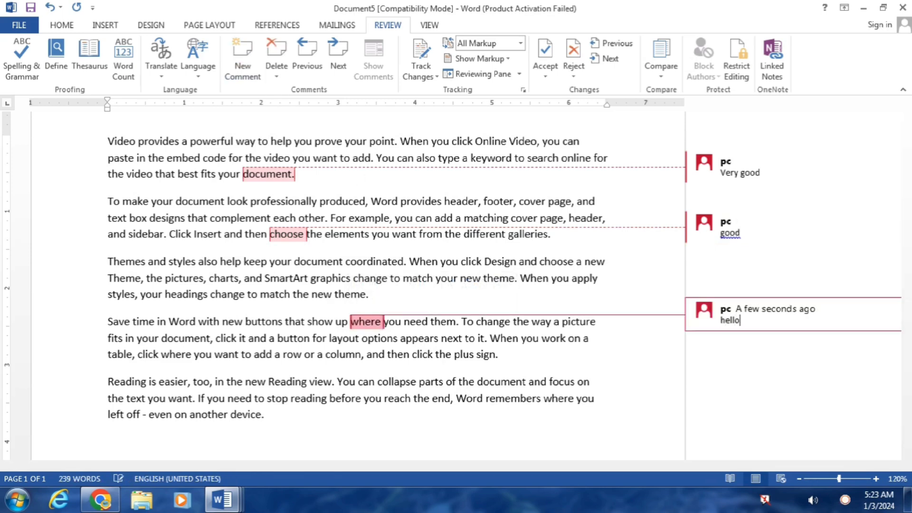
click(417, 352)
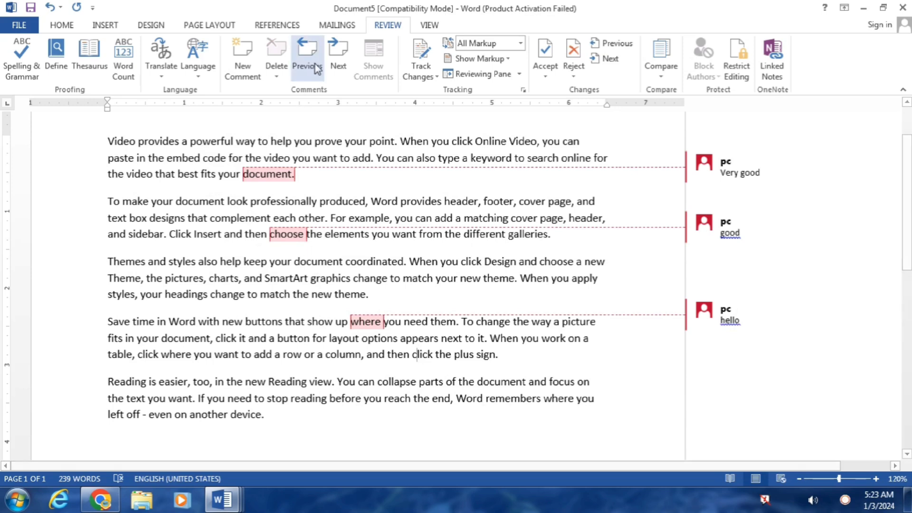
click(337, 62)
click(337, 62)
click(336, 62)
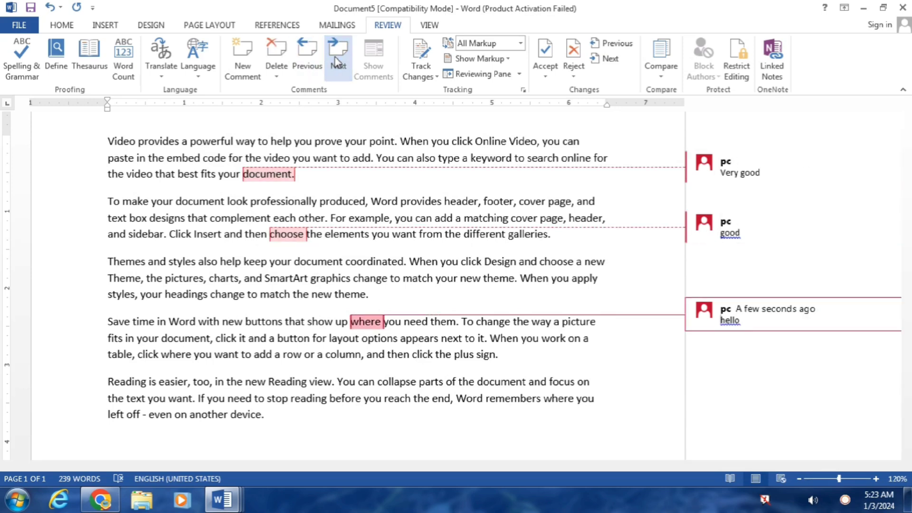
click(305, 59)
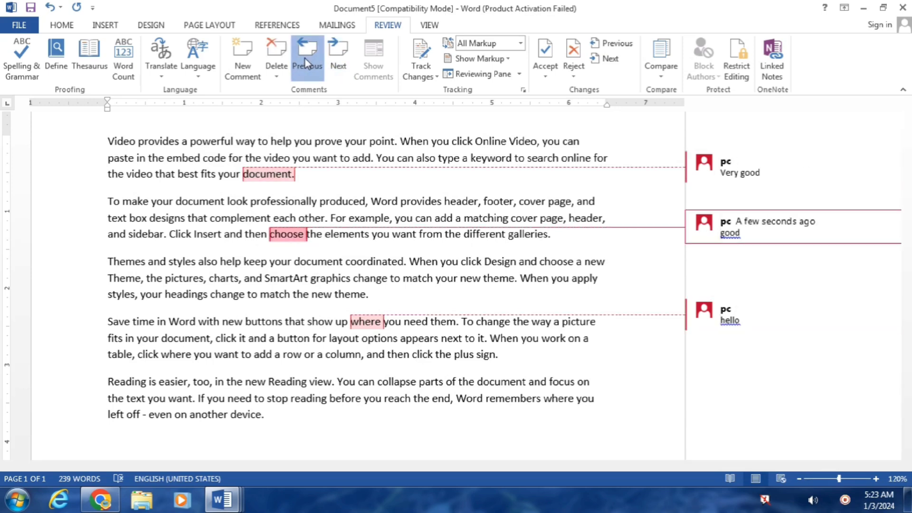
click(305, 59)
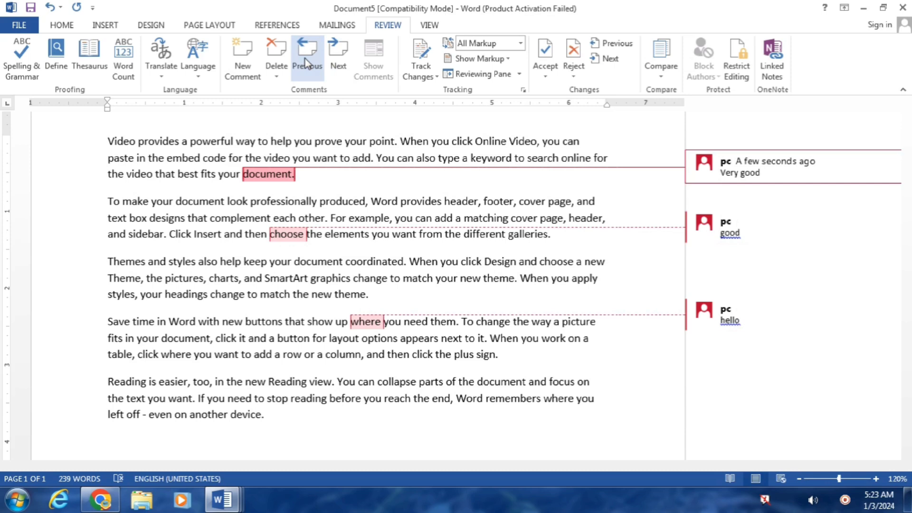
click(735, 326)
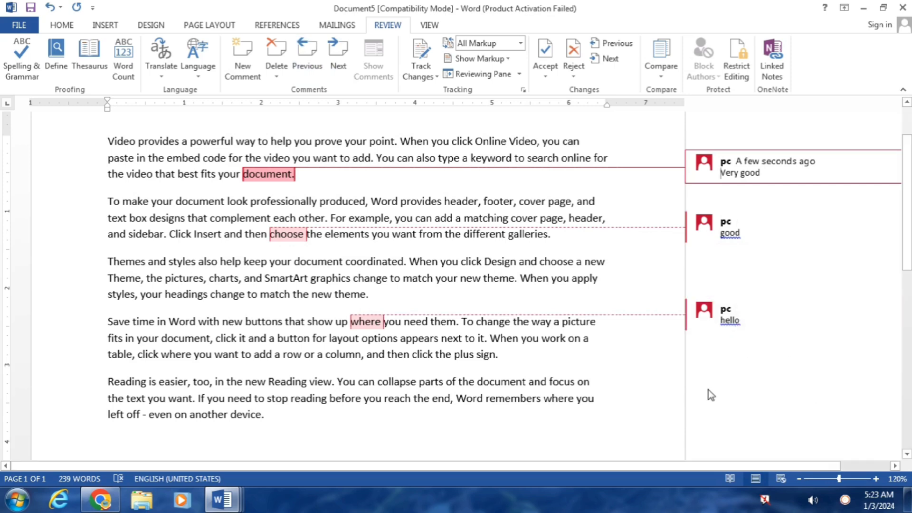
click(704, 329)
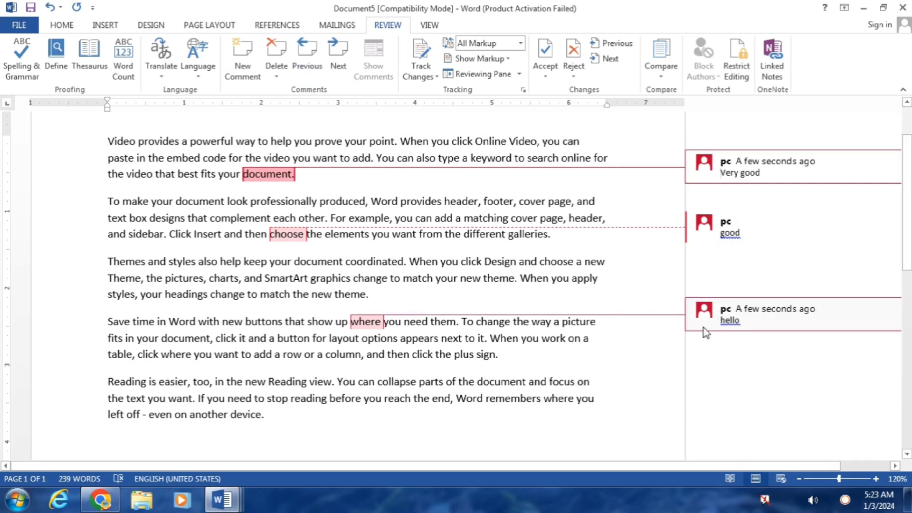
click(337, 67)
click(337, 66)
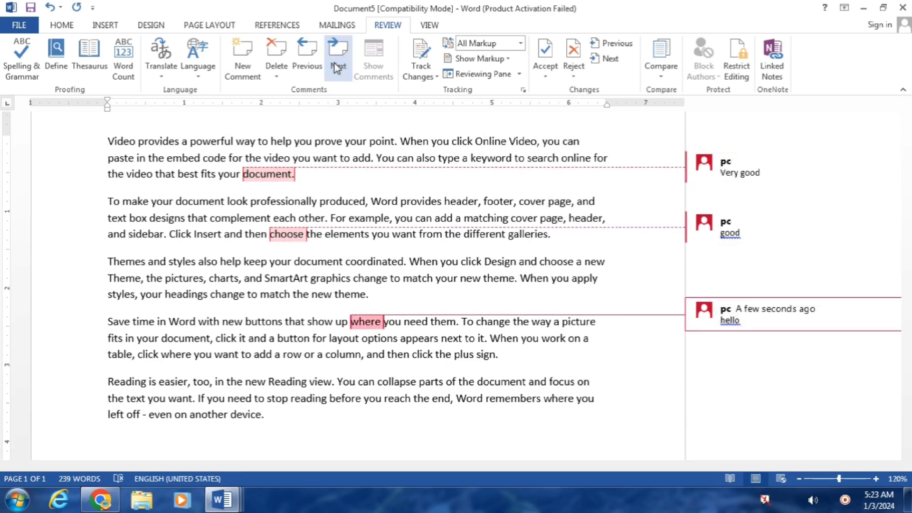
click(277, 52)
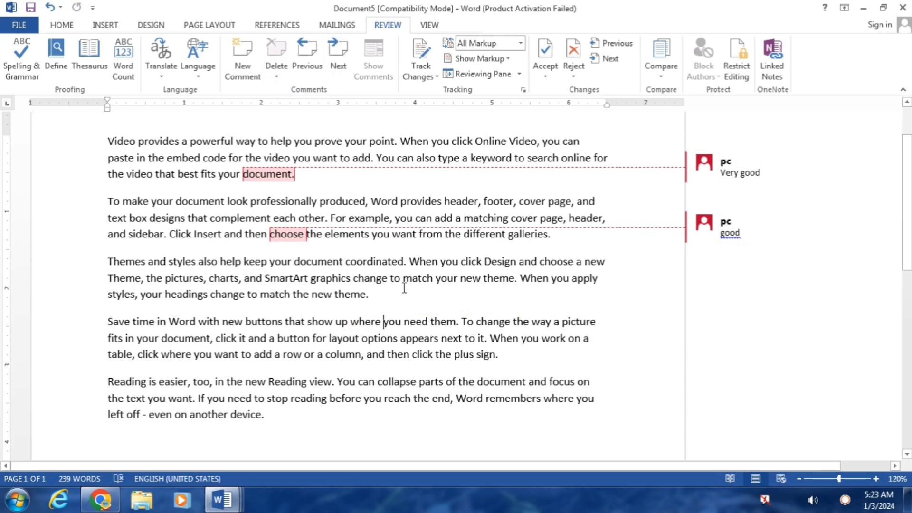
key(ctrl+z)
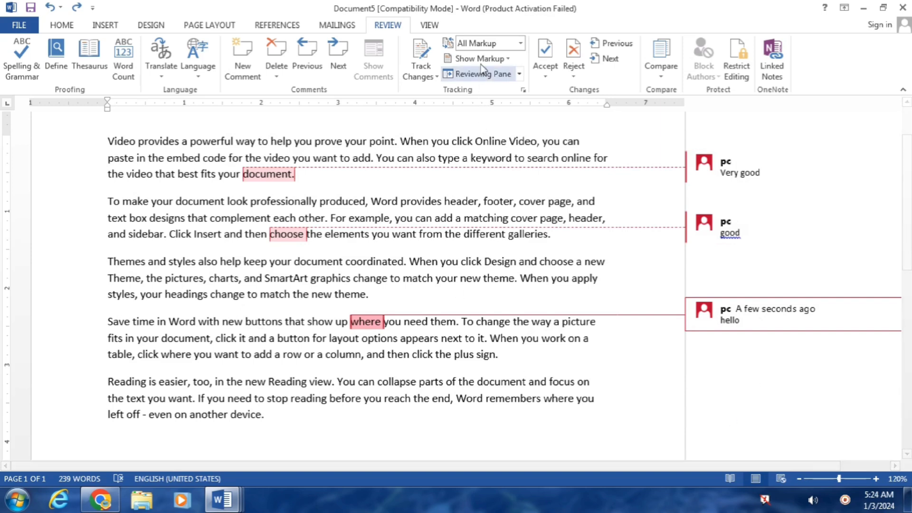
click(506, 62)
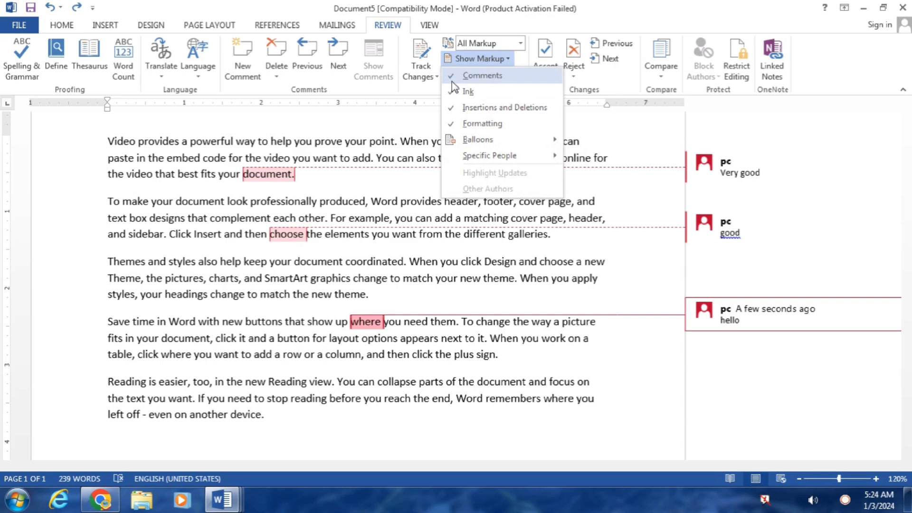
click(482, 75)
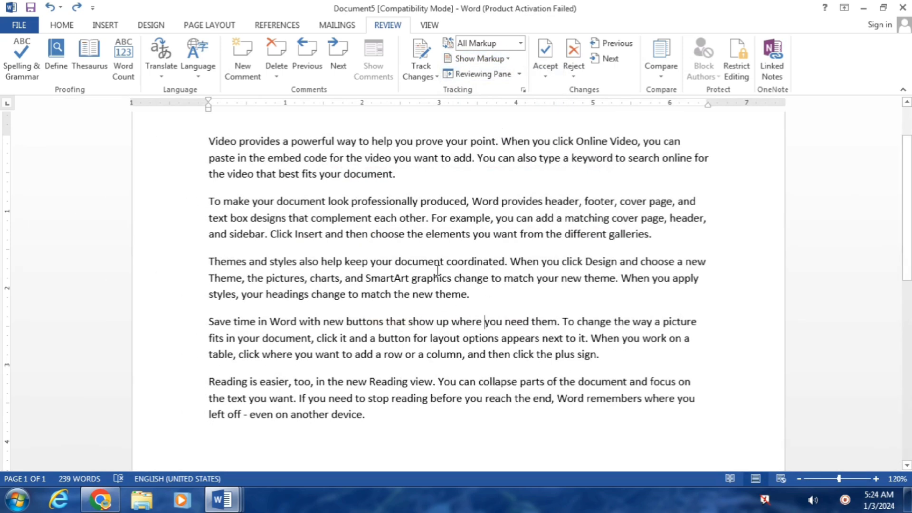
click(501, 61)
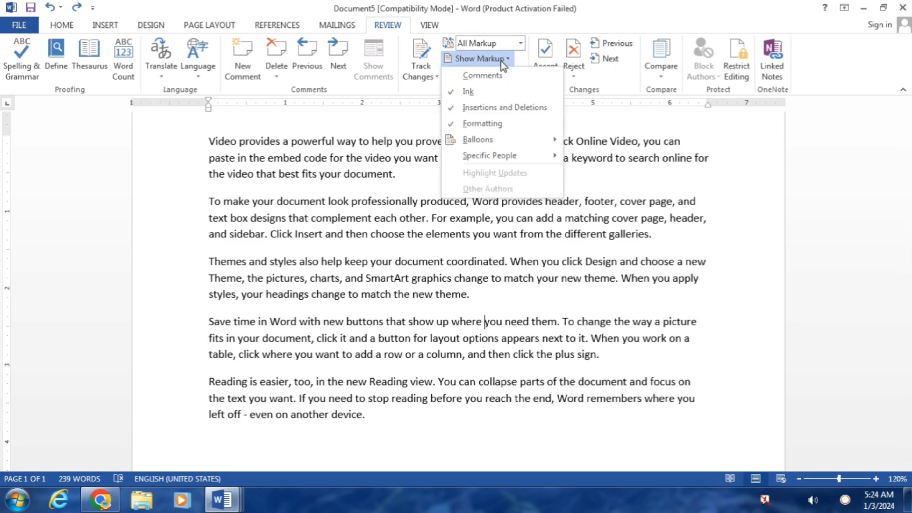
click(458, 77)
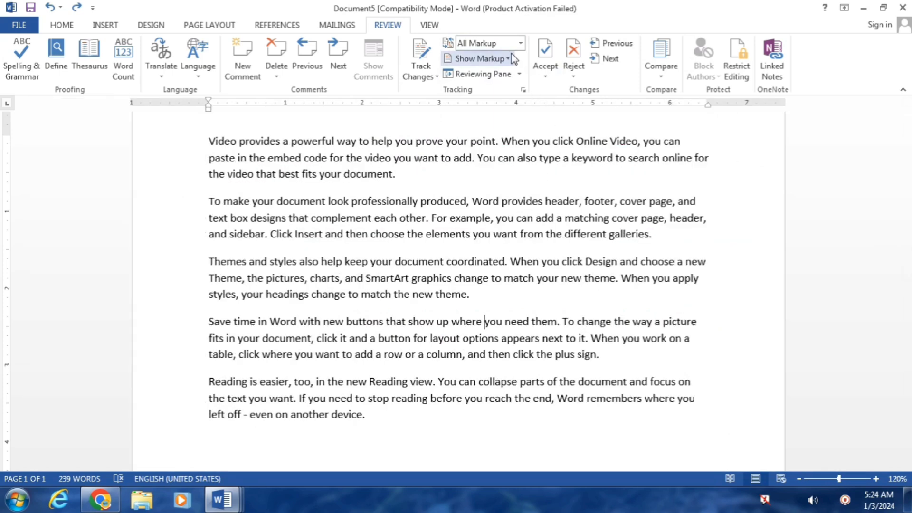
click(480, 58)
click(501, 75)
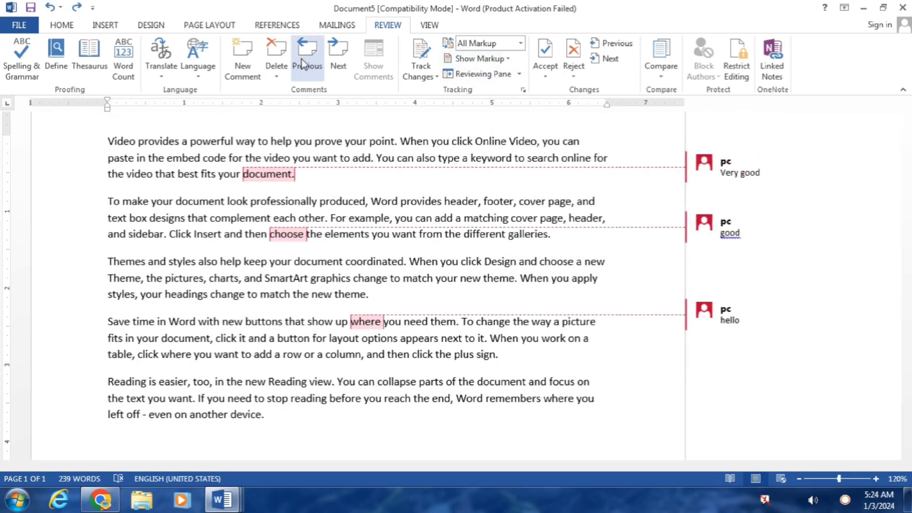
Delete the 'hello', 'good' and 'Very good' comments one after another.
click(331, 59)
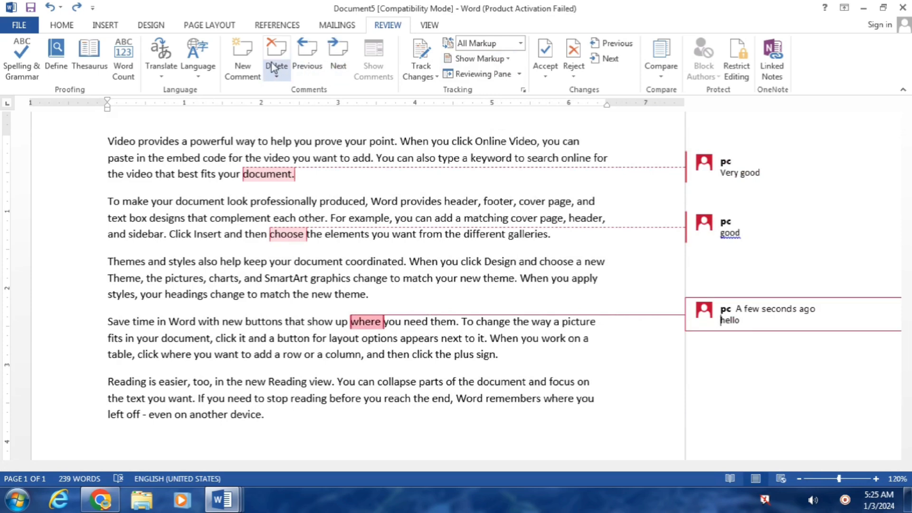
click(273, 55)
click(312, 60)
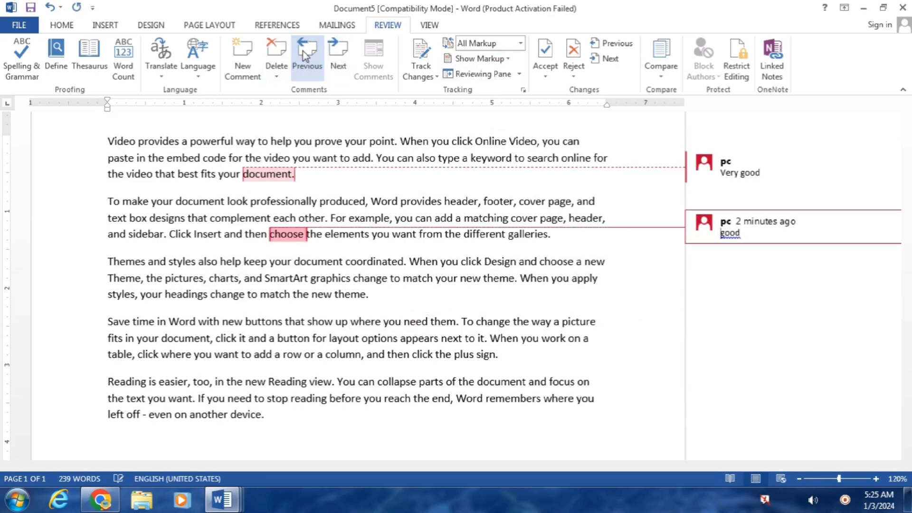
click(275, 56)
click(304, 56)
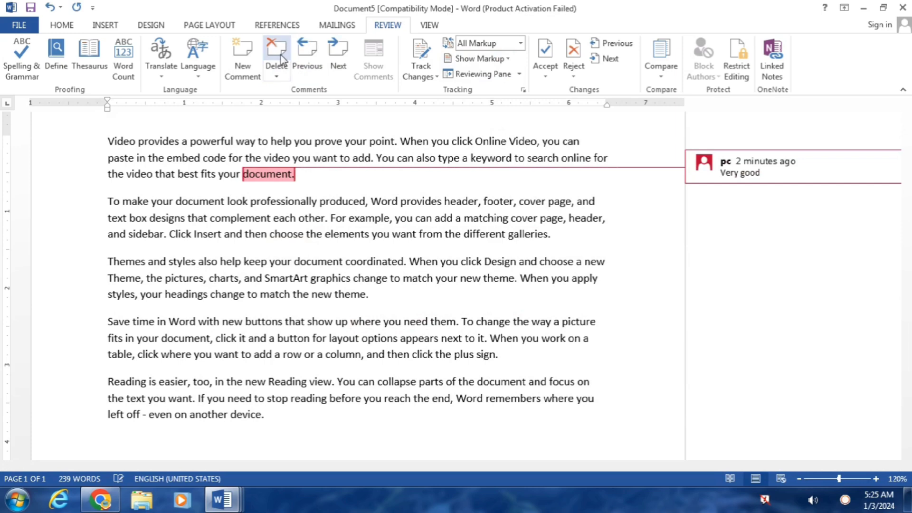
click(275, 56)
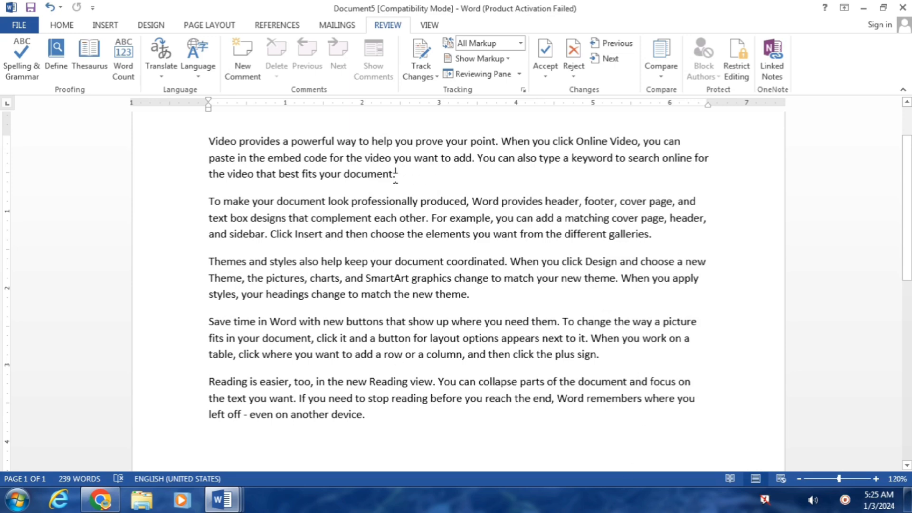
drag(396, 173, 344, 175)
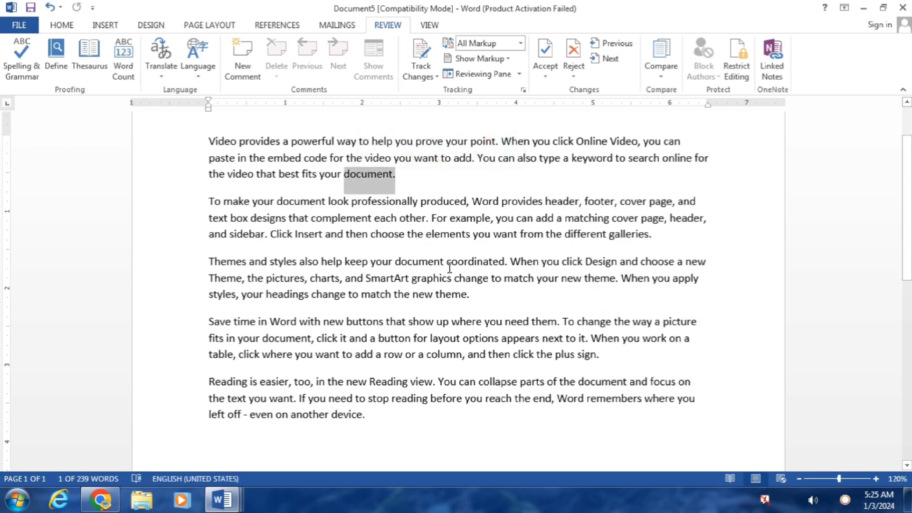
key(Delete)
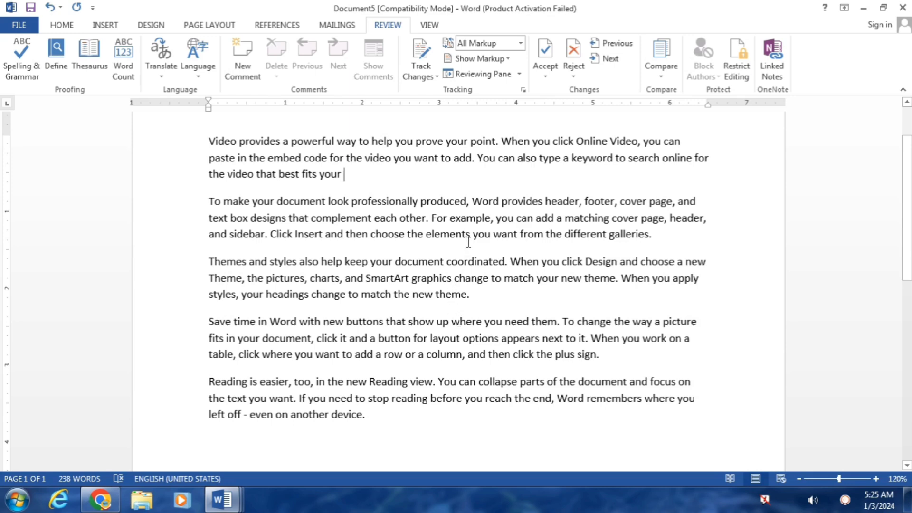
drag(449, 220, 430, 220)
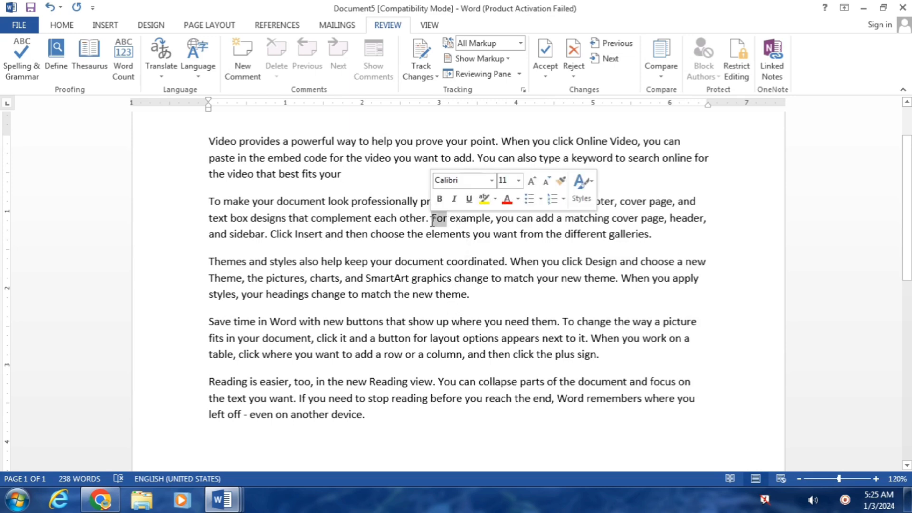
key(Delete)
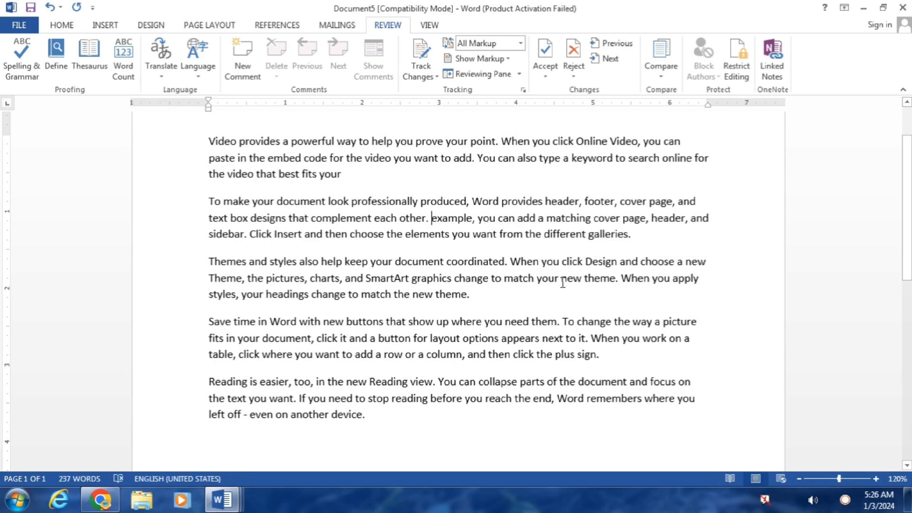
drag(452, 237, 406, 236)
key(ctrl+c)
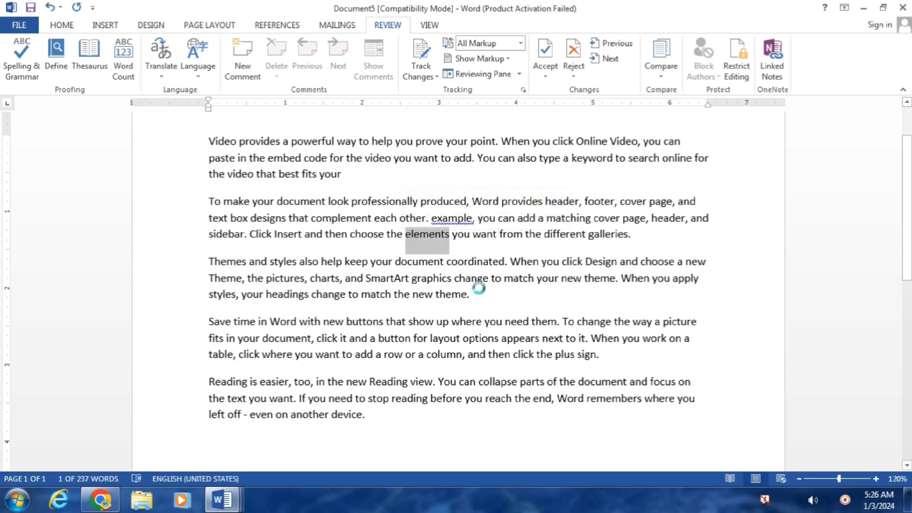
key(Delete)
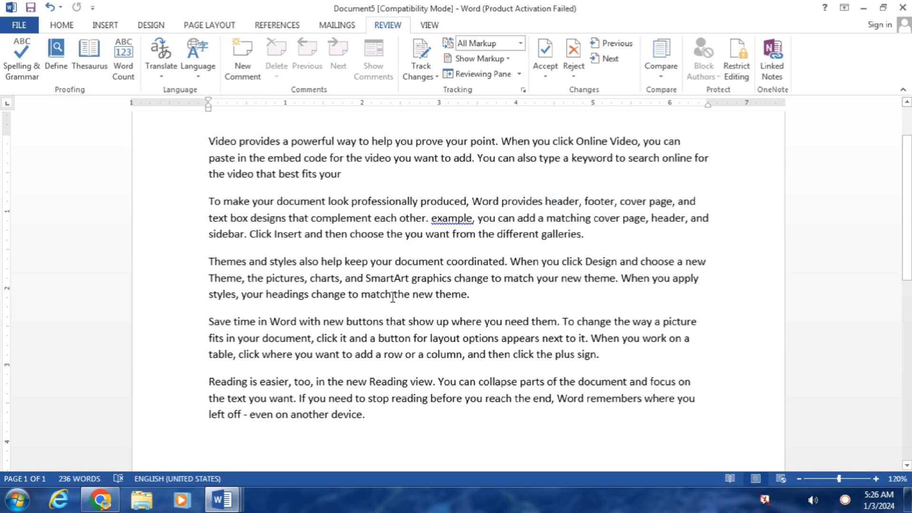
key(ctrl+v)
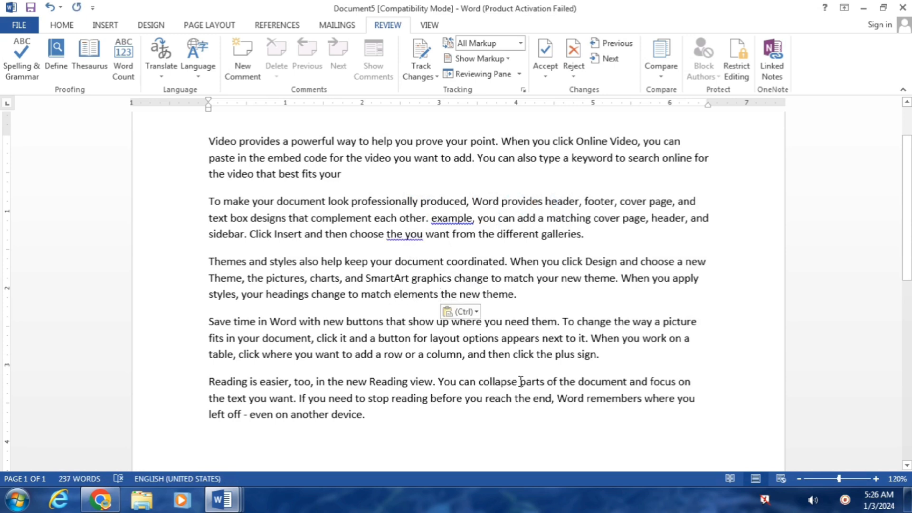
double_click(473, 383)
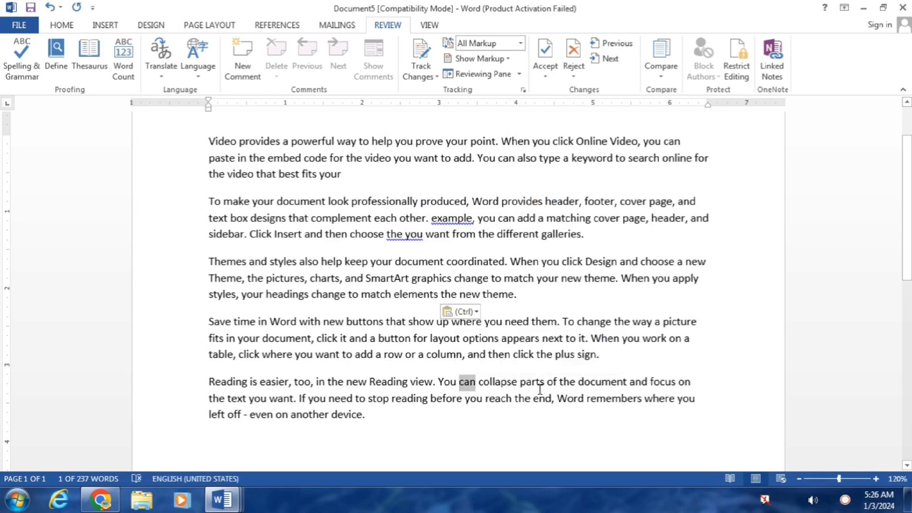
key(Delete)
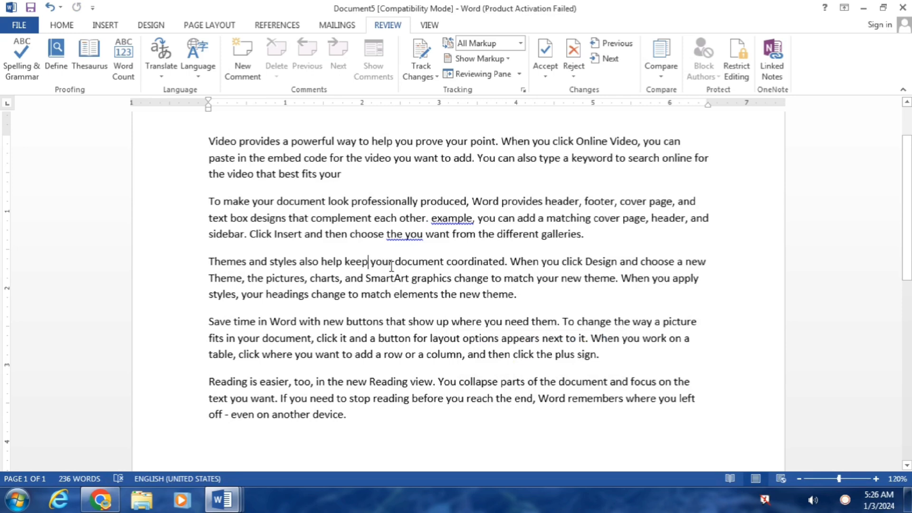
text(can)
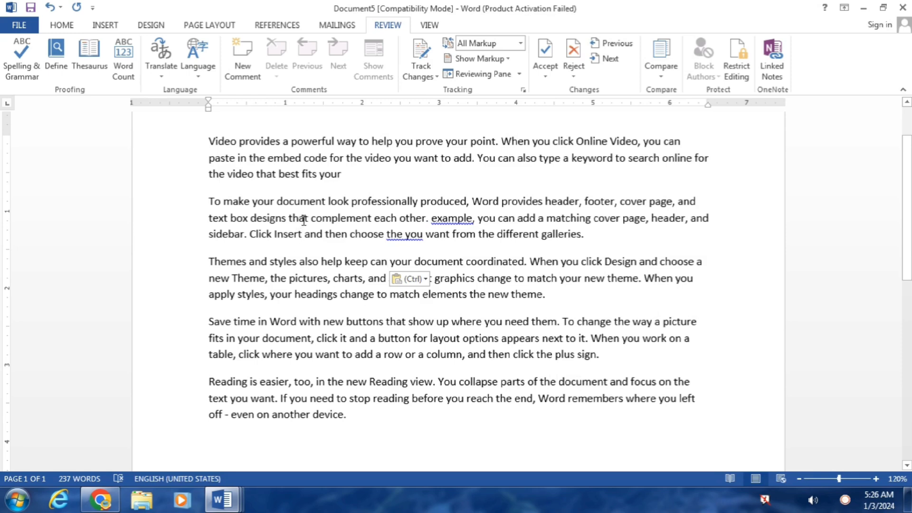
drag(309, 220, 287, 220)
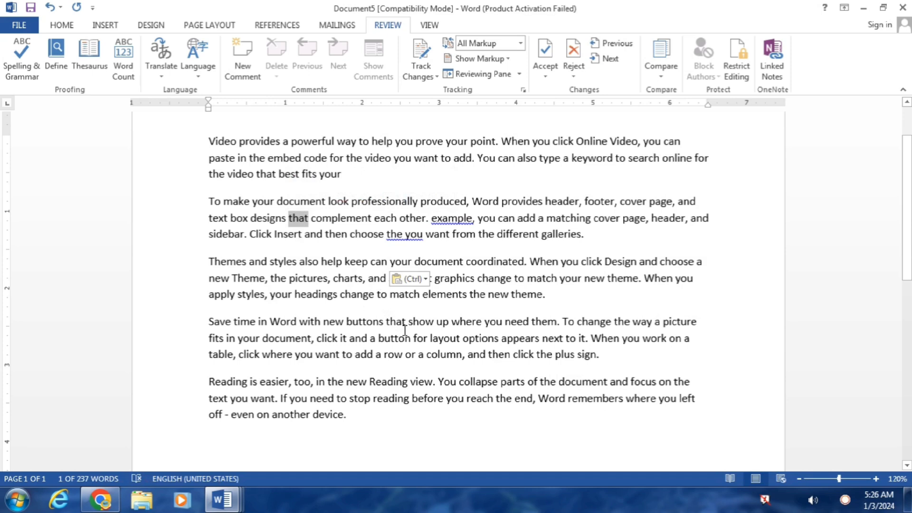
key(ctrl+shift+period)
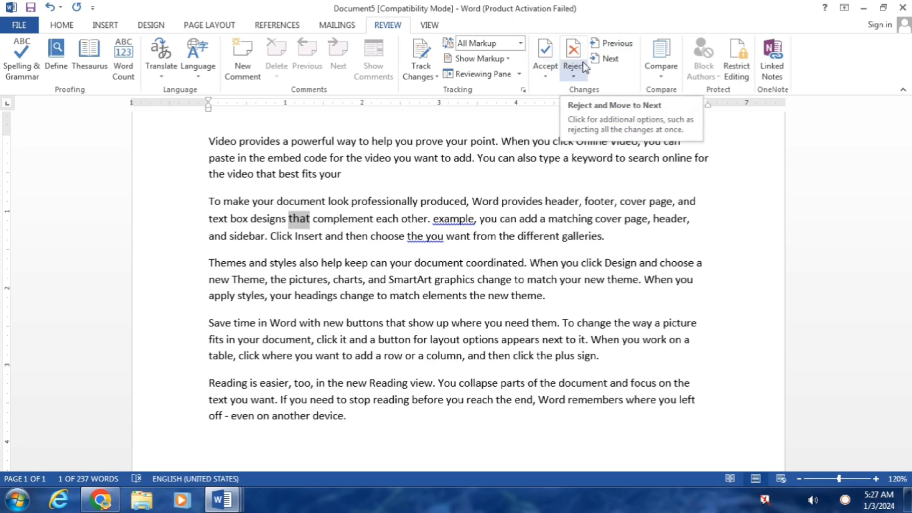
click(525, 279)
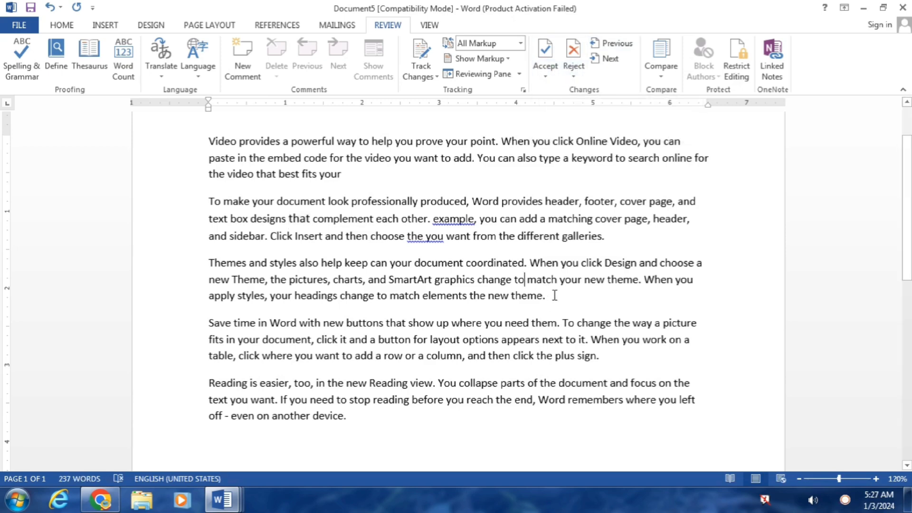
key(ctrl+z)
key(ctrl+z)
key(ctrl+z)
key(ctrl+z)
key(ctrl+z)
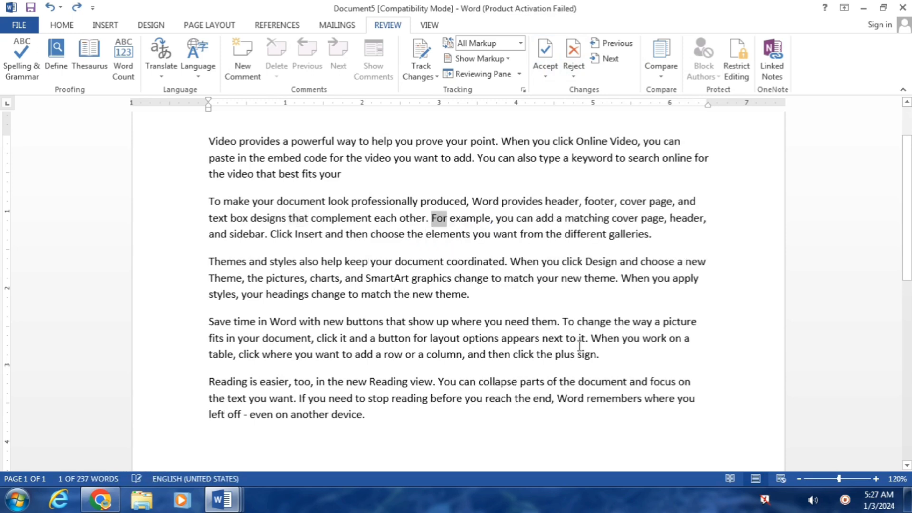
key(ctrl+z)
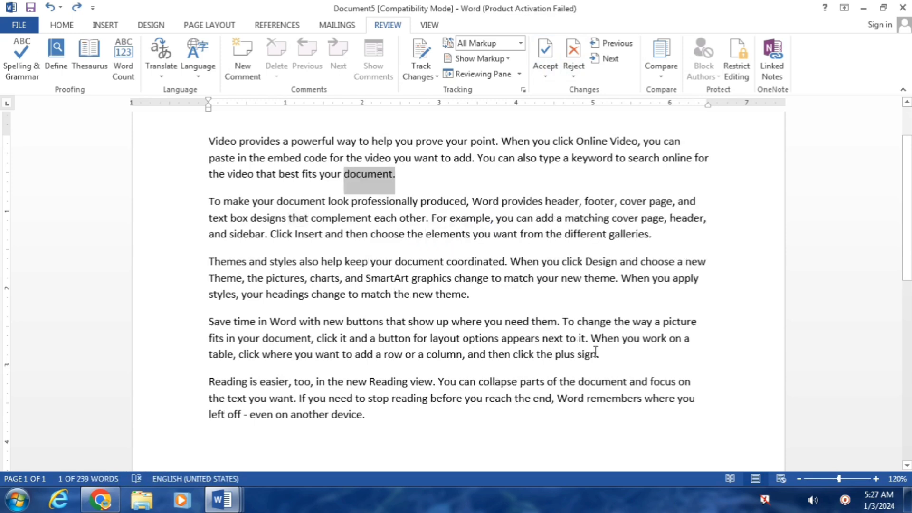
click(595, 352)
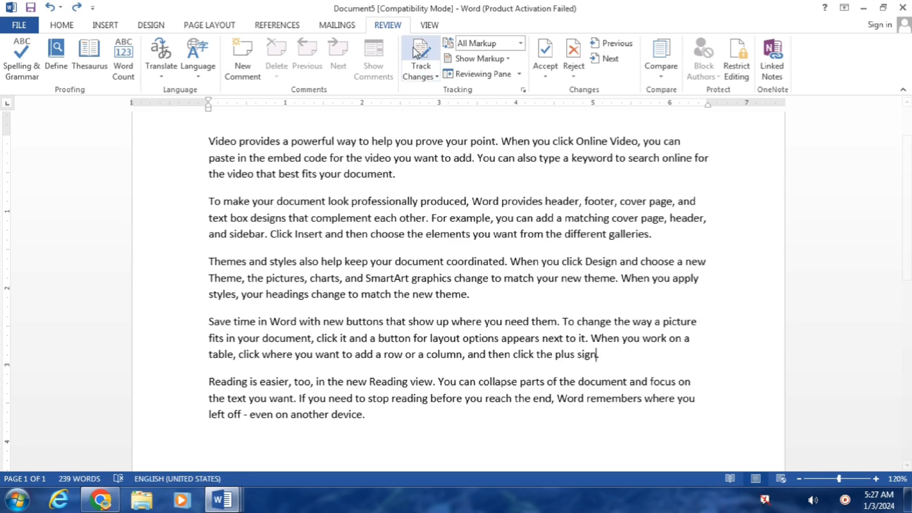
Turn on Track Changes and delete 'document.' from the first paragraph.
click(420, 56)
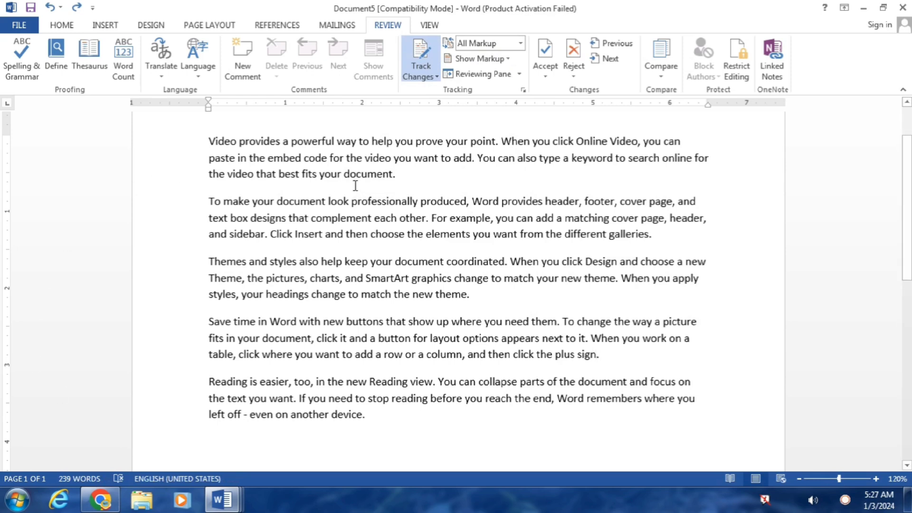
drag(397, 176, 344, 175)
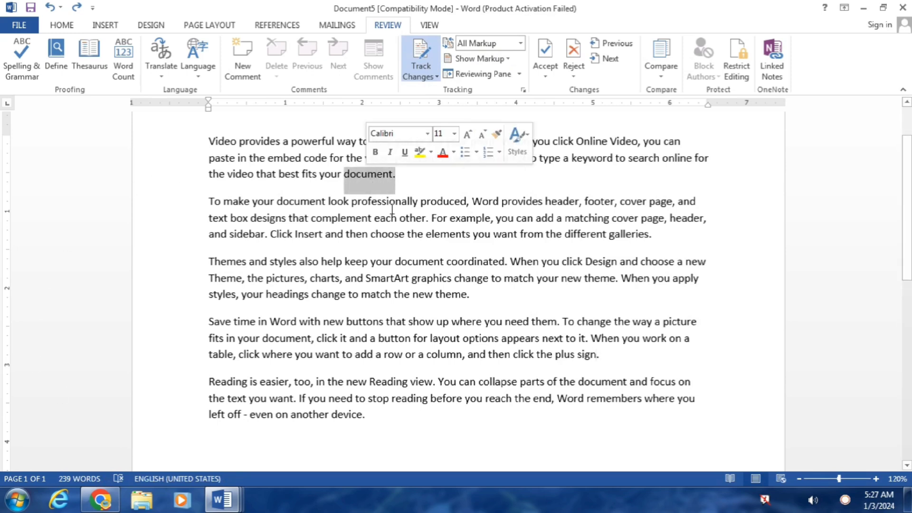
key(Delete)
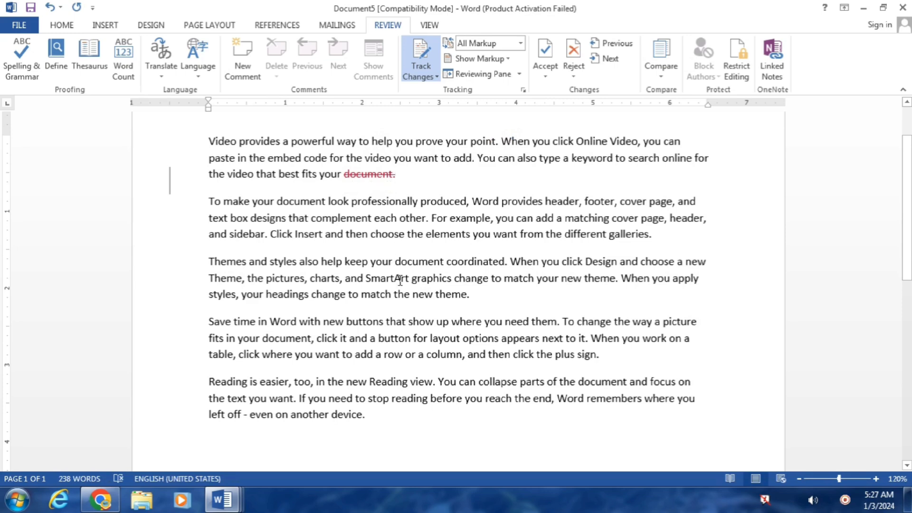
Move 'look' between 'then' and 'choose', and enlarge 'change' to 12 pt.
drag(352, 202, 326, 202)
key(ctrl+c)
key(Delete)
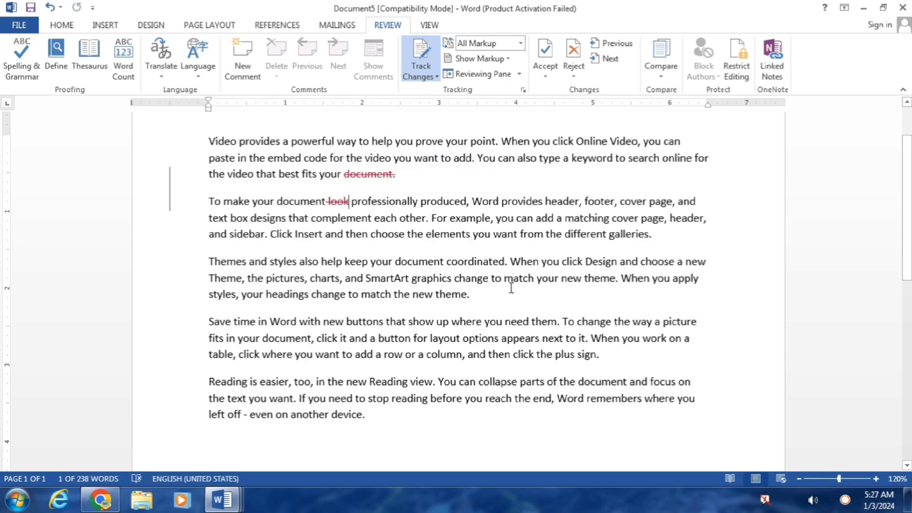
click(368, 234)
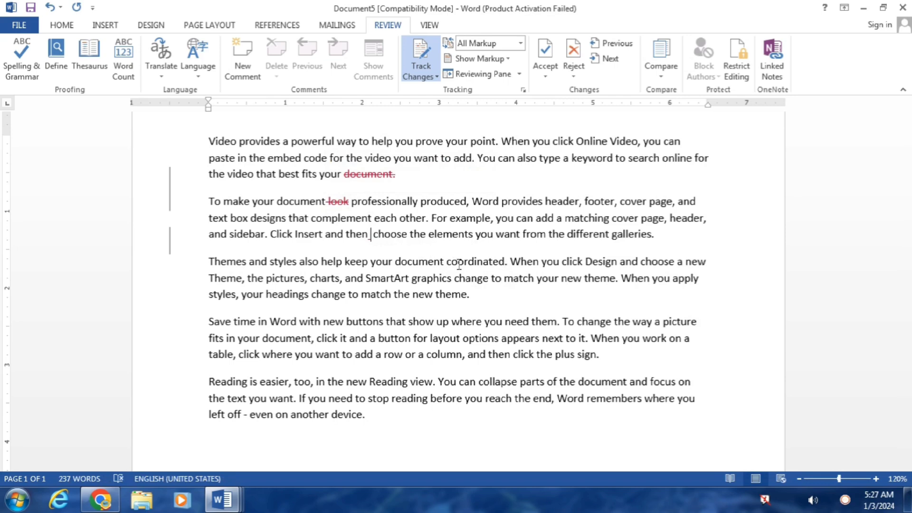
key(ctrl+v)
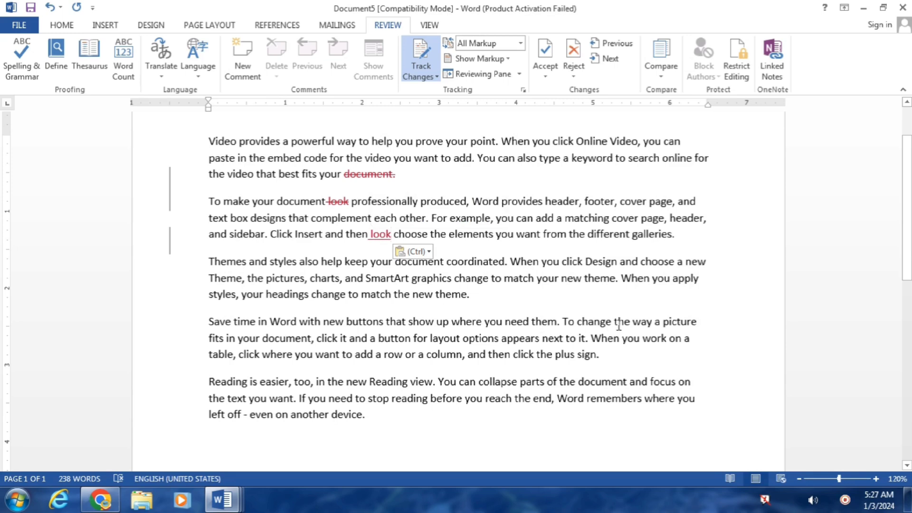
drag(614, 323, 575, 323)
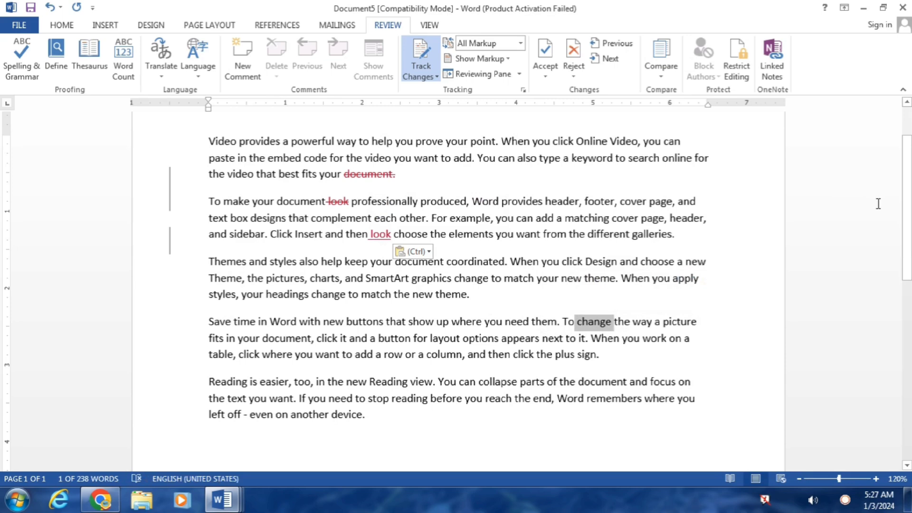
key(ctrl+bracketright)
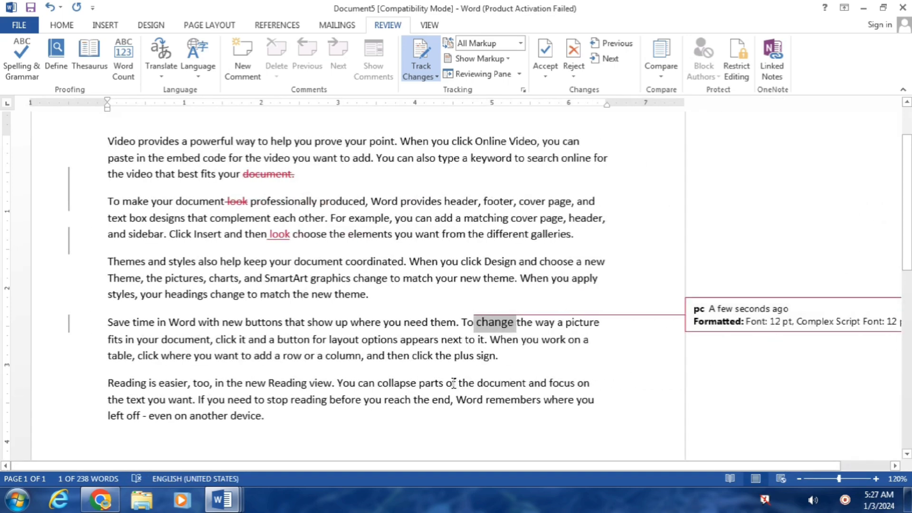
Bold the word 'parts' and underline 'reading' in the last paragraph.
drag(446, 383, 417, 383)
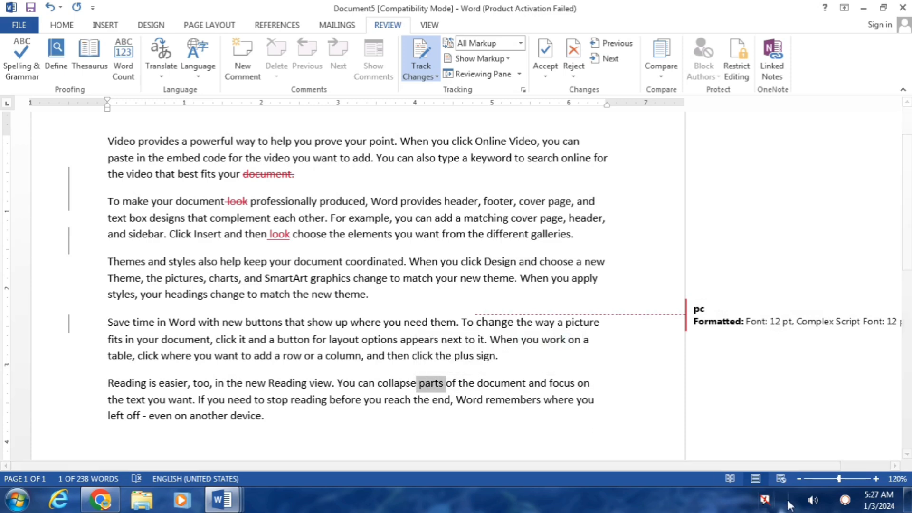
key(ctrl+b)
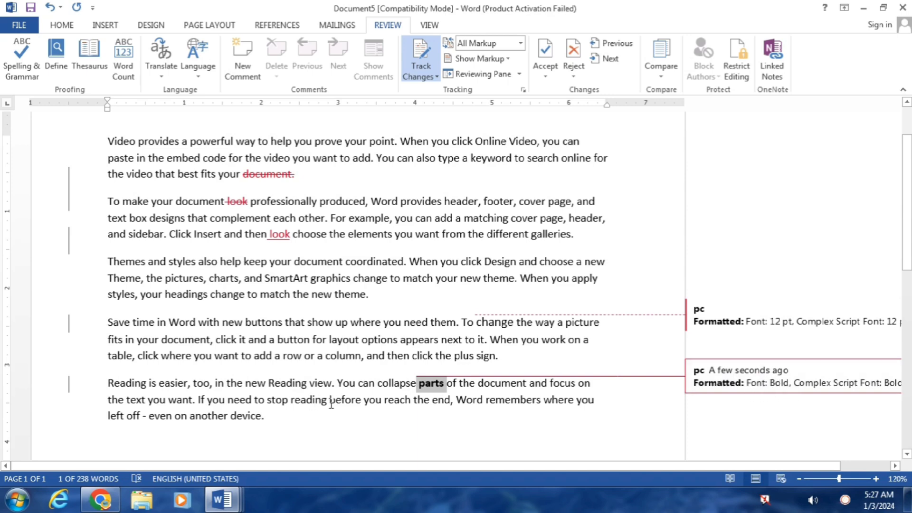
drag(330, 400, 290, 400)
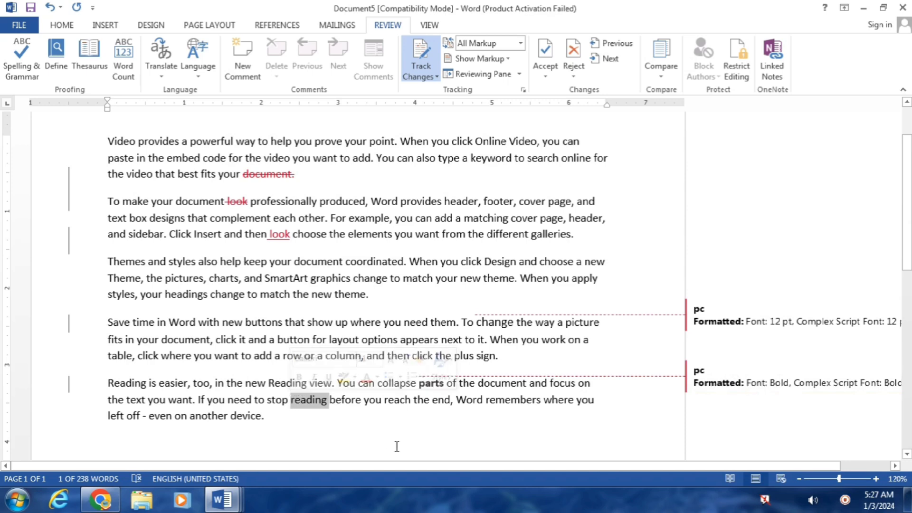
key(ctrl+u)
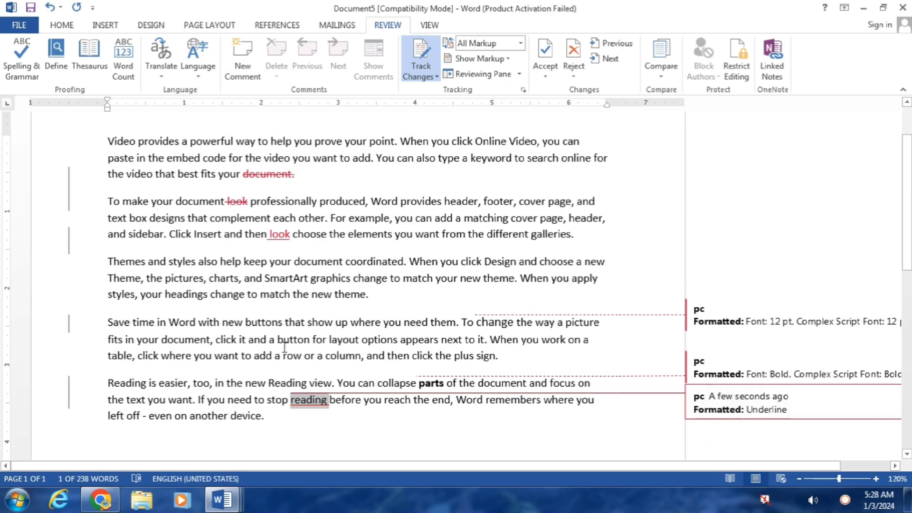
Delete 'with new buttons' and insert 'dfgdfgdfgdf' before 'charts'.
drag(284, 326, 212, 327)
key(Delete)
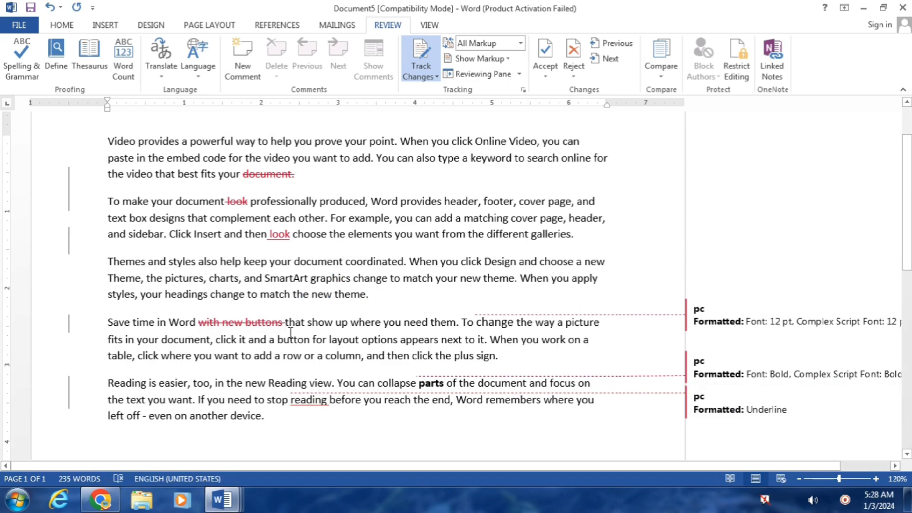
click(210, 278)
text(dfgdfgdfgdf)
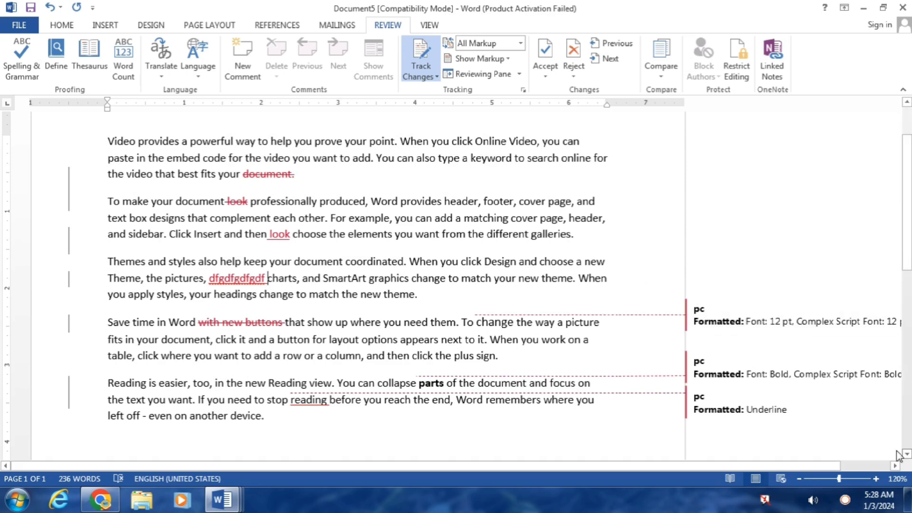
mouse_move(503, 329)
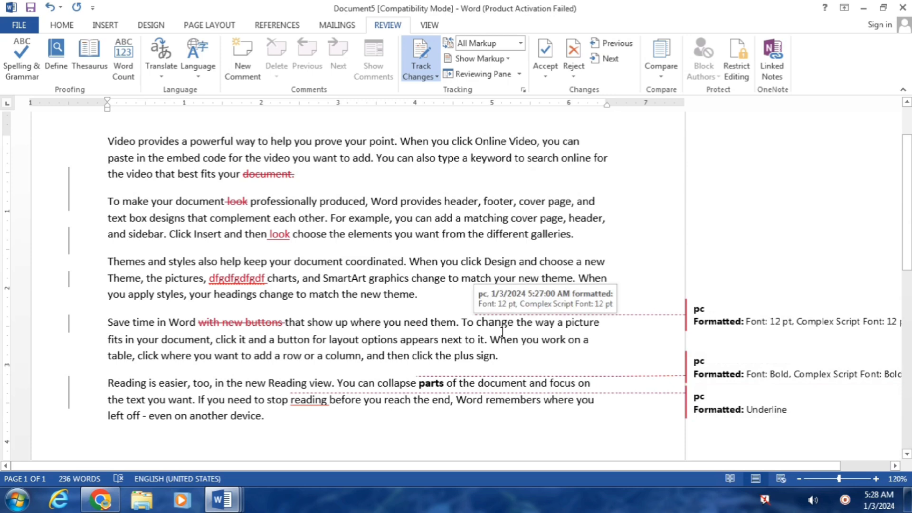
click(544, 56)
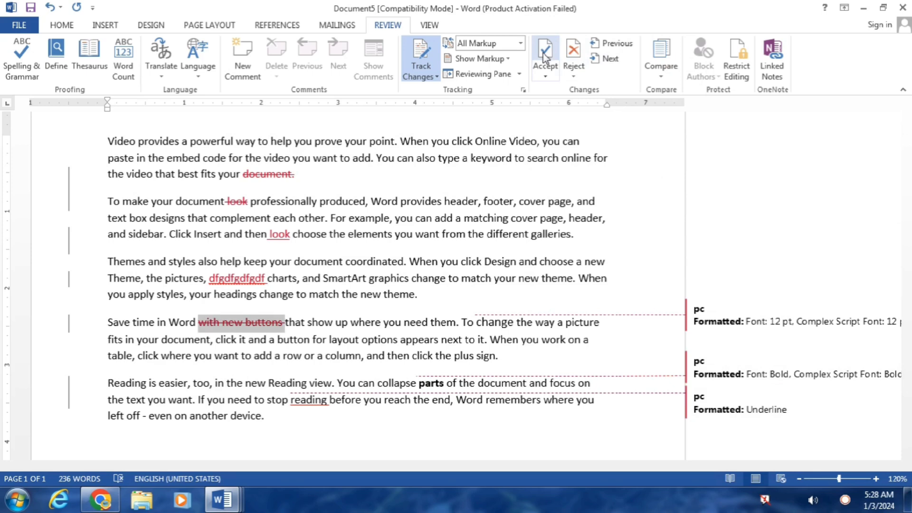
click(545, 77)
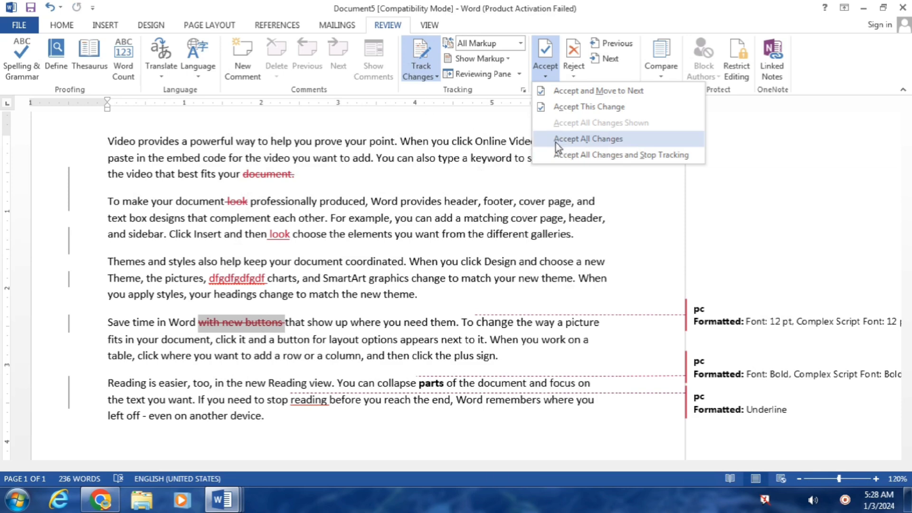
click(602, 139)
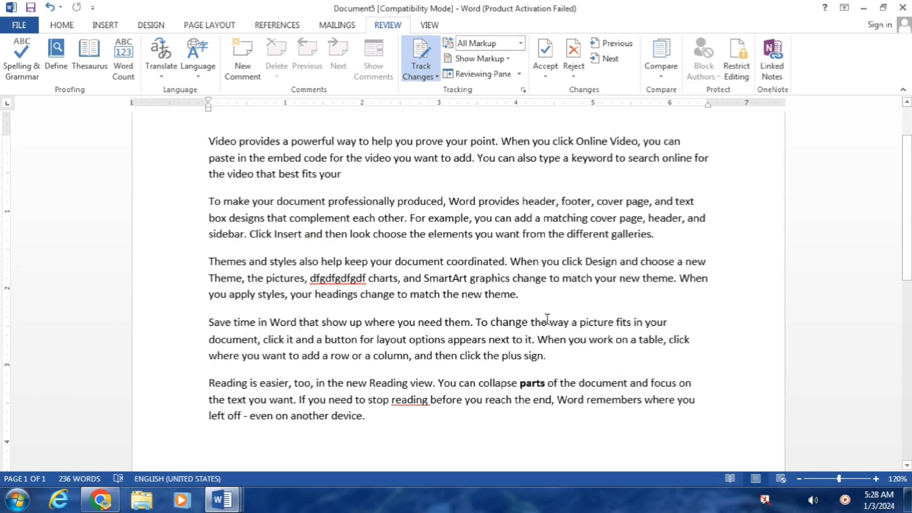
key(ctrl+z)
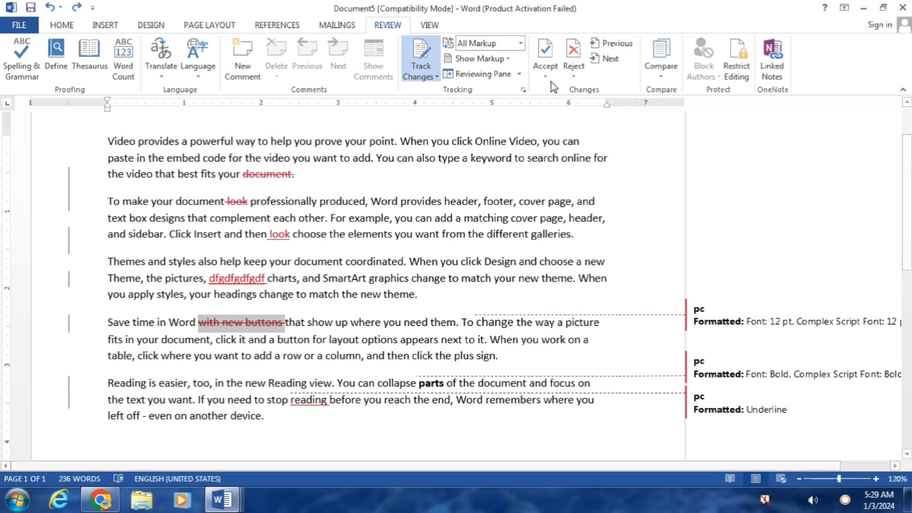
click(574, 75)
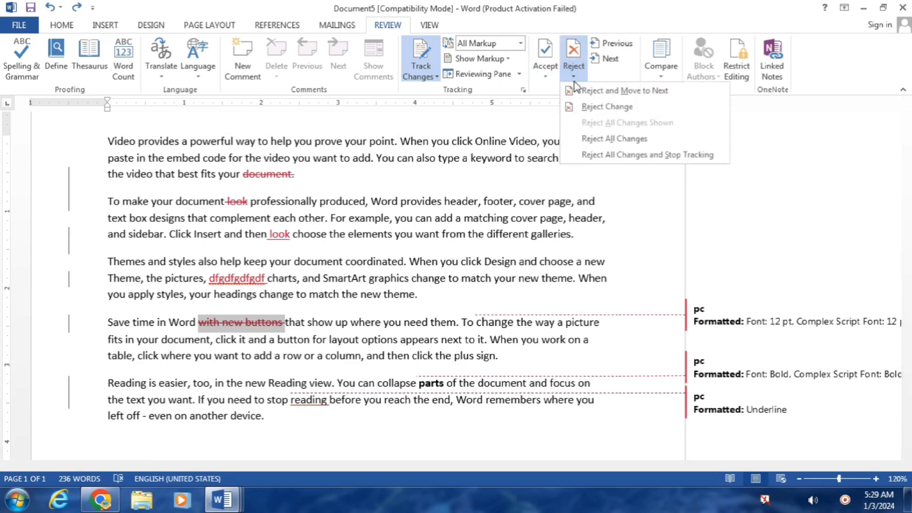
click(641, 143)
click(489, 291)
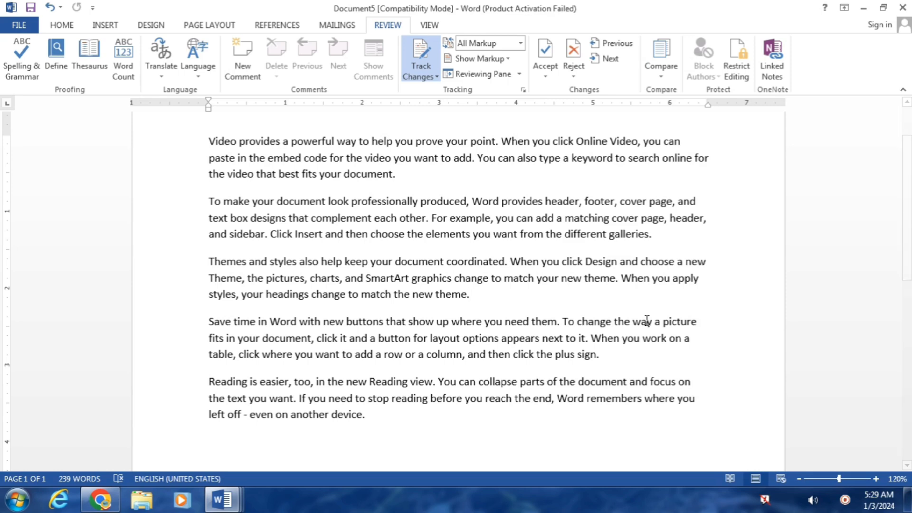
key(ctrl+z)
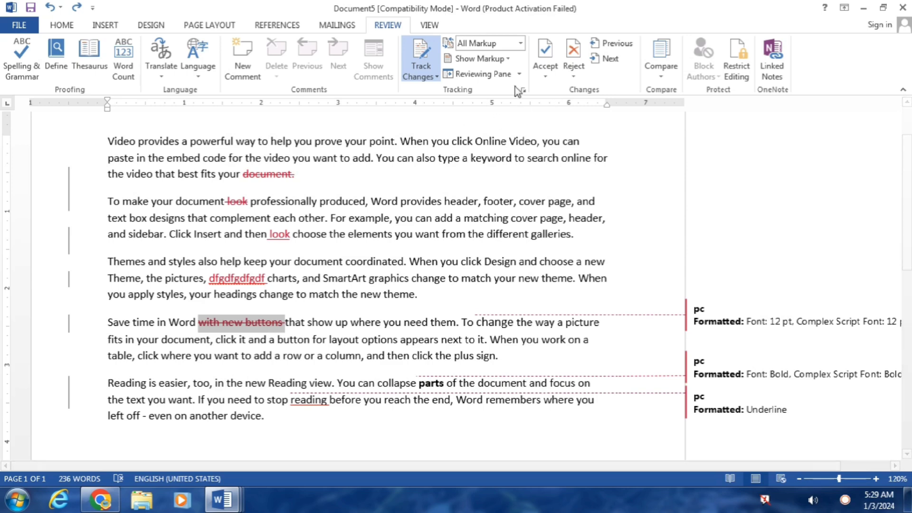
Step back to the tracked 'look' edits and accept both its deletion and insertion.
click(612, 64)
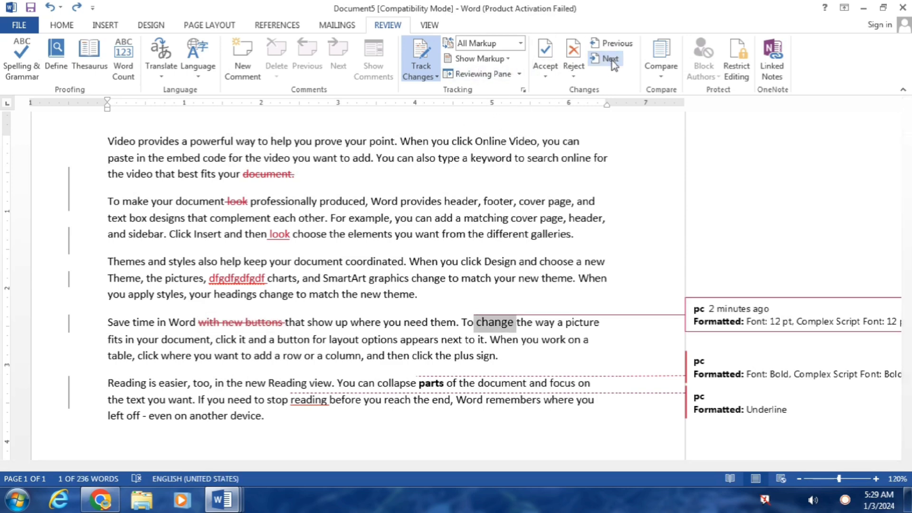
click(617, 49)
click(618, 49)
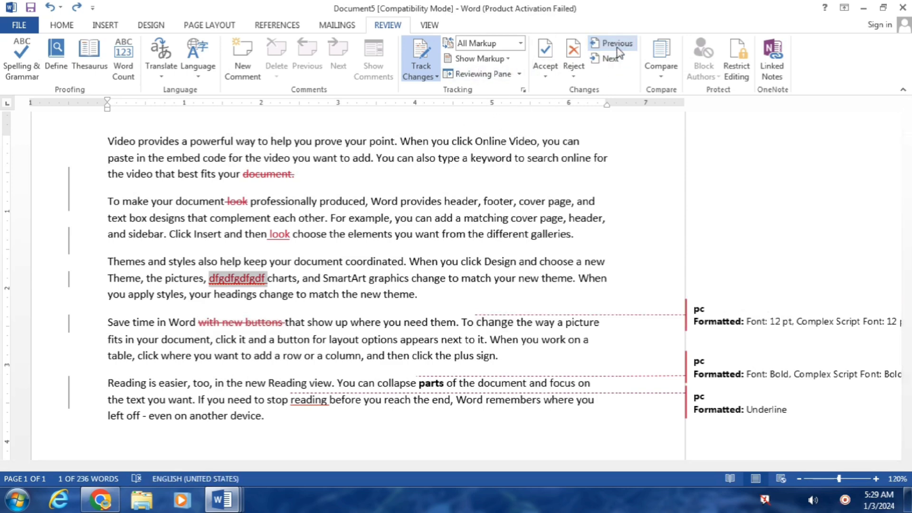
click(617, 49)
click(618, 49)
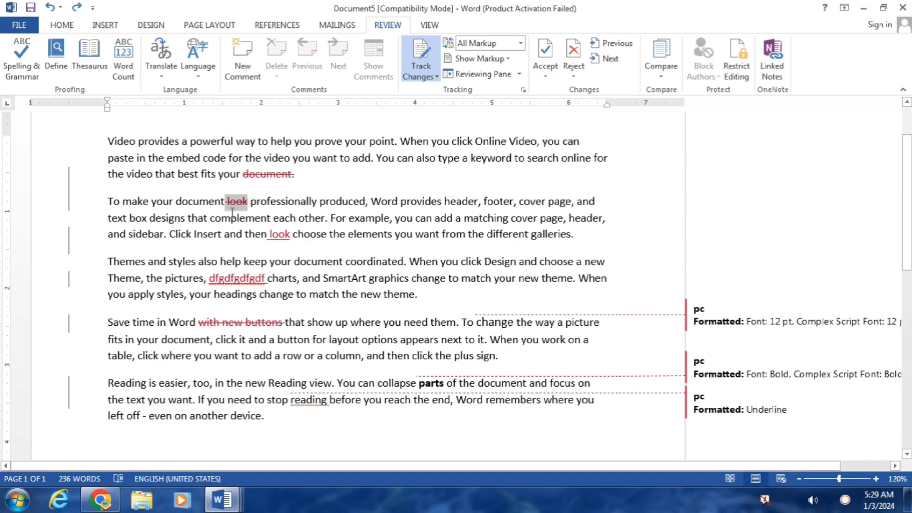
click(547, 78)
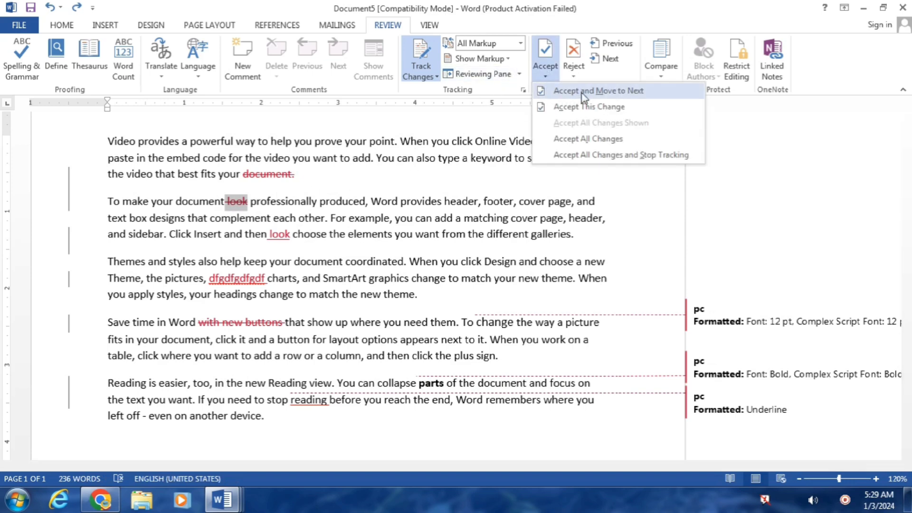
click(638, 94)
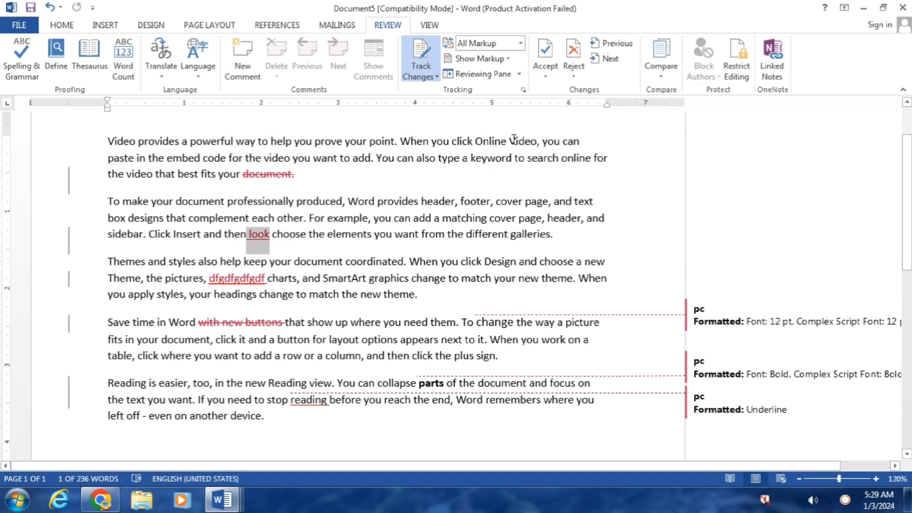
click(545, 77)
click(584, 90)
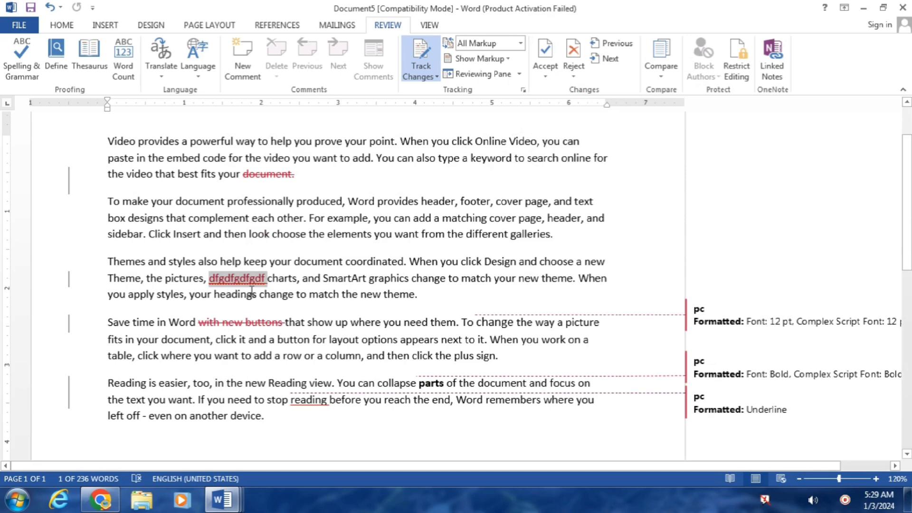
Reject the filler insertion and all remaining changes, then switch off Track Changes.
click(574, 77)
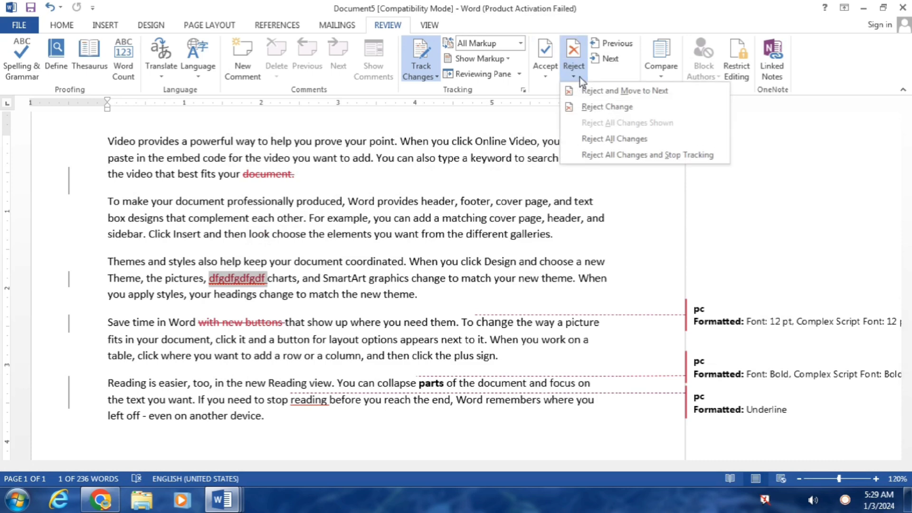
click(657, 95)
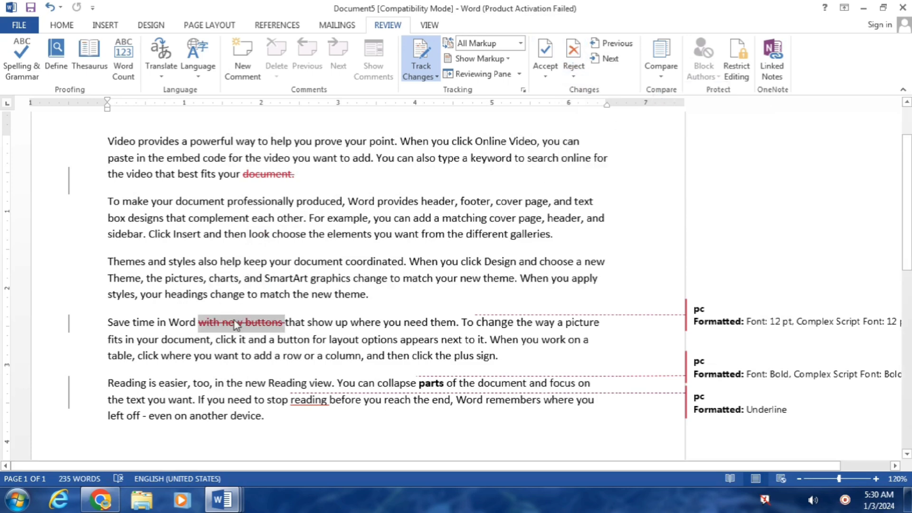
mouse_move(240, 322)
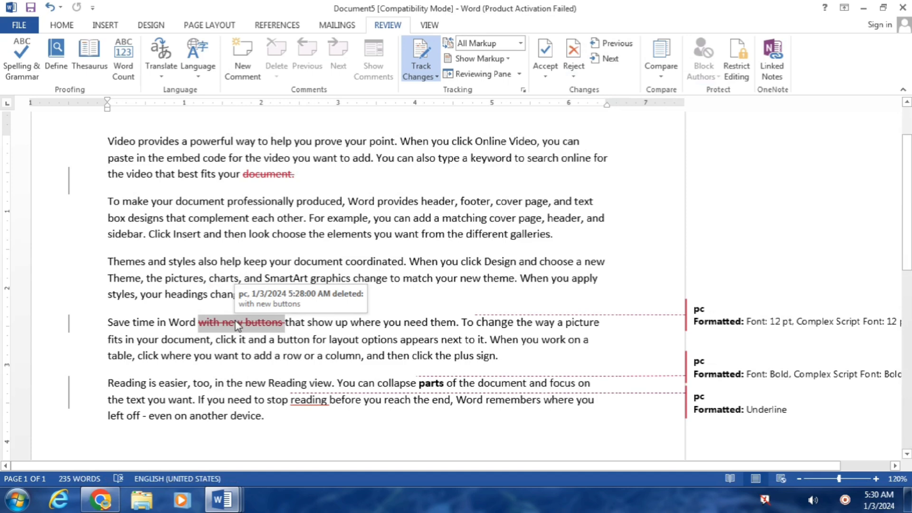
click(574, 76)
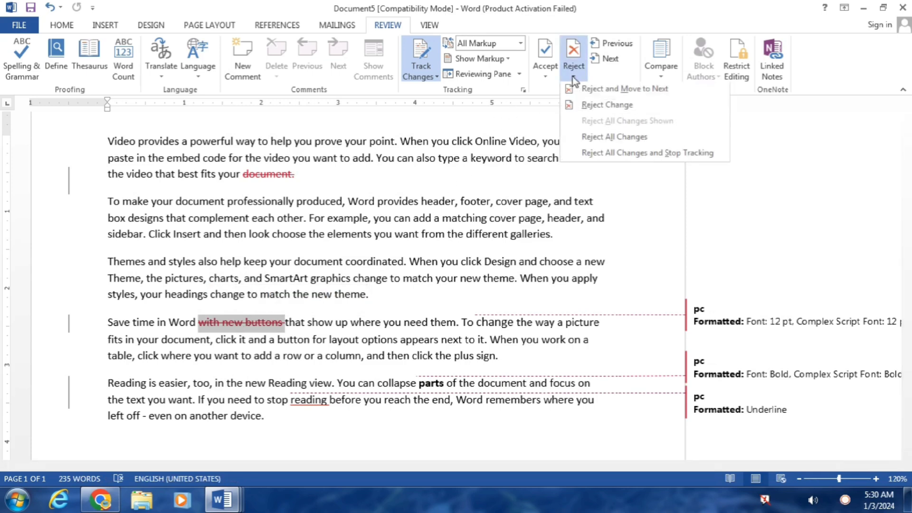
click(600, 139)
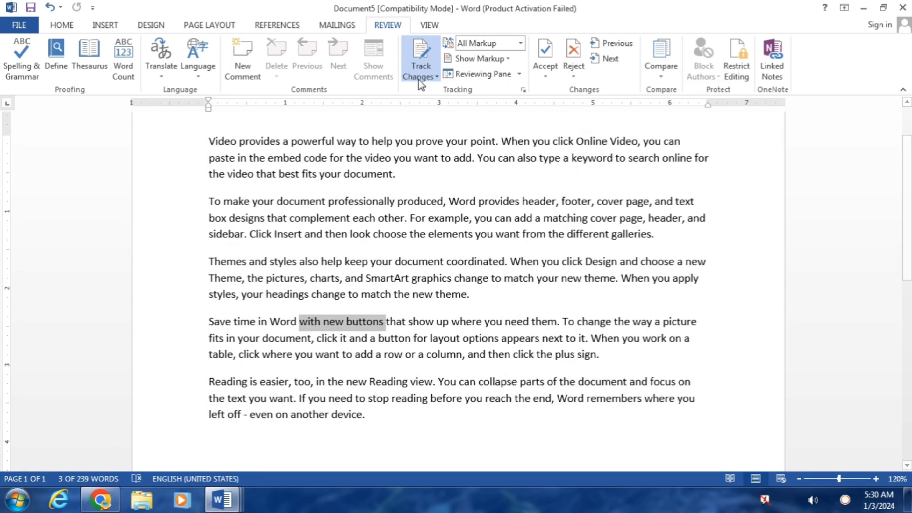
click(421, 55)
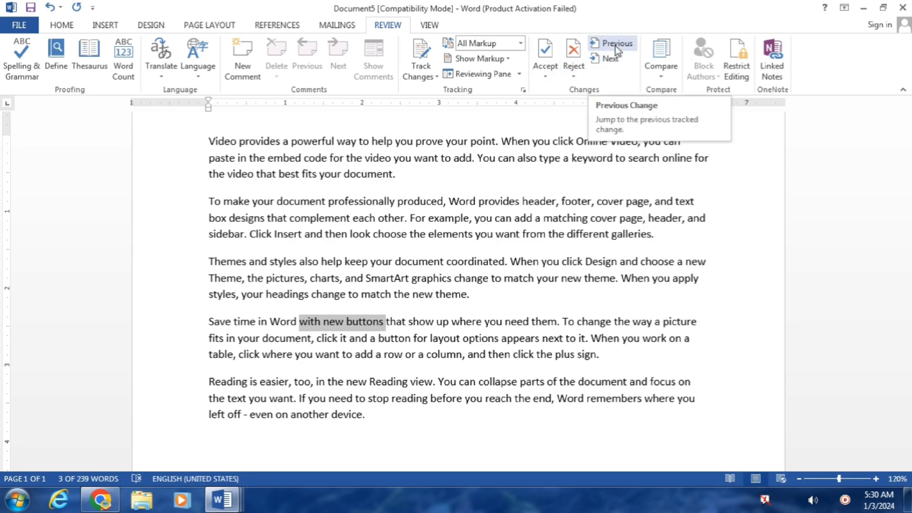
click(465, 234)
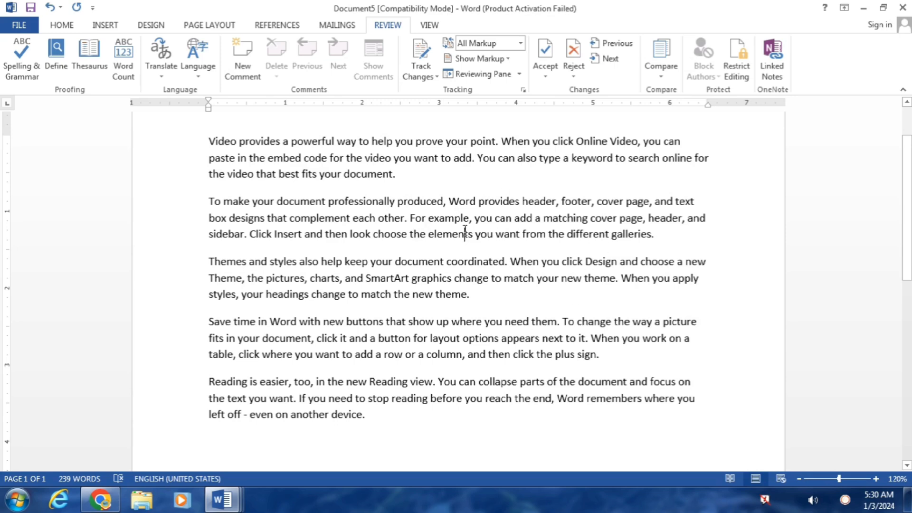
click(339, 190)
Restrict formatting and editing with Everyone exceptions, and enforce protection with a matching password.
click(739, 68)
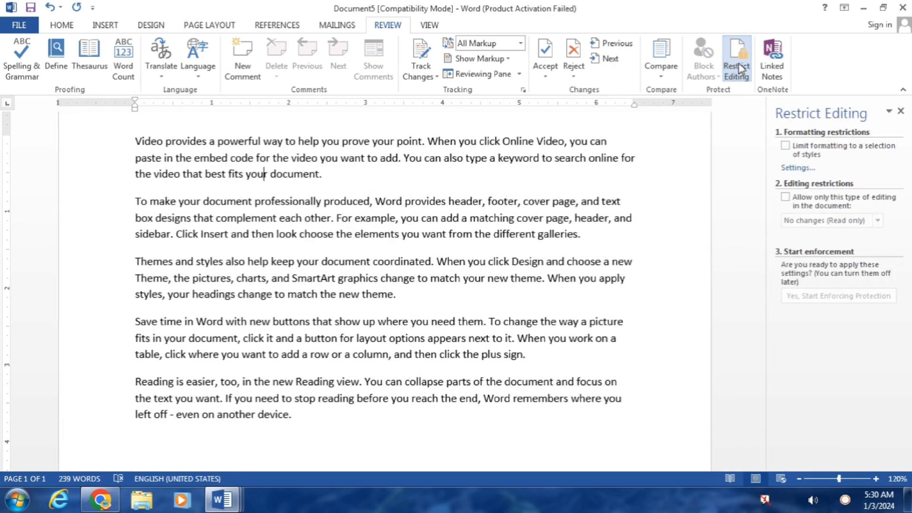
click(791, 151)
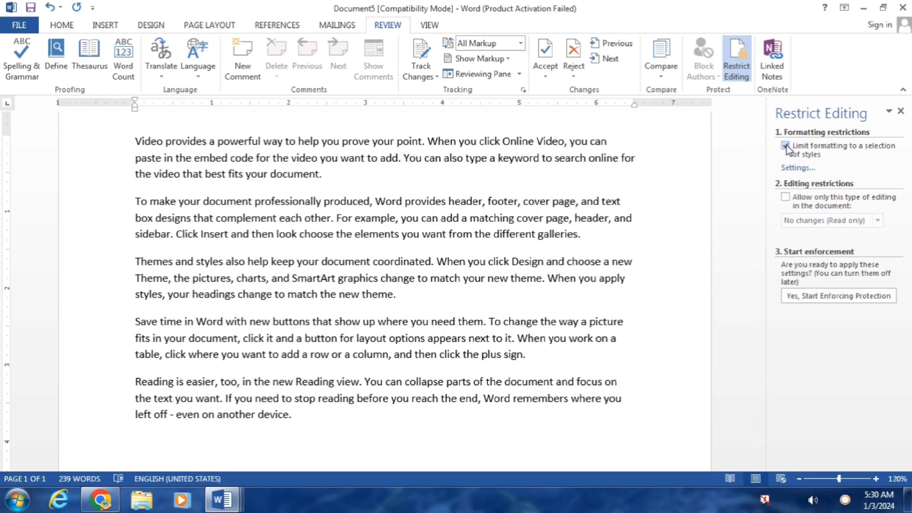
click(788, 199)
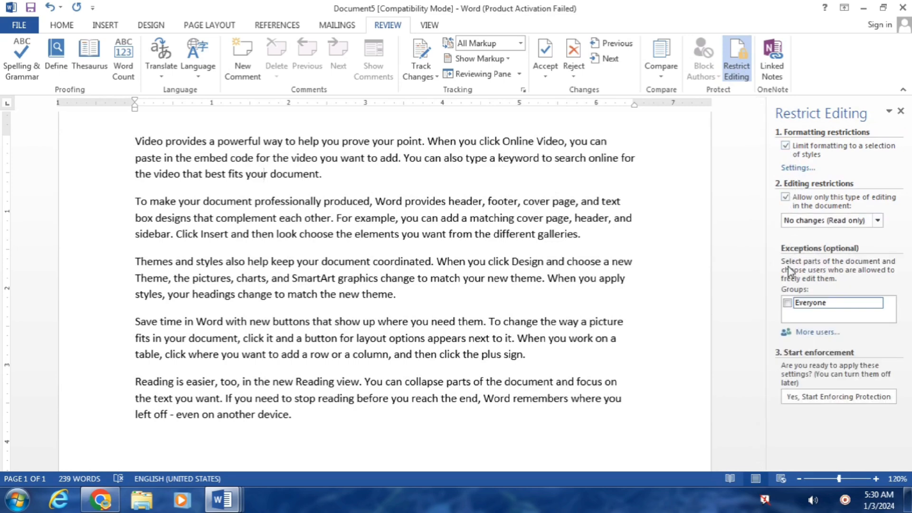
click(787, 304)
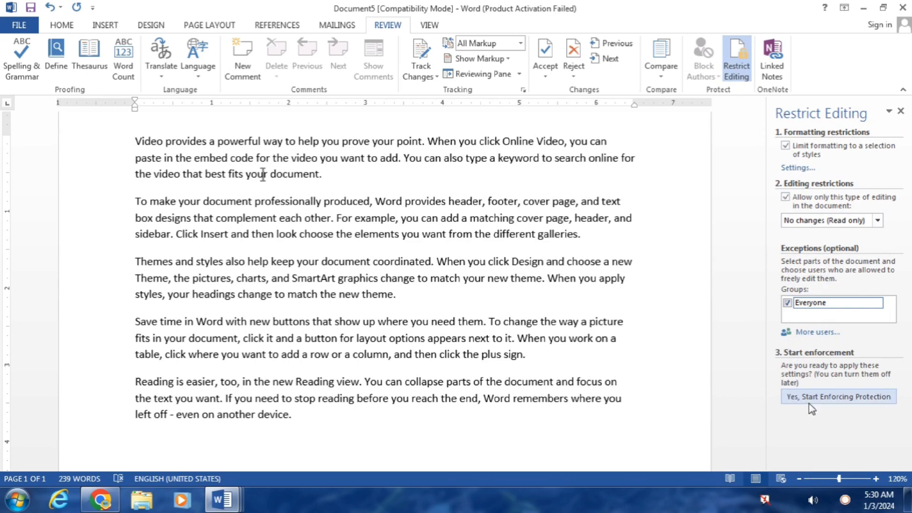
click(850, 398)
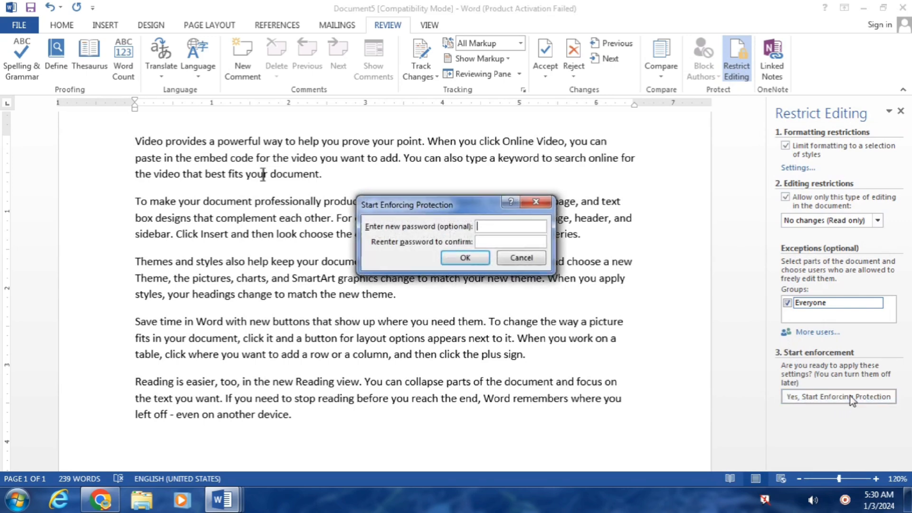
text(1)
key(Return)
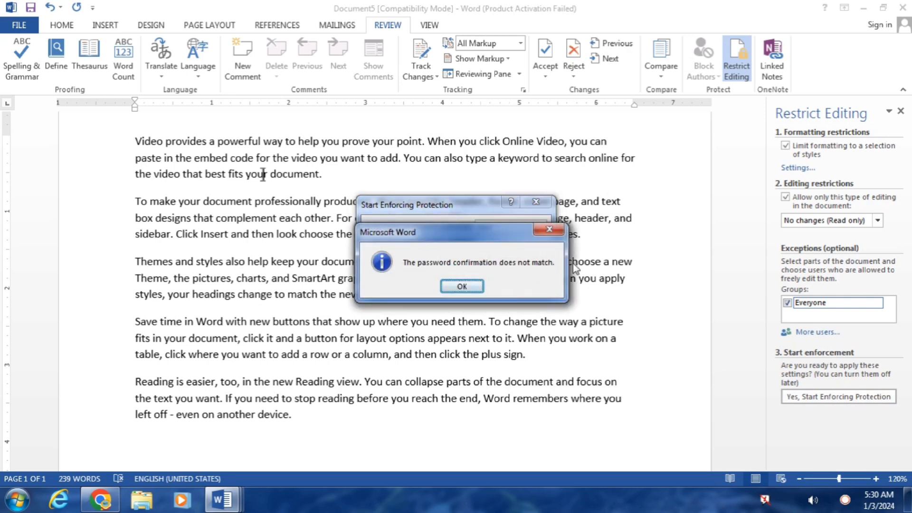
click(462, 287)
click(493, 242)
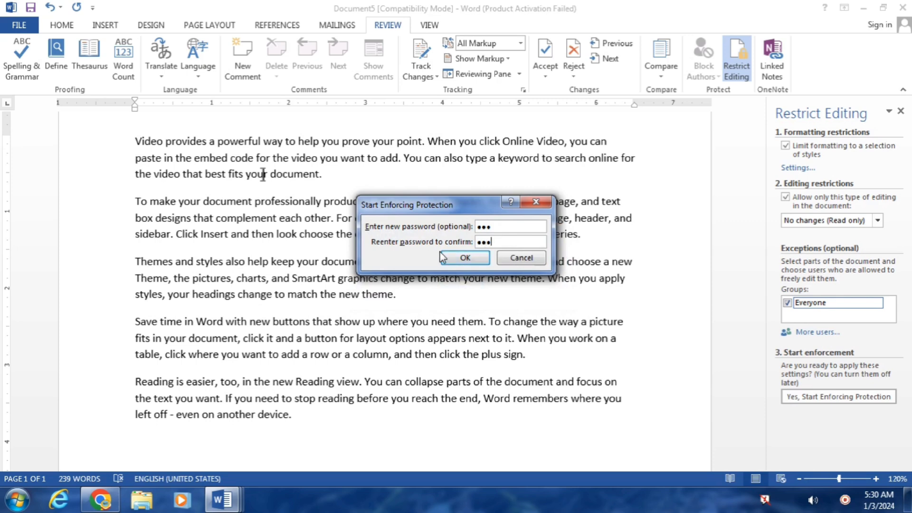
key(Return)
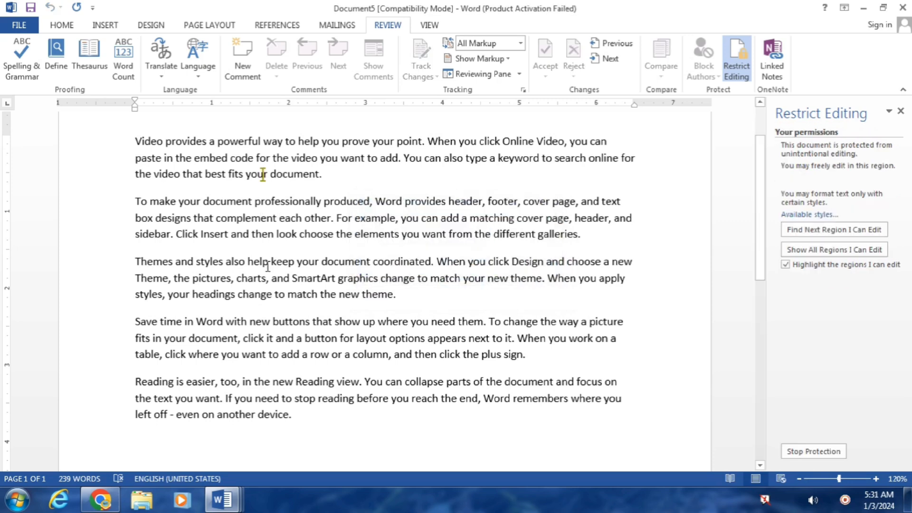
Try clicking and selecting in the paragraphs to confirm the text is locked.
click(262, 262)
drag(283, 323, 418, 278)
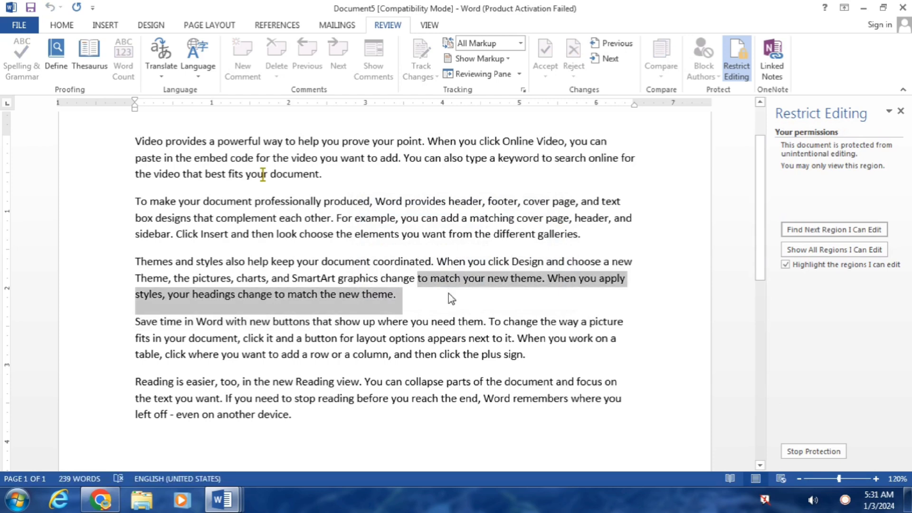
drag(495, 278, 463, 280)
click(446, 280)
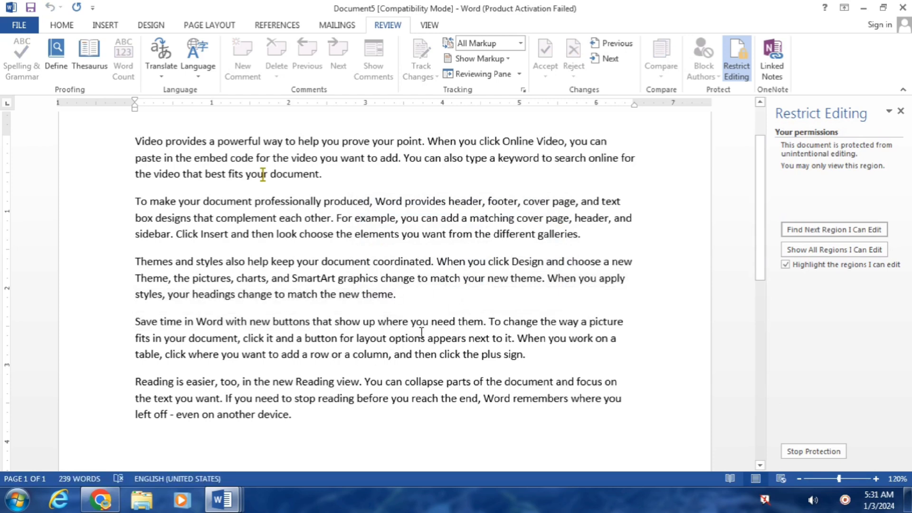
Stop the editing protection by entering the protection password.
click(819, 452)
text(1)
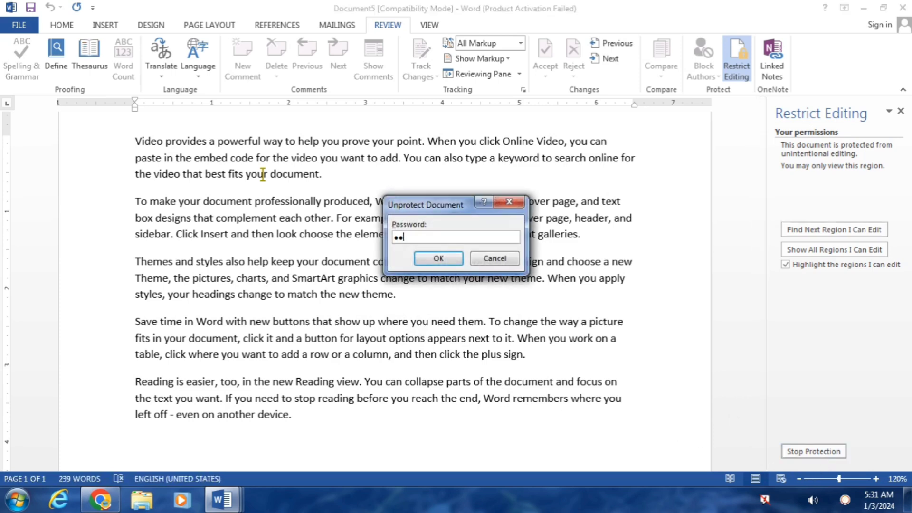
key(Return)
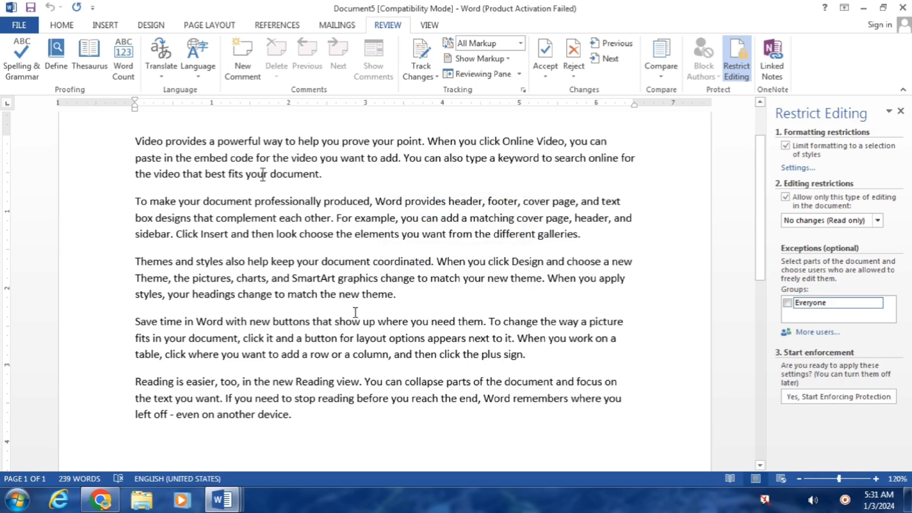
Type 'gdfgdf' and 'dfgdf' into the paragraphs, then close the Restrict Editing pane.
click(354, 294)
text(gdfgdf)
click(502, 345)
text(dfgdf)
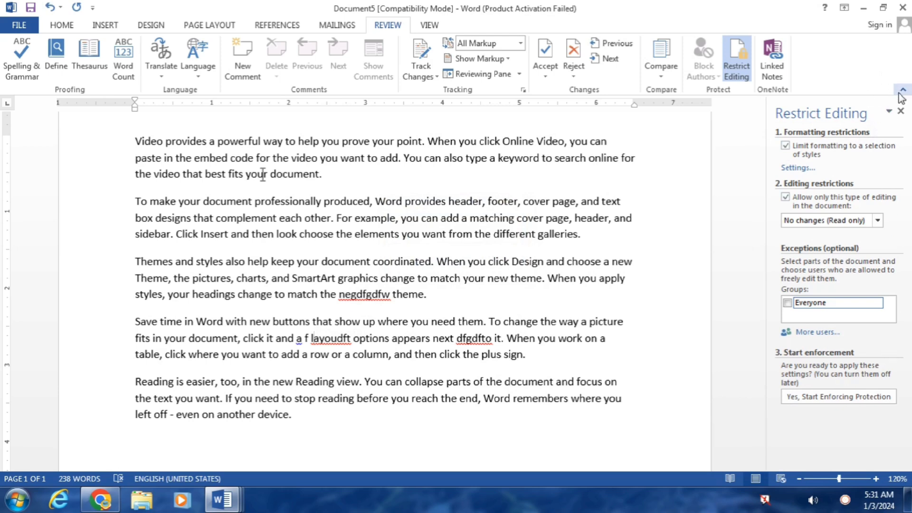
click(901, 111)
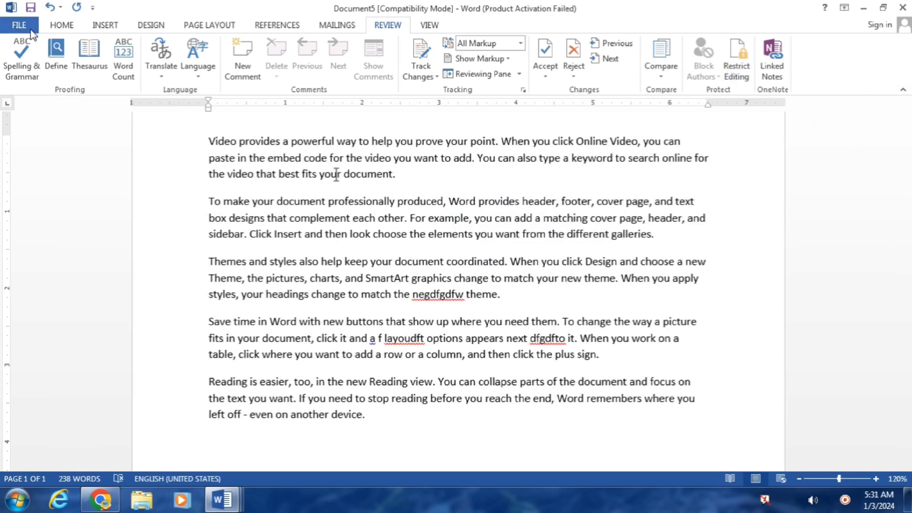
Encrypt the document with an open password via Protect Document, entering and confirming it.
click(22, 25)
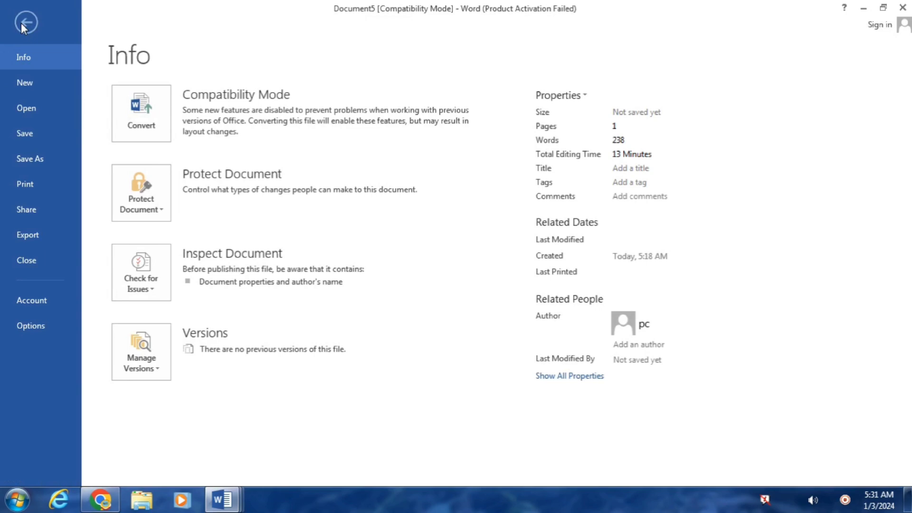
click(145, 187)
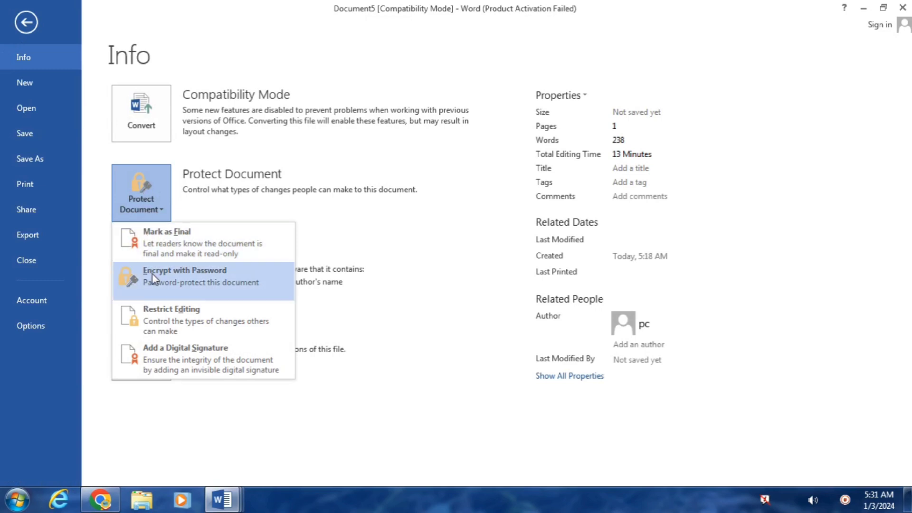
click(212, 280)
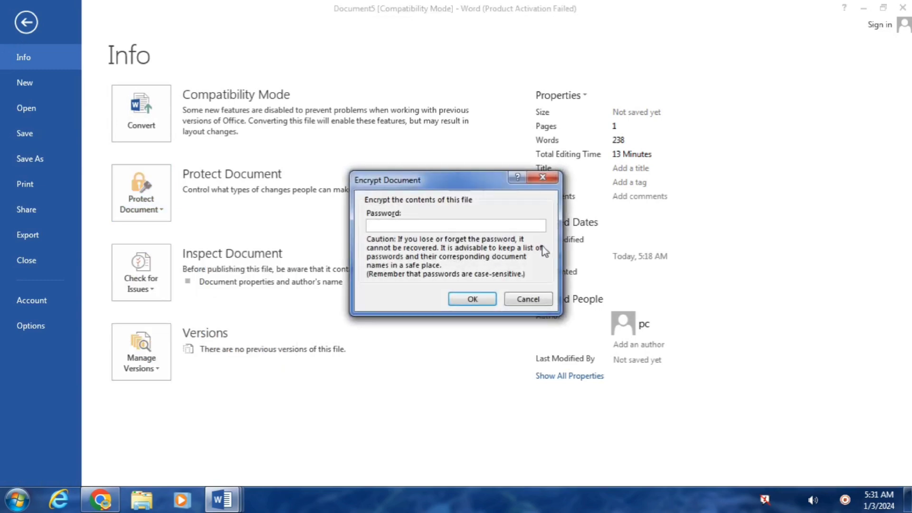
text(1)
key(Return)
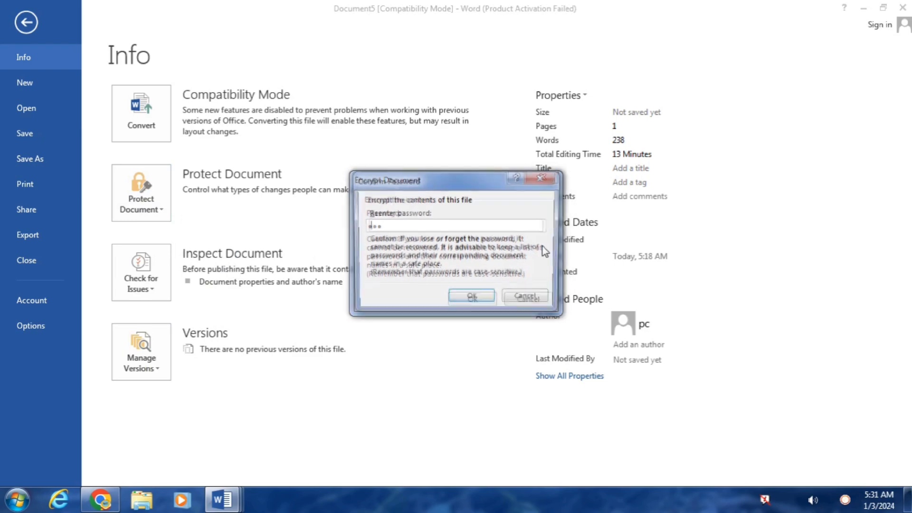
key(Return)
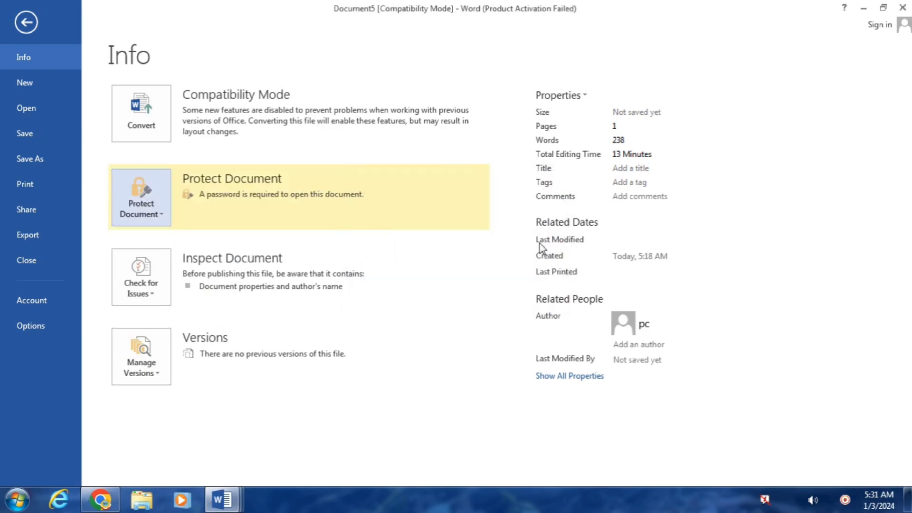
click(27, 22)
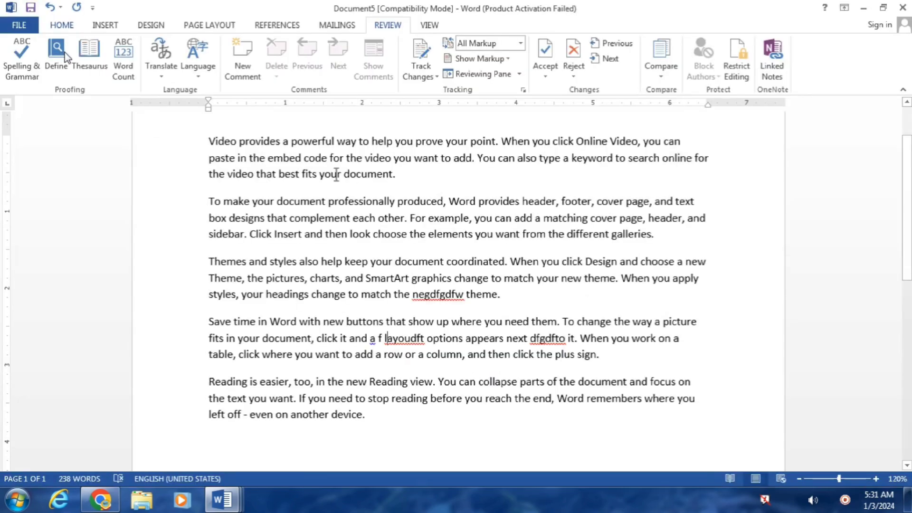
Save the document as 'yyyuuuu' in My Documents, accepting the format upgrade notice.
click(21, 26)
click(36, 133)
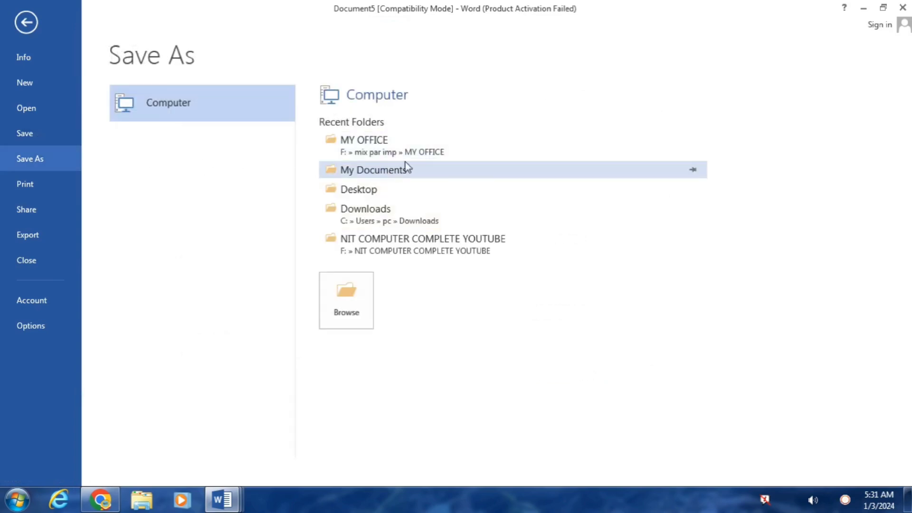
click(373, 170)
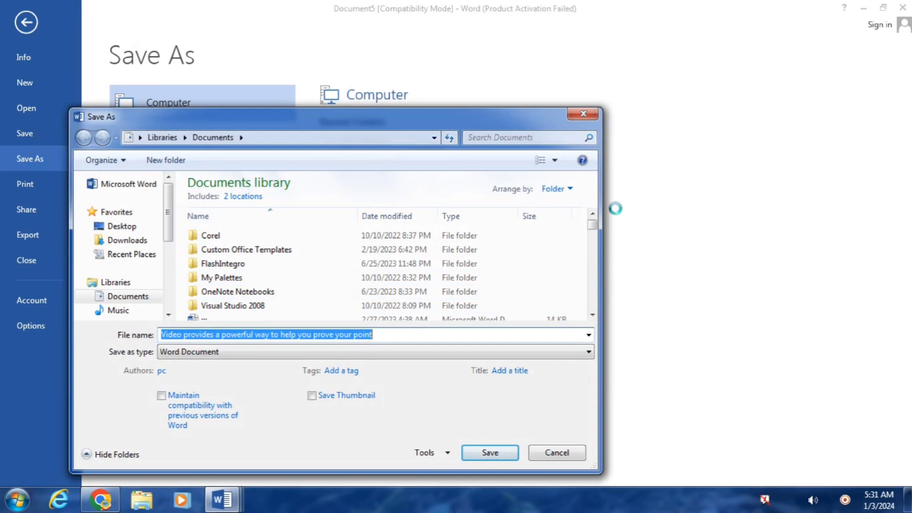
text(yyyuu)
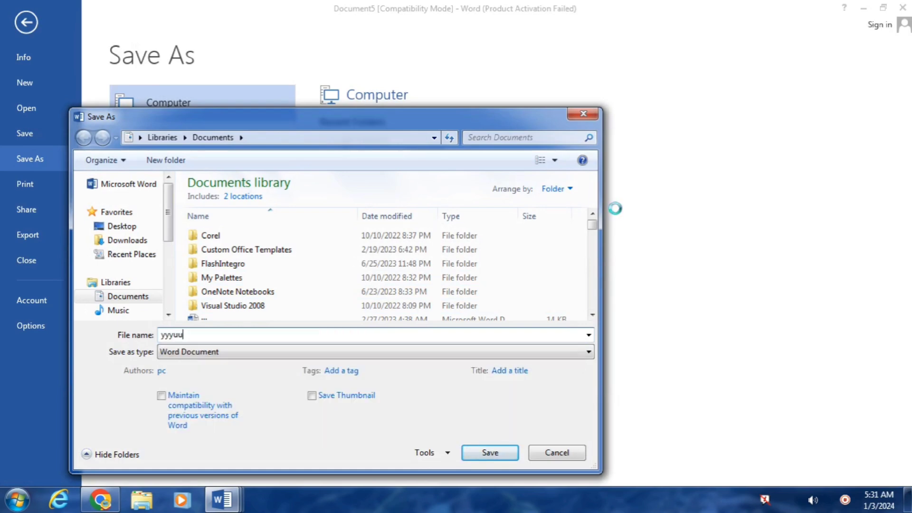
text(uu)
click(488, 451)
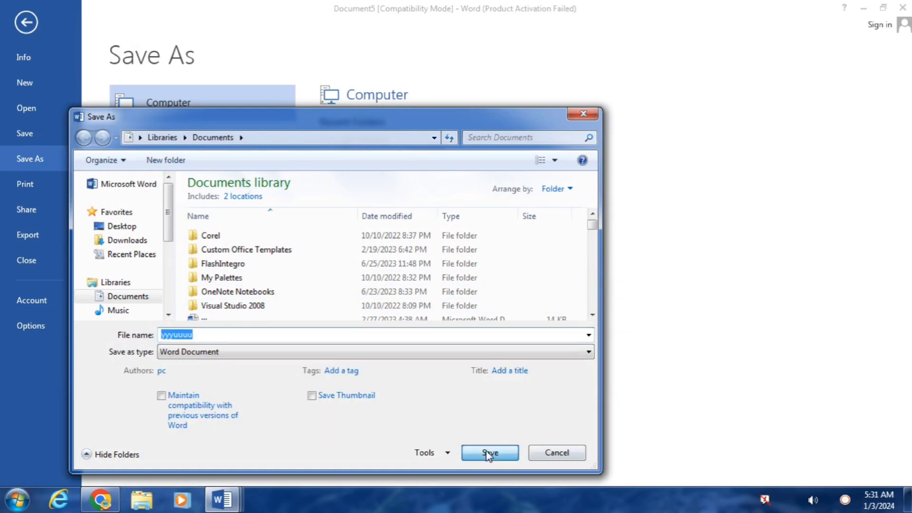
click(498, 279)
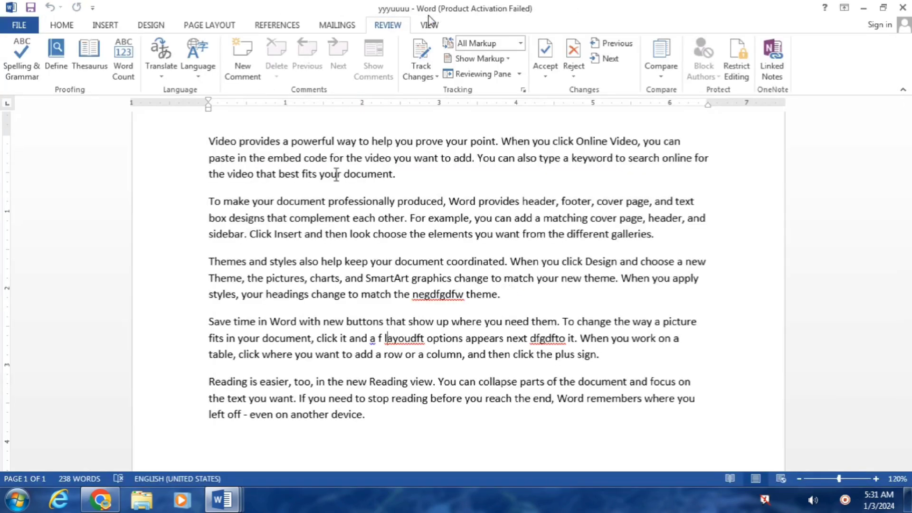
Close the yyyuuuu document, relaunch Word 2013 and create a blank document.
click(906, 6)
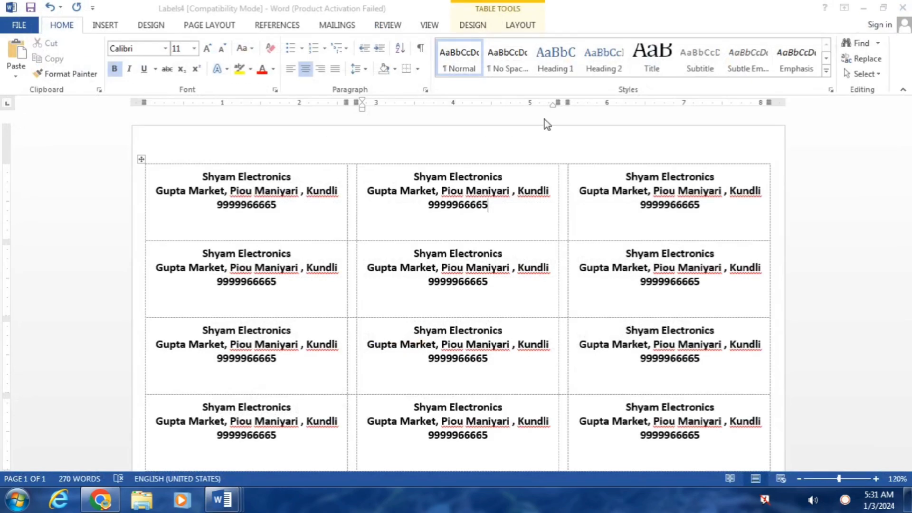
click(18, 500)
click(108, 172)
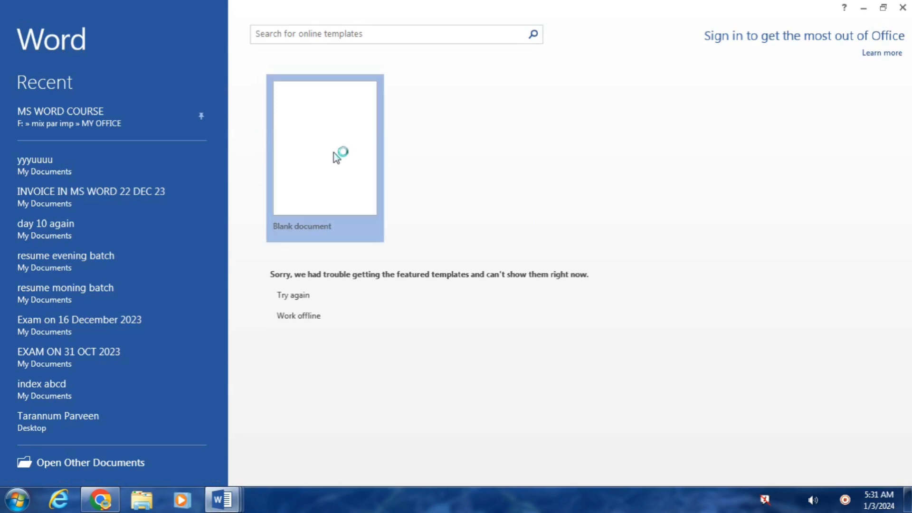
click(334, 152)
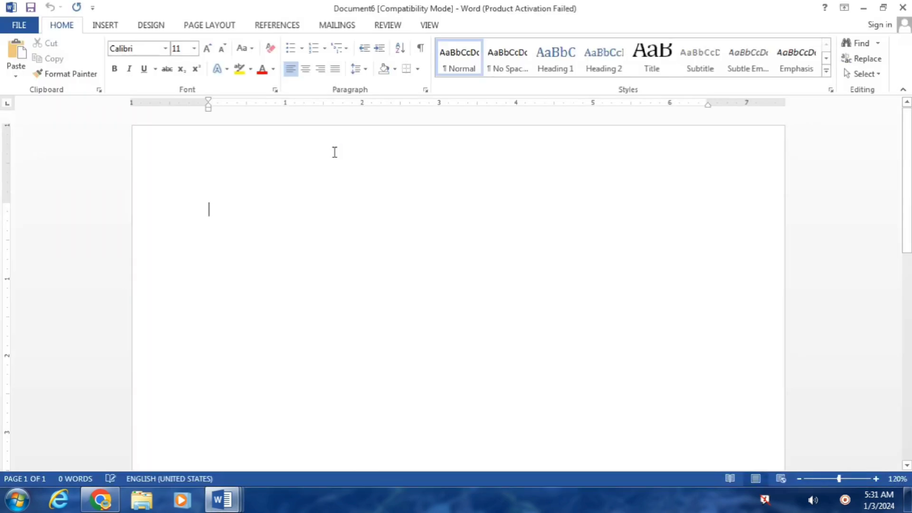
Reopen yyyuuuu with its password, then switch to the MS WORD COURSE window.
click(19, 25)
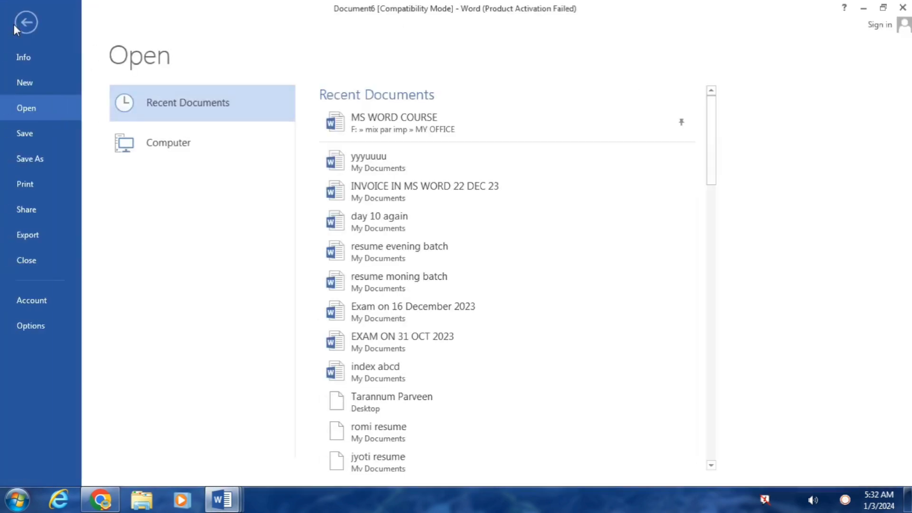
click(403, 162)
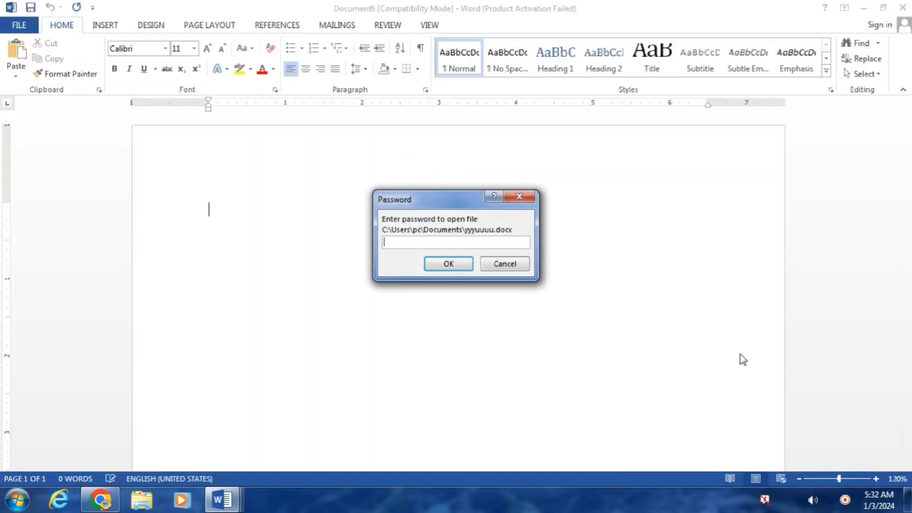
text(1)
key(Return)
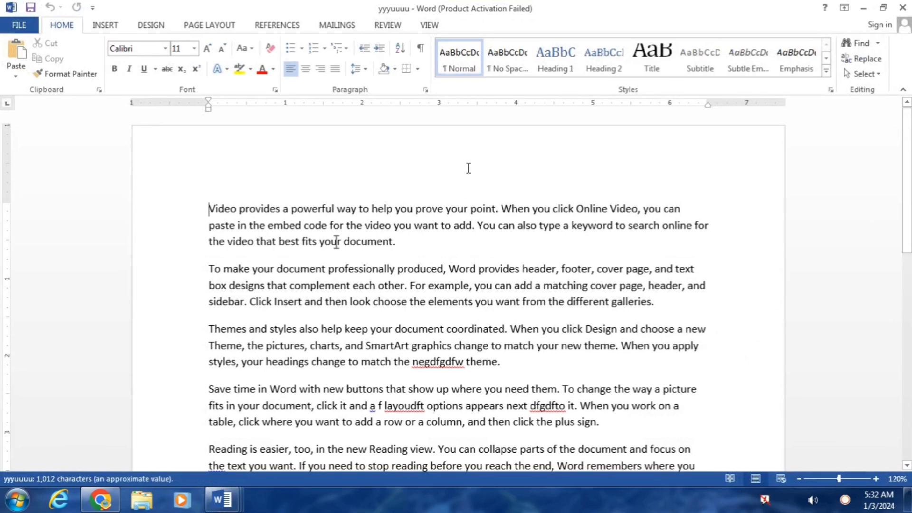
click(221, 499)
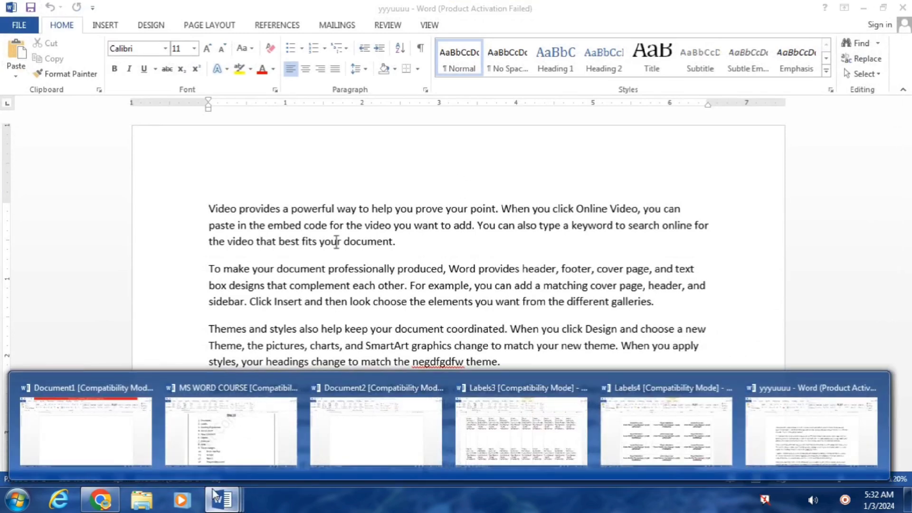
click(220, 445)
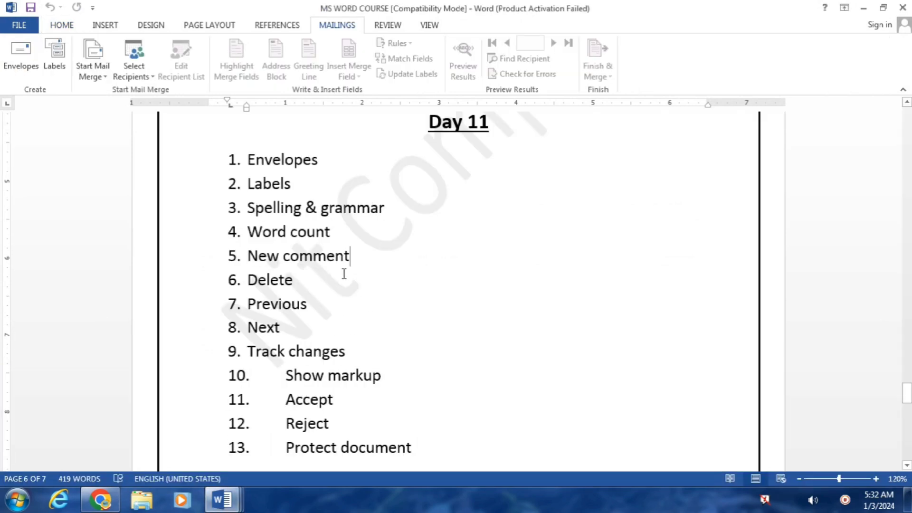